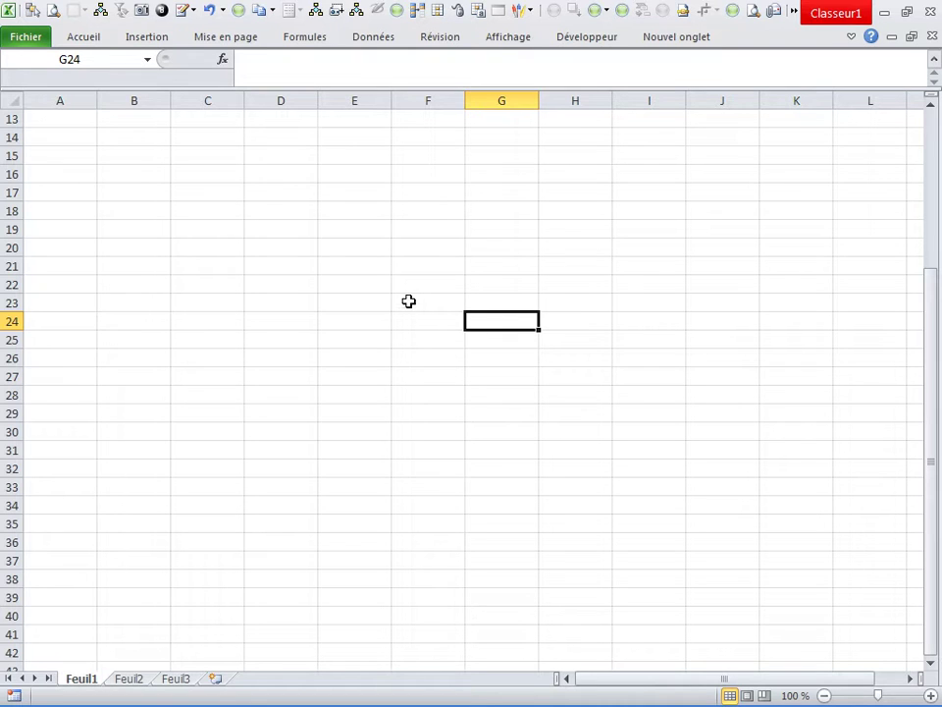
# Step: Select D20:G34 and fill every cell with the text 'aasf' at once
pyautogui.click(287, 255)
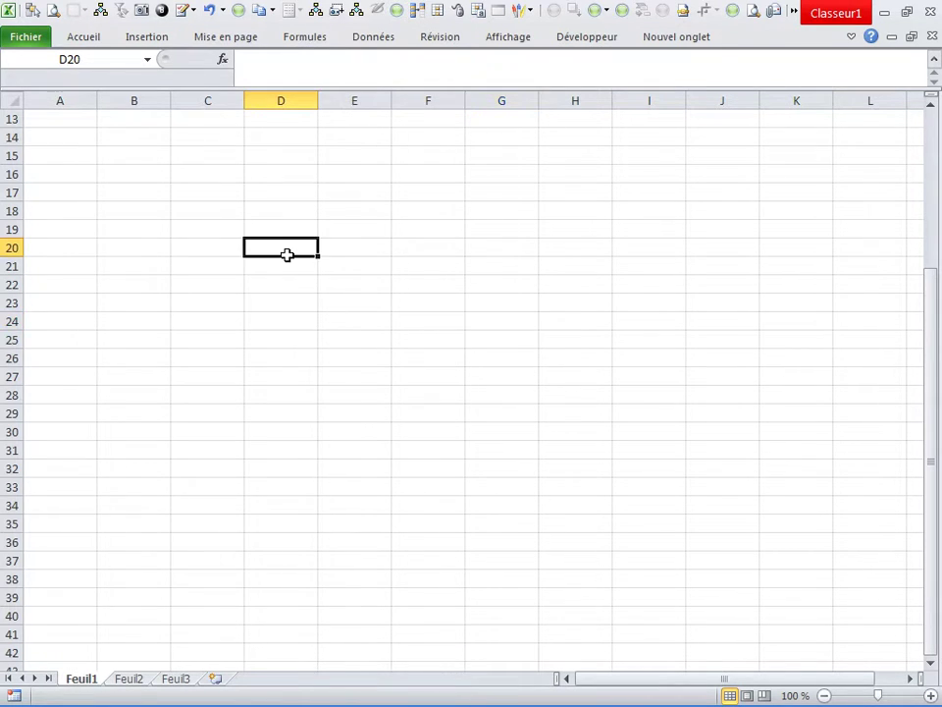
pyautogui.moveTo(286, 255); pyautogui.dragTo(539, 511)
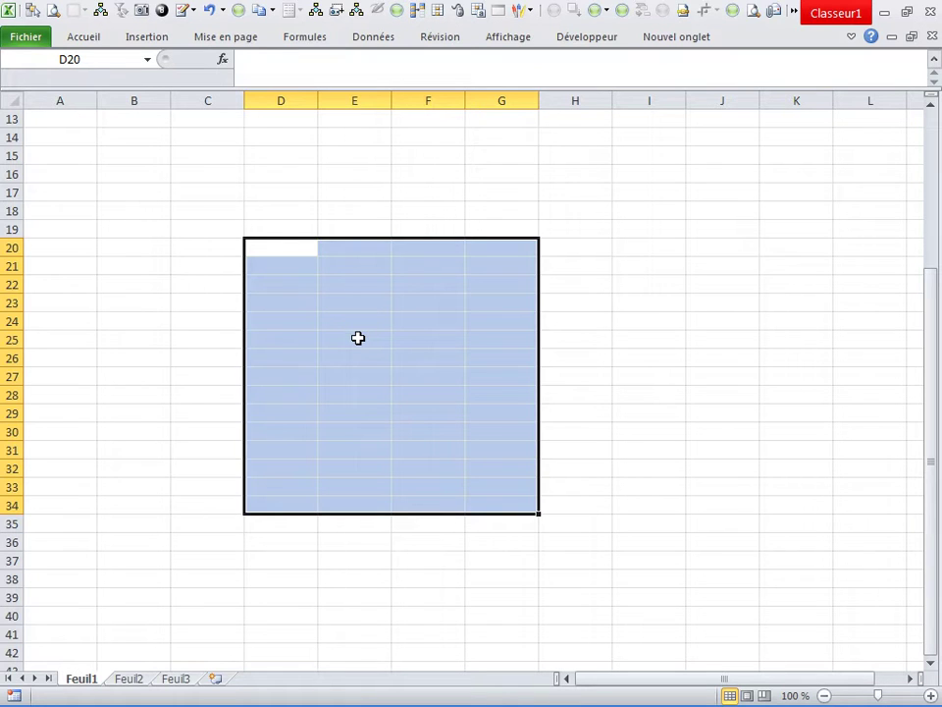
pyautogui.write('aasf')
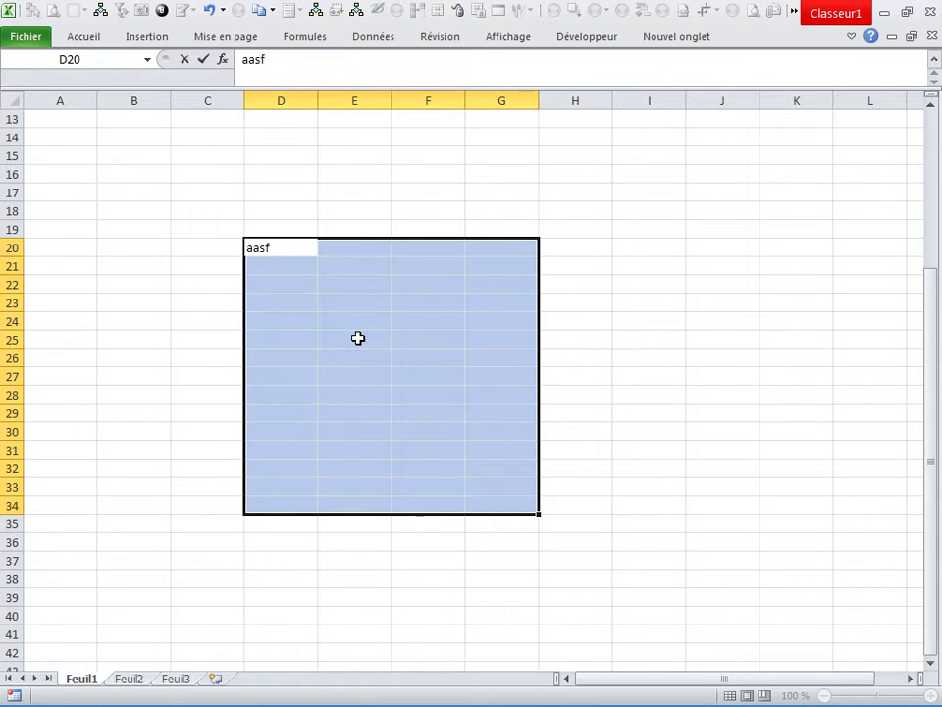
pyautogui.hotkey('ctrl', 'Return')
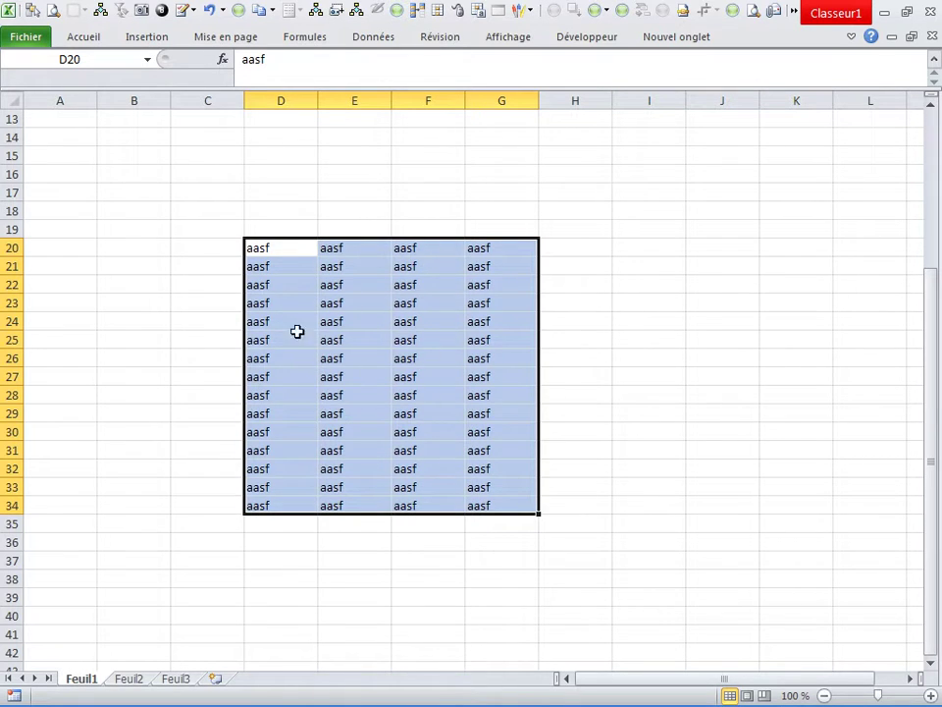
# Step: Begin recording a new macro named astuce0103 from the Développeur tab
pyautogui.click(580, 44)
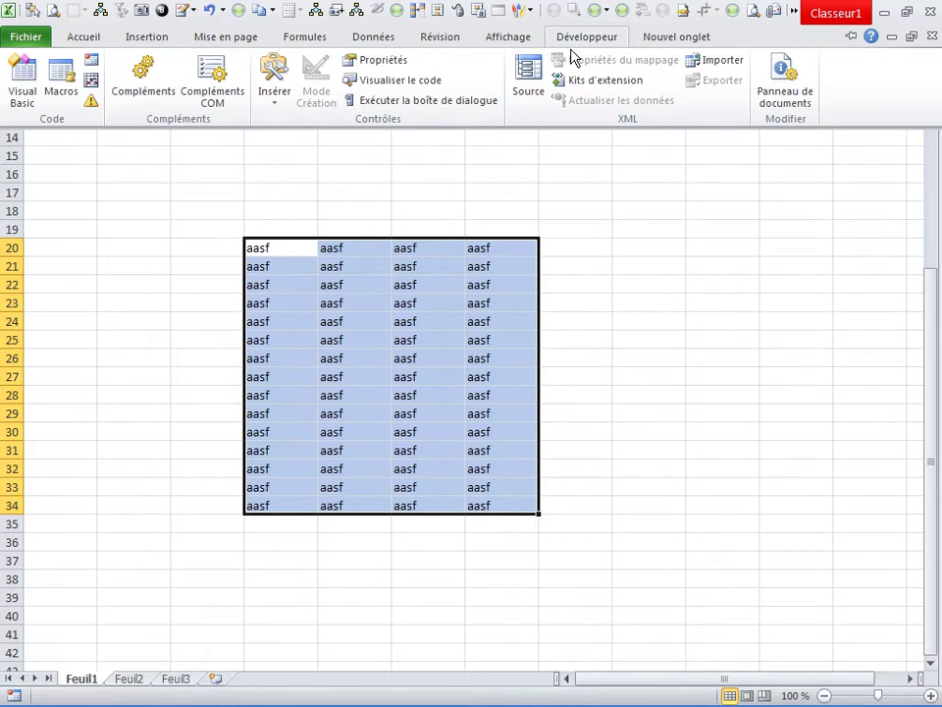
pyautogui.click(98, 65)
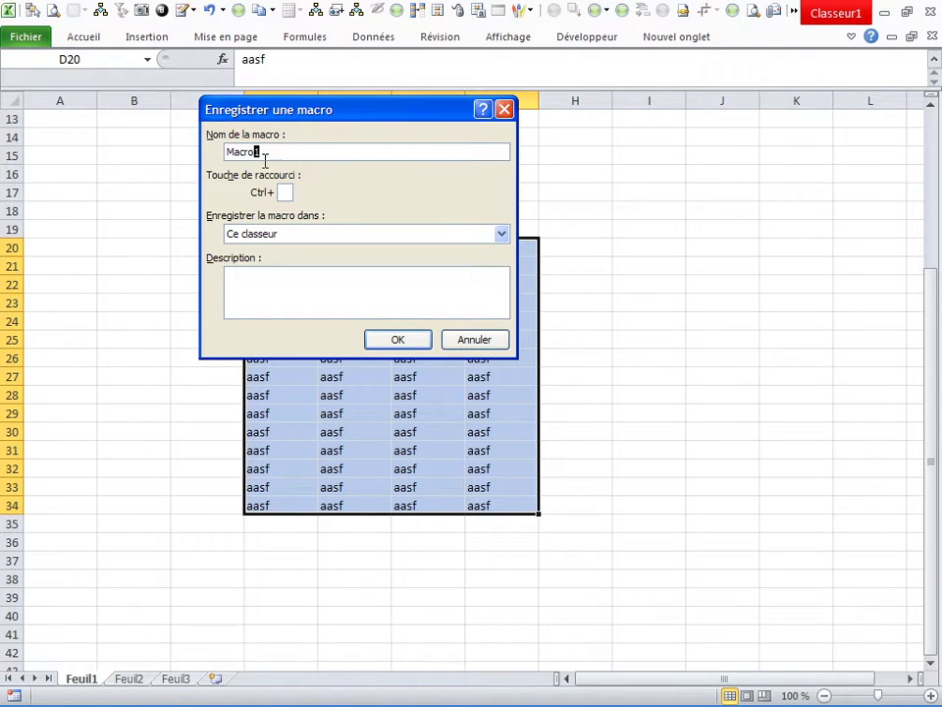
pyautogui.press('BackSpace')
pyautogui.write('stuce0103')
# Step: Confirm the macro name and make the range's text 14-point dark blue
pyautogui.click(392, 349)
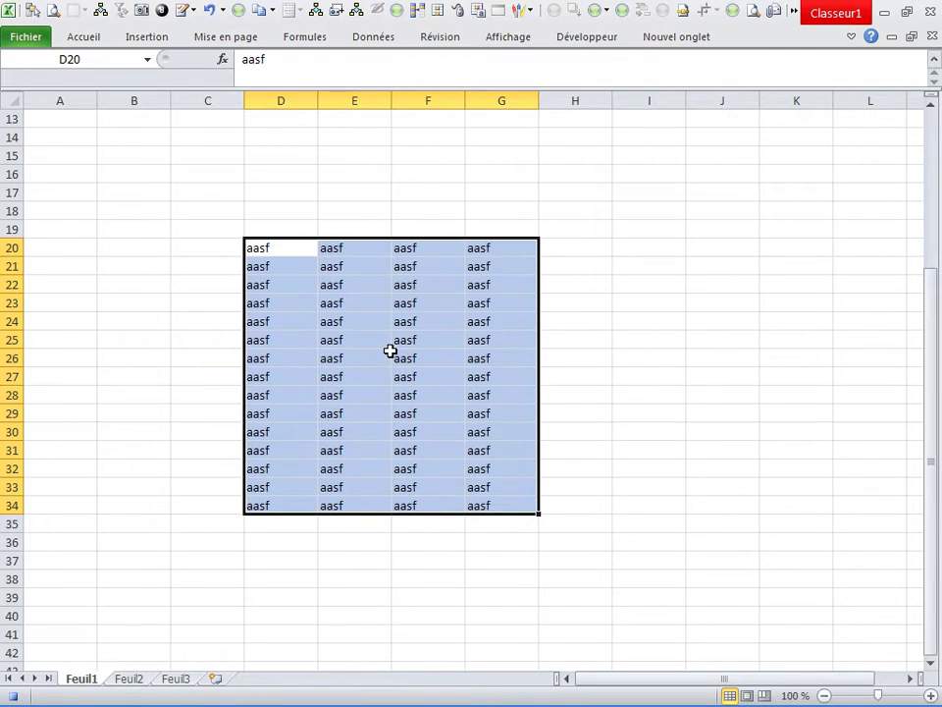
pyautogui.rightClick(392, 320)
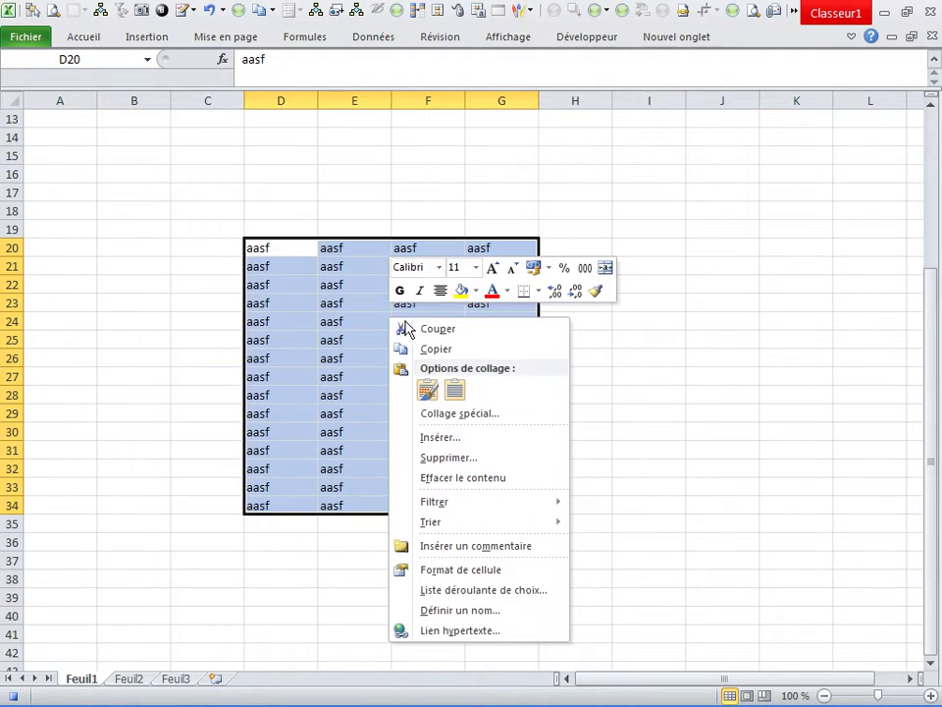
pyautogui.click(492, 268)
pyautogui.click(493, 268)
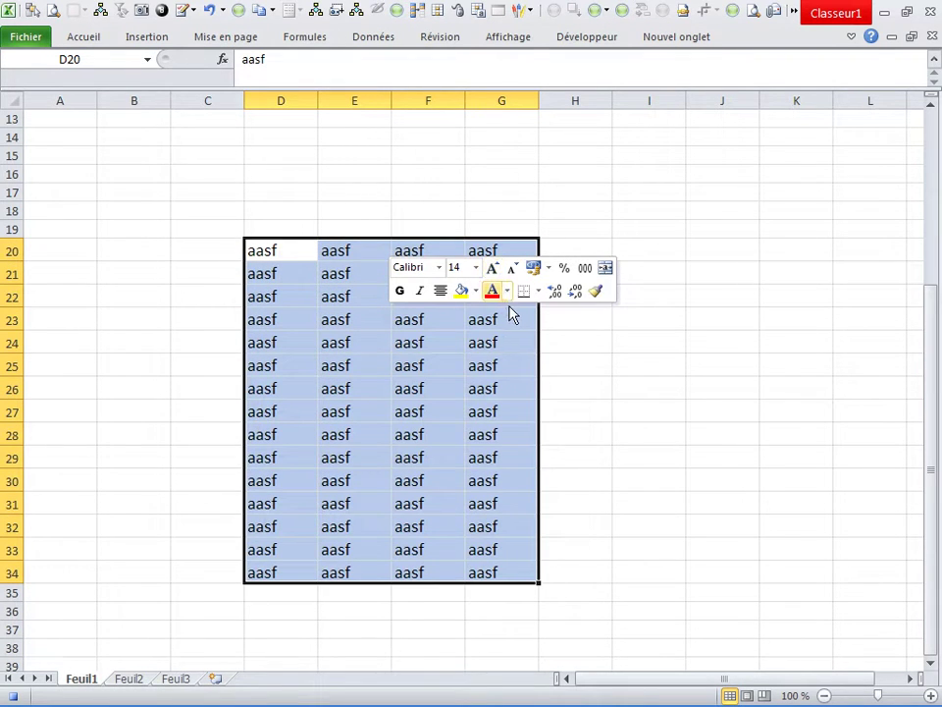
pyautogui.click(506, 291)
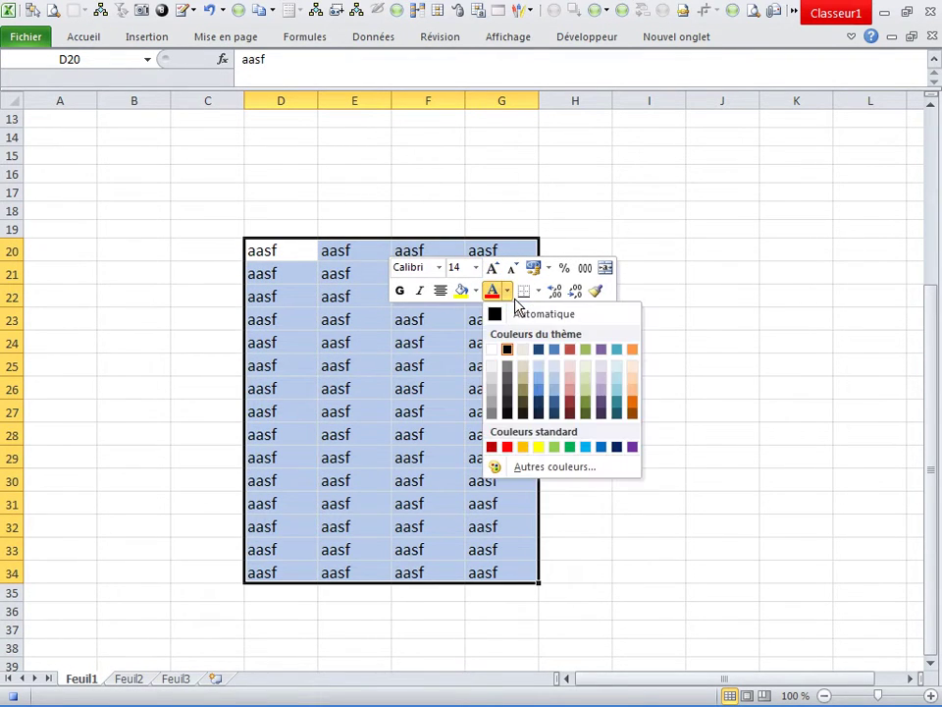
pyautogui.click(617, 447)
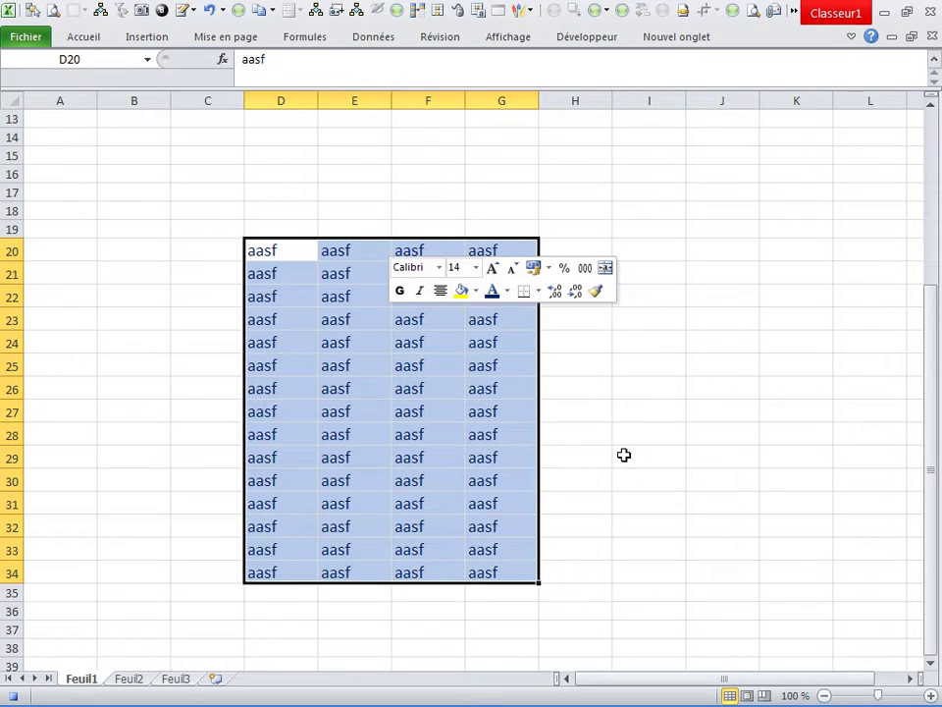
# Step: Give the range grey dotted inner borders between its columns and rows
pyautogui.rightClick(380, 343)
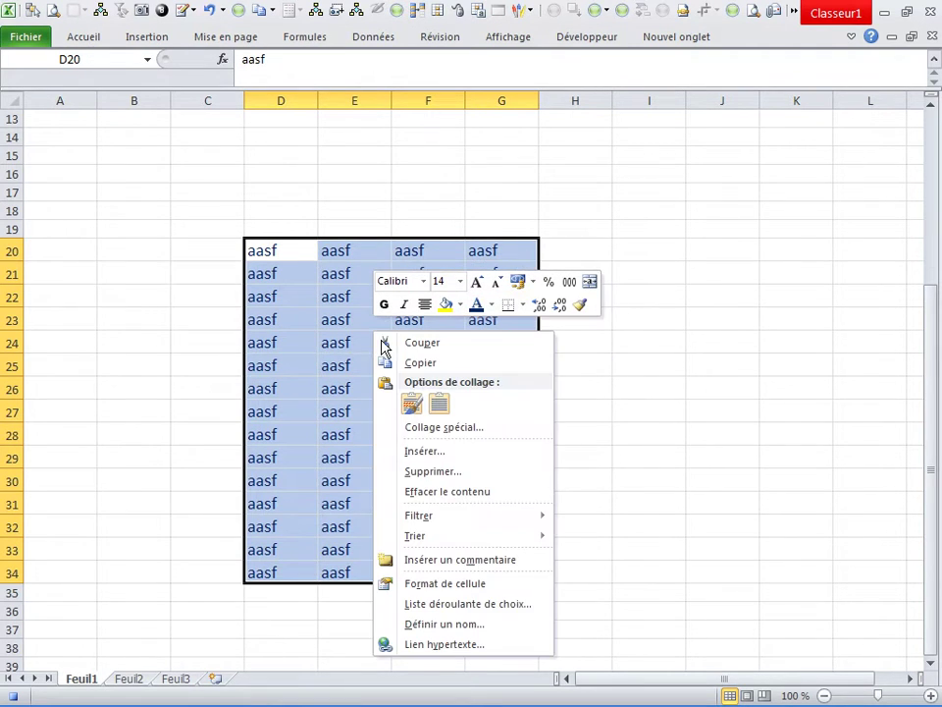
pyautogui.click(440, 581)
pyautogui.moveTo(413, 330); pyautogui.dragTo(474, 225)
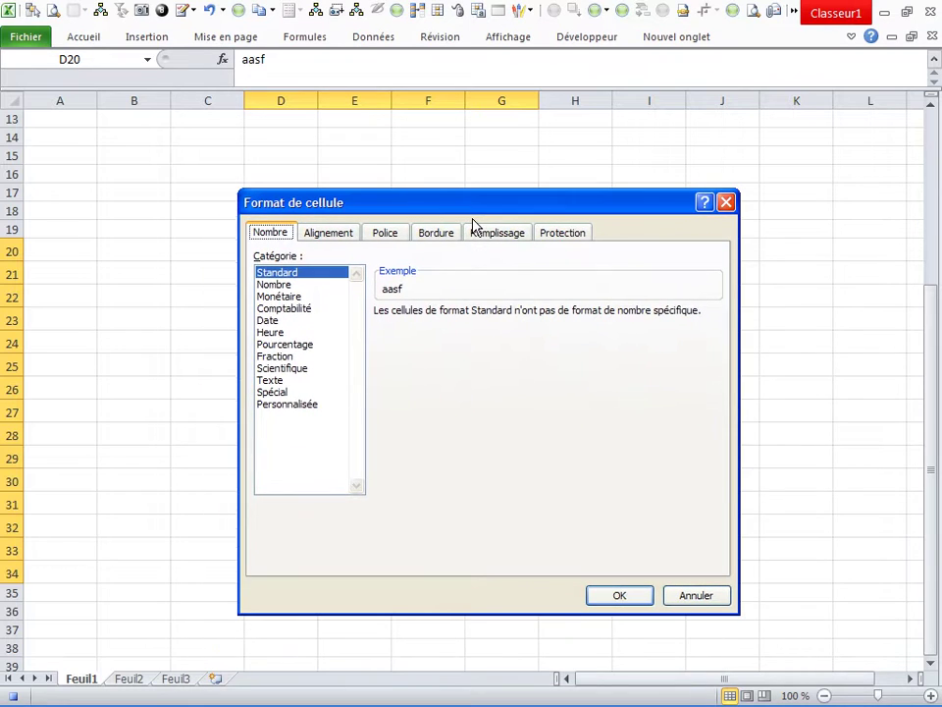
pyautogui.click(455, 240)
pyautogui.click(385, 423)
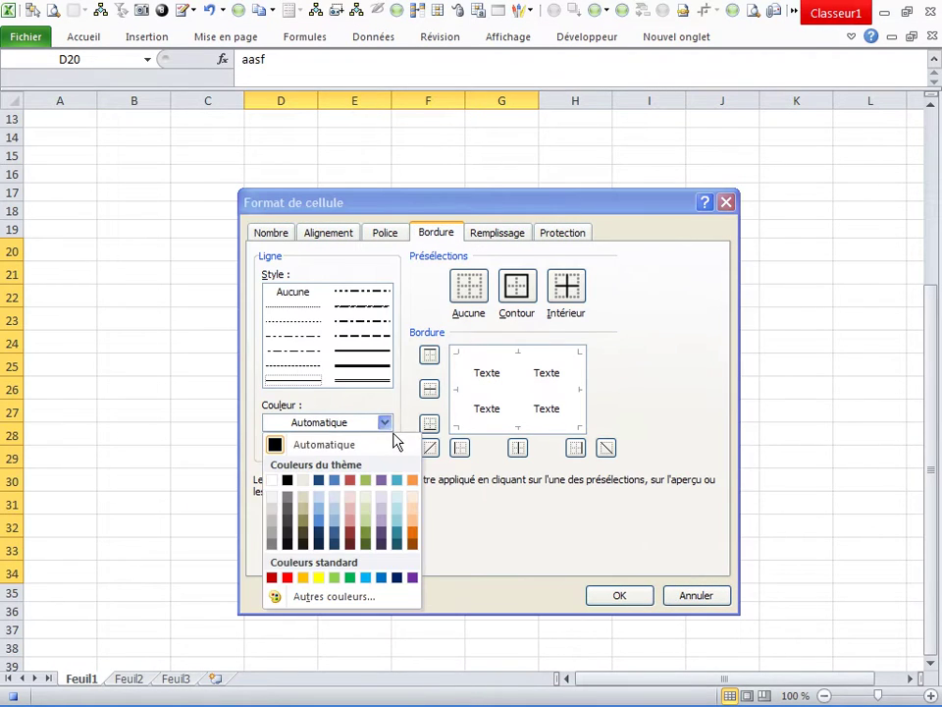
pyautogui.click(282, 546)
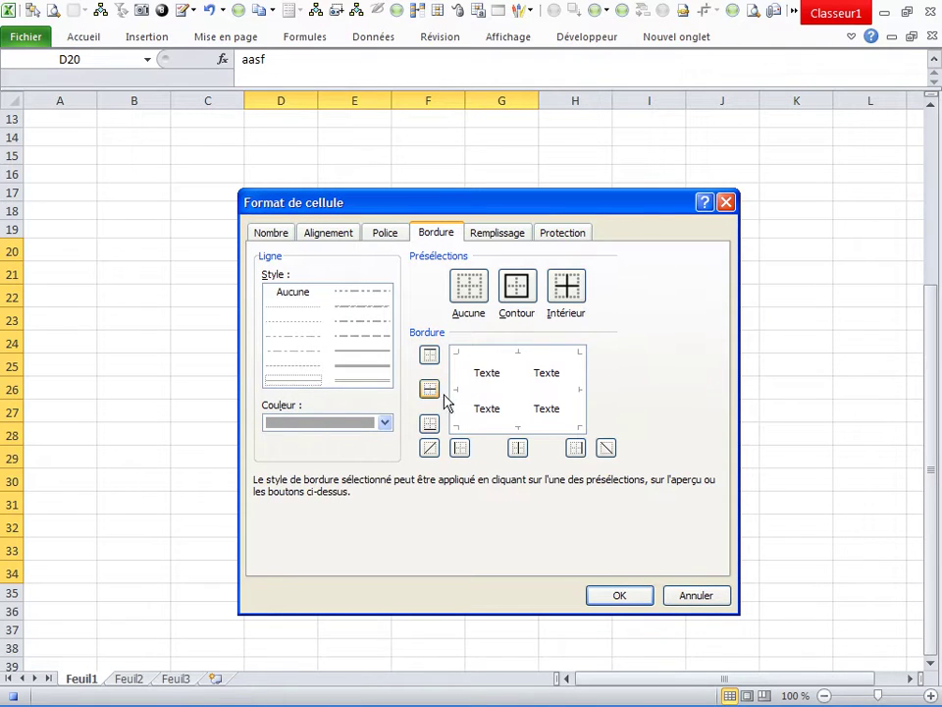
pyautogui.click(583, 400)
pyautogui.click(311, 326)
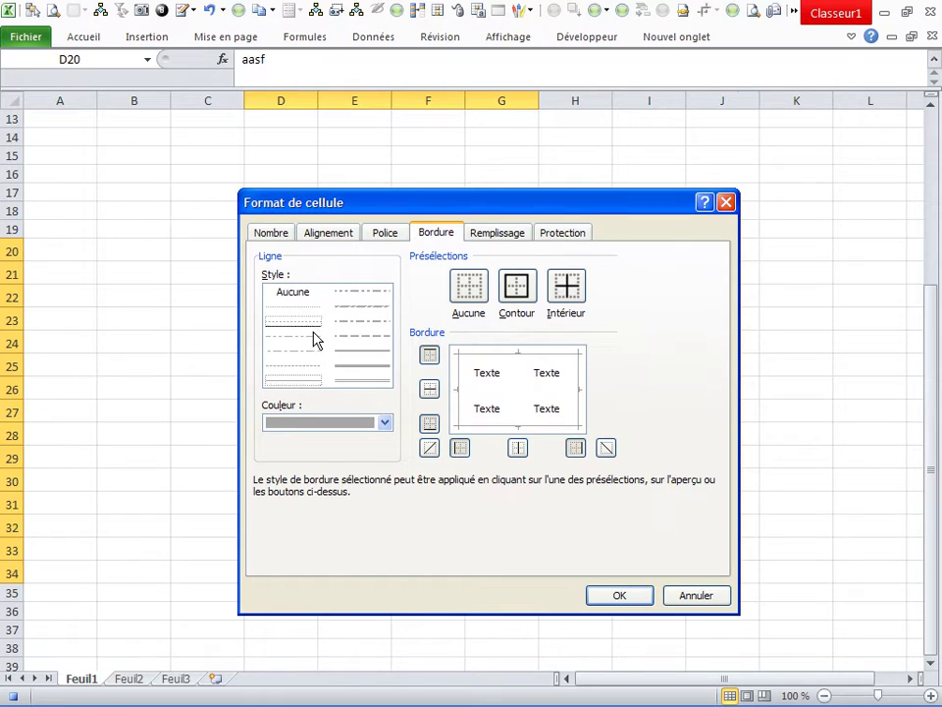
pyautogui.click(520, 406)
pyautogui.click(486, 406)
pyautogui.click(620, 596)
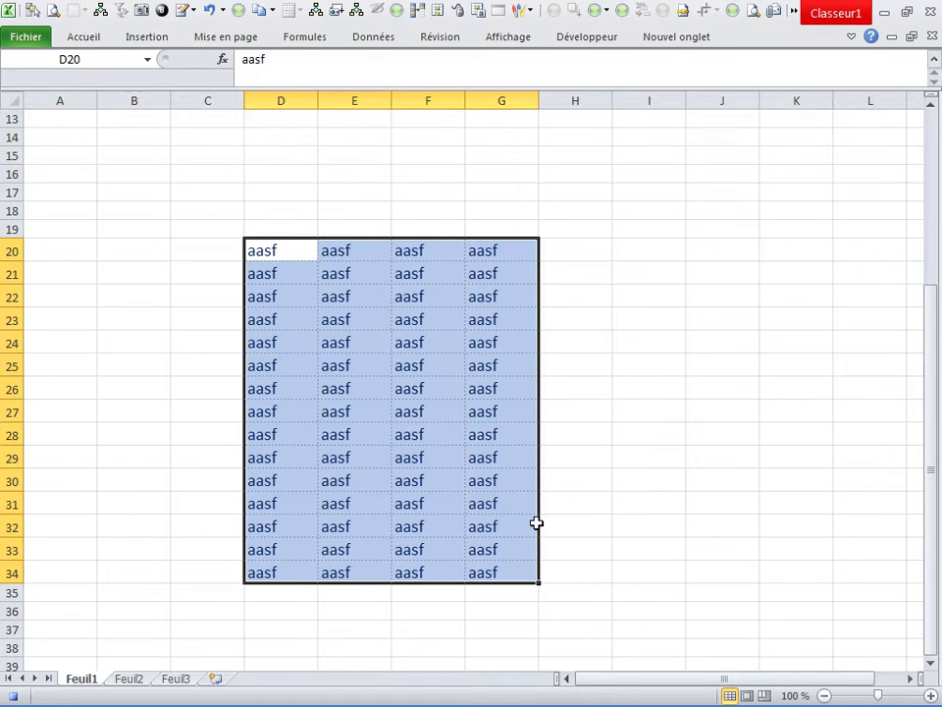
# Step: Turn off the sheet gridlines and stop recording the astuce0103 macro
pyautogui.click(232, 41)
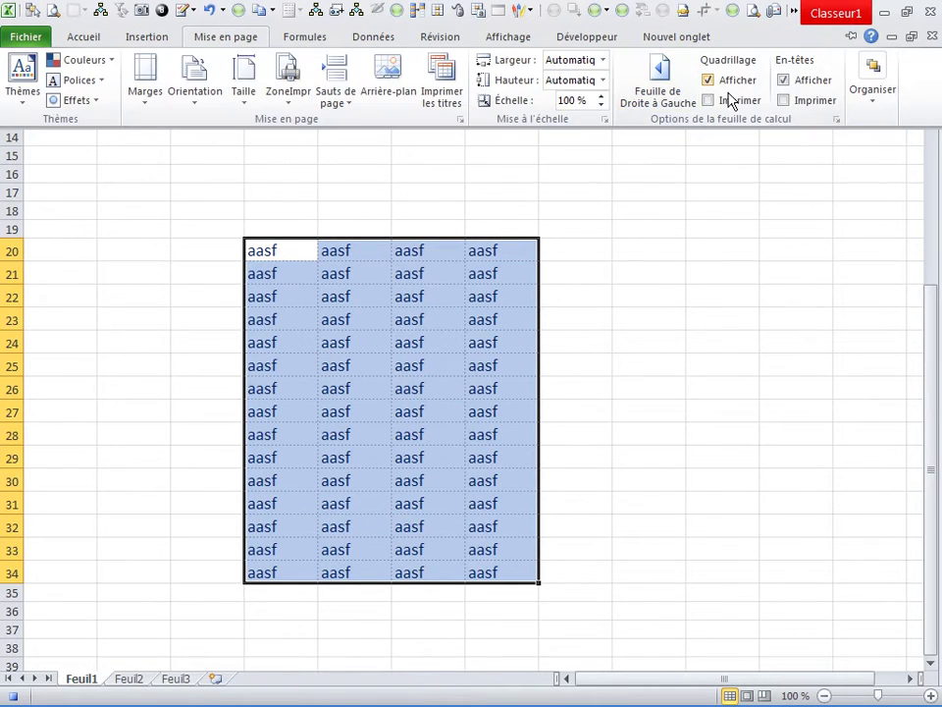
pyautogui.press('Escape')
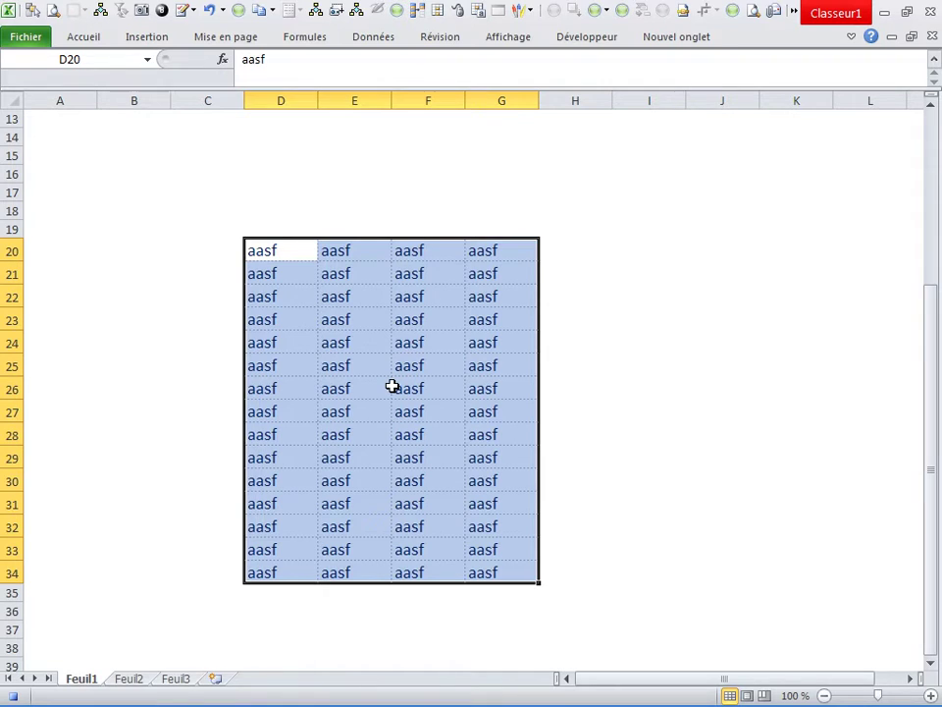
pyautogui.click(573, 39)
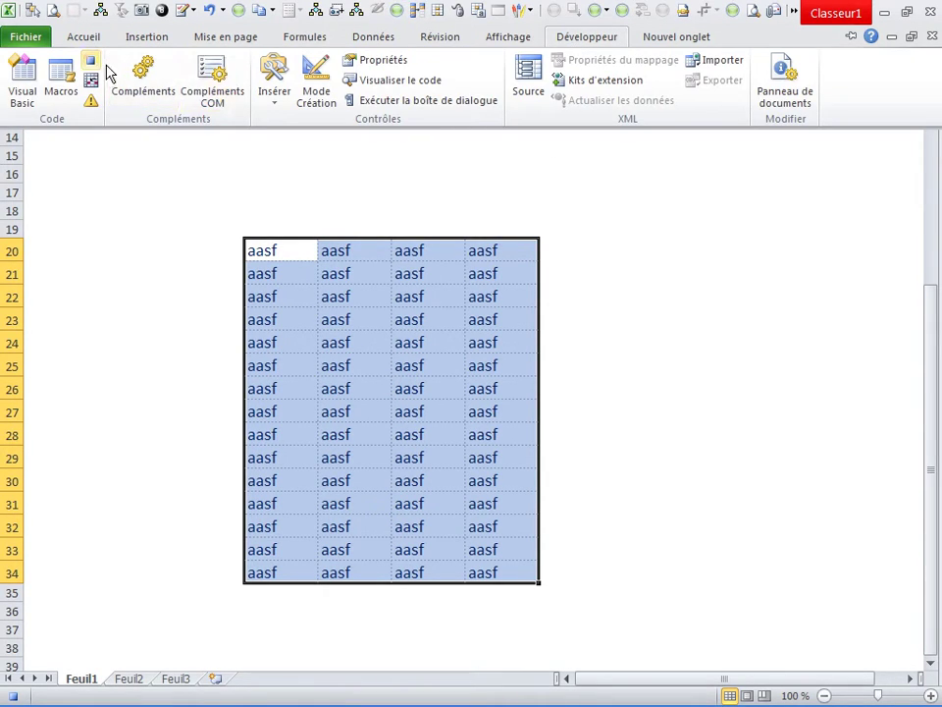
pyautogui.click(178, 129)
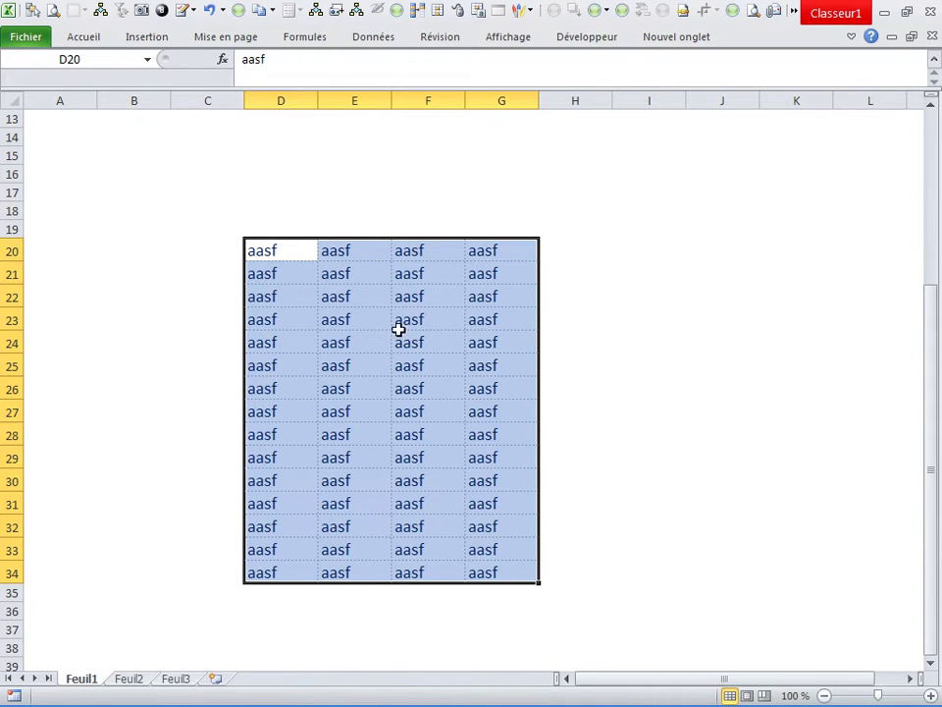
# Step: Select I23 and start Save As with file type Macro complémentaire Excel
pyautogui.click(655, 338)
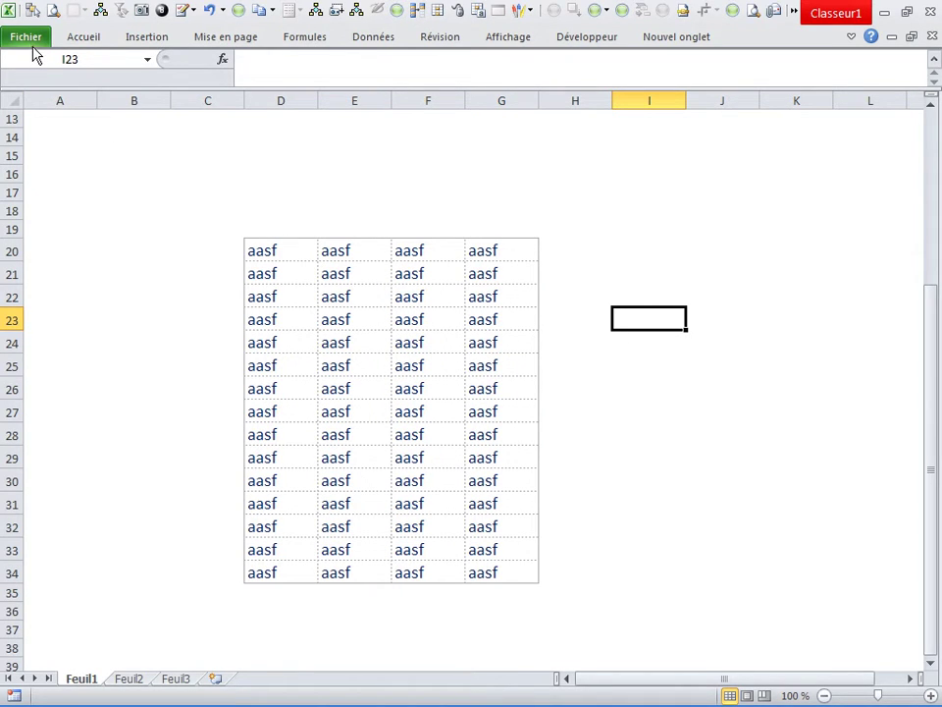
pyautogui.click(29, 39)
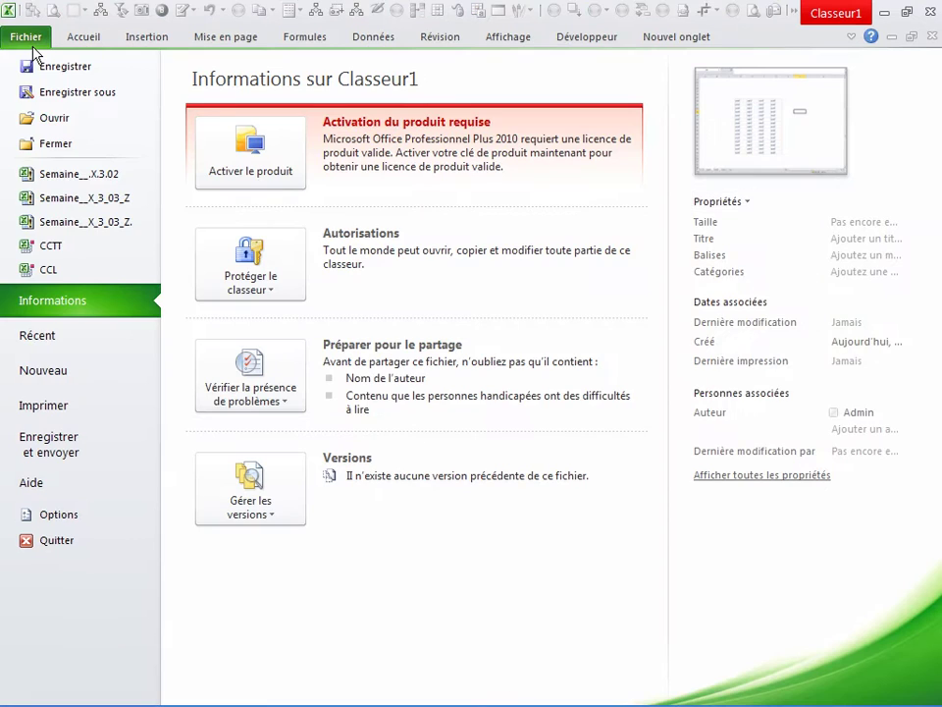
pyautogui.click(79, 92)
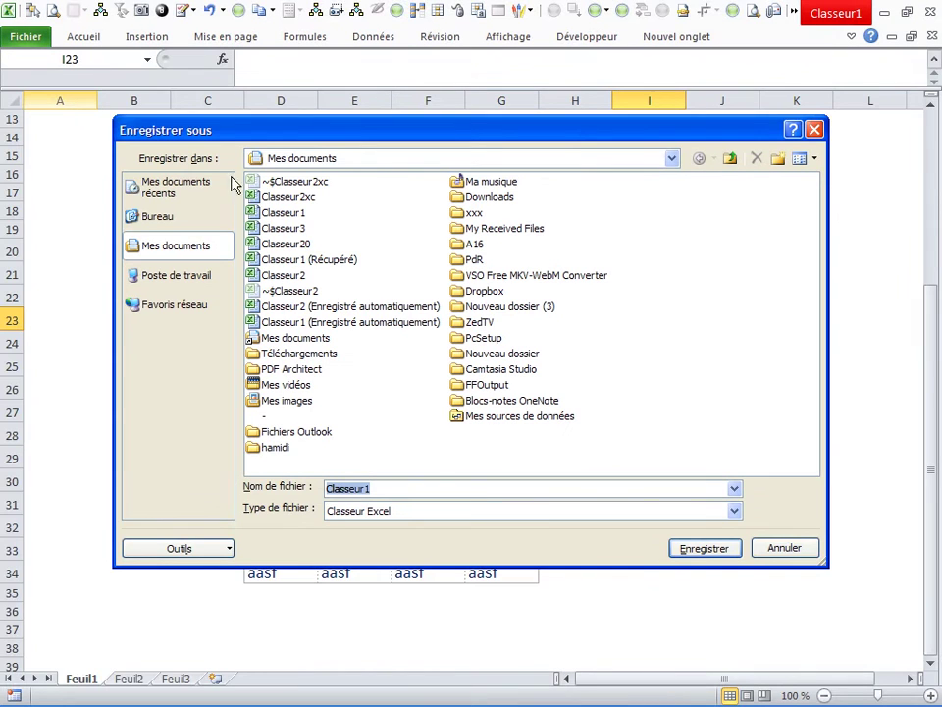
pyautogui.click(734, 510)
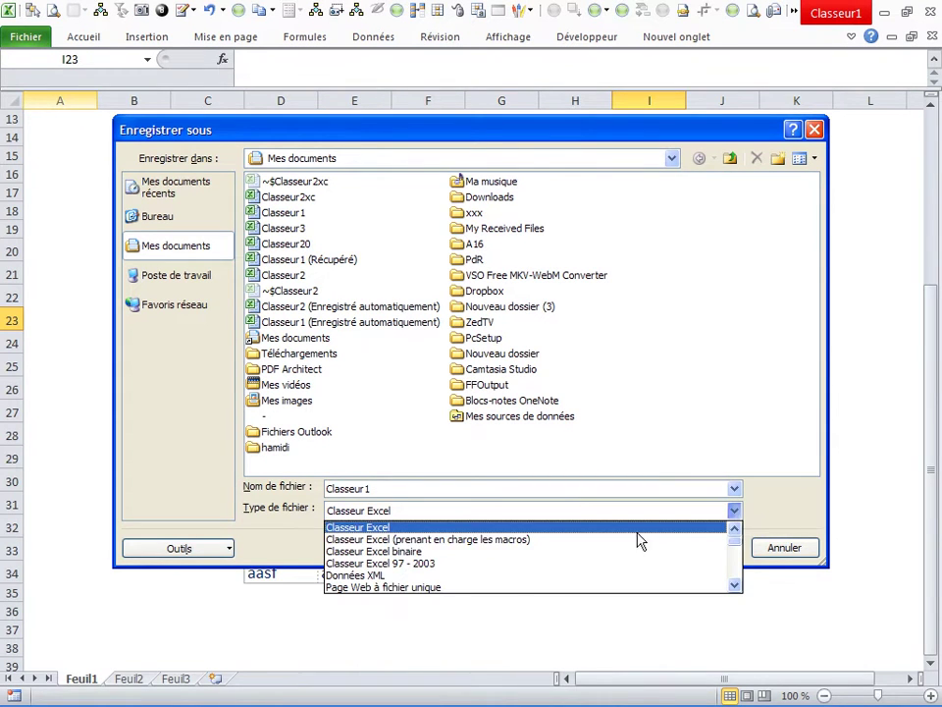
pyautogui.scroll(-3, 544, 580)
pyautogui.scroll(-2, 449, 581)
pyautogui.scroll(-4, 451, 583)
pyautogui.scroll(-3, 448, 580)
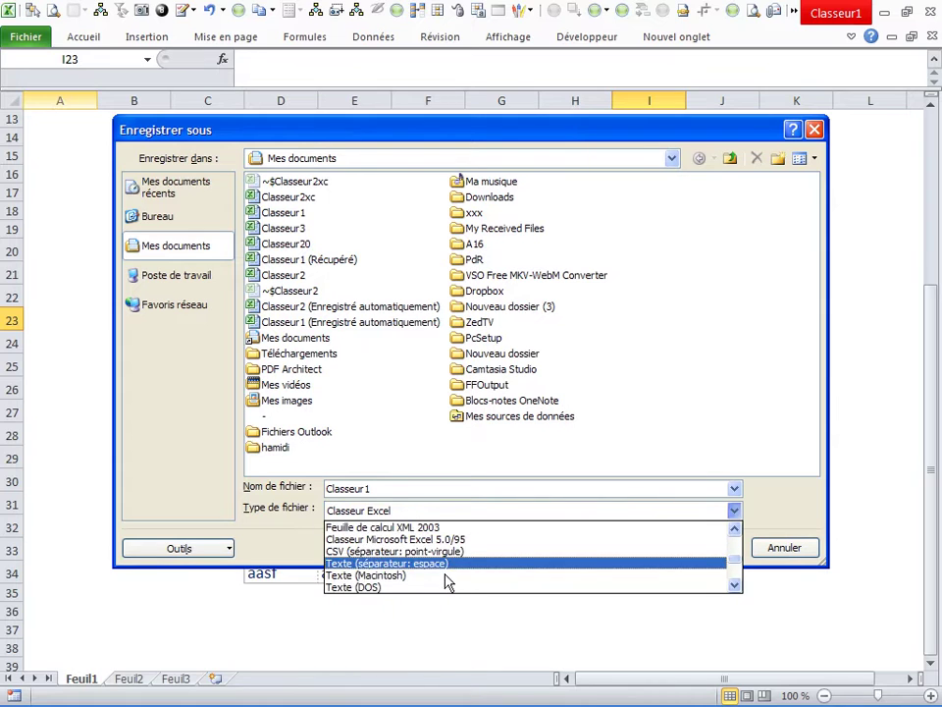
pyautogui.scroll(-3, 431, 578)
pyautogui.scroll(-2, 426, 576)
pyautogui.scroll(-4, 425, 574)
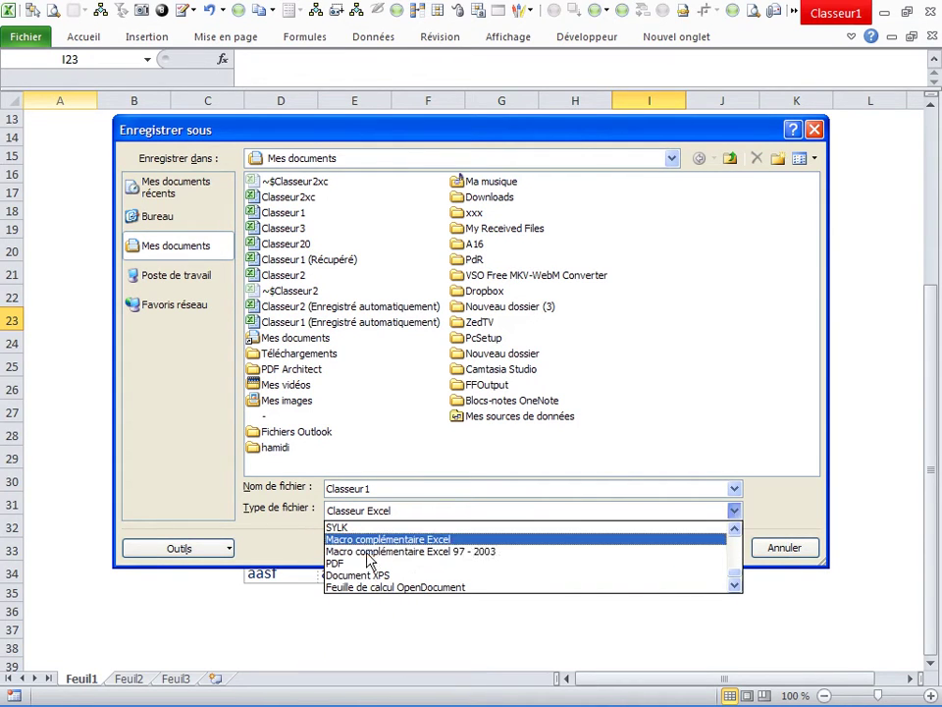
pyautogui.click(373, 541)
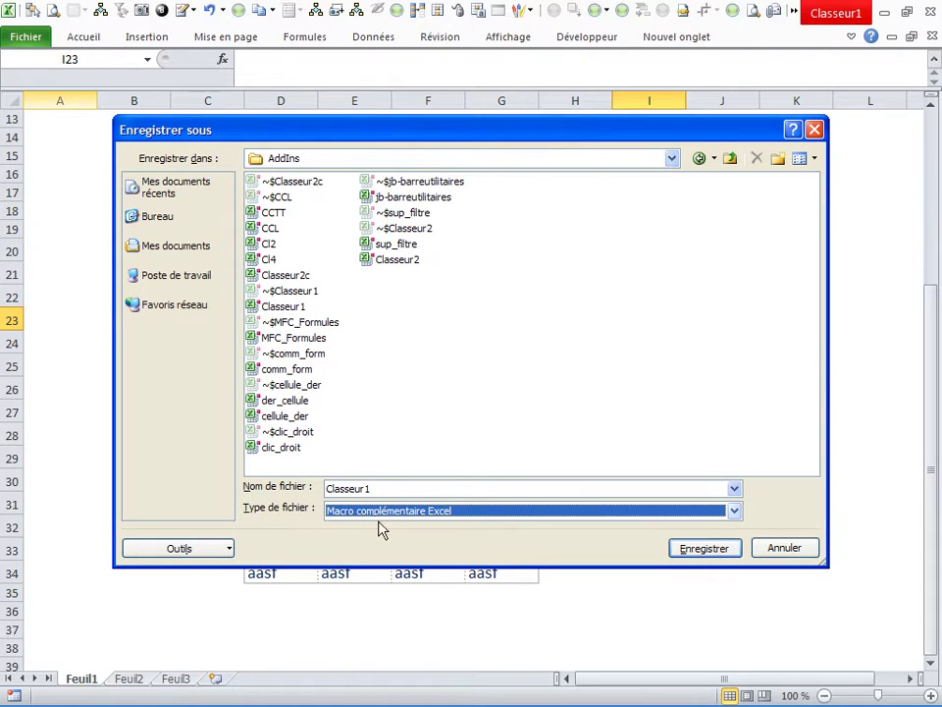
# Step: Name the add-in astuce_01 and save it to the AddIns folder
pyautogui.click(381, 489)
pyautogui.press('BackSpace')
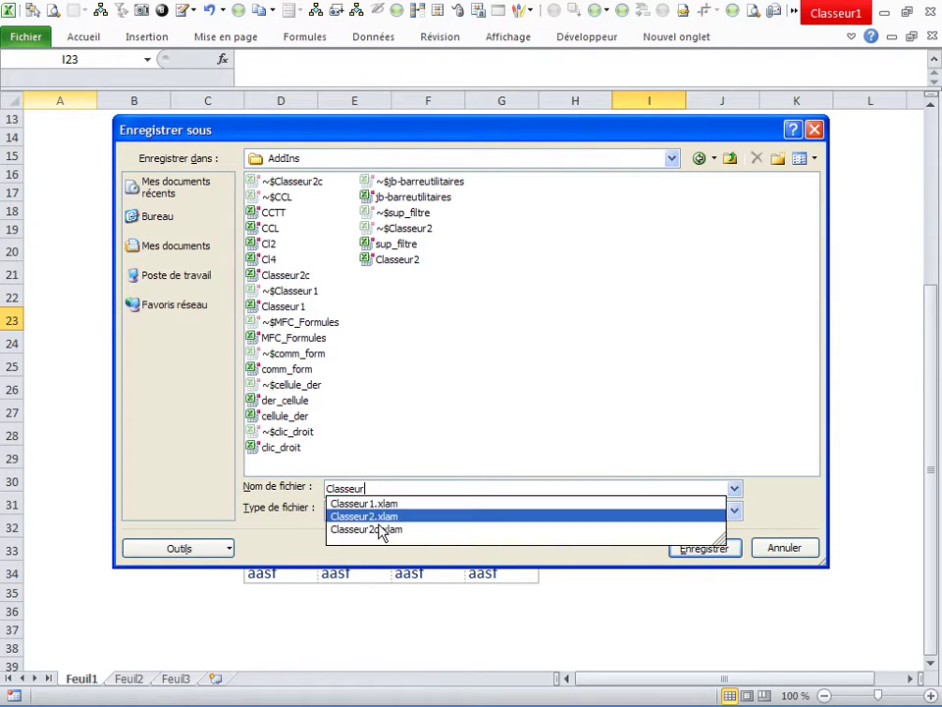
pyautogui.press('BackSpace')
pyautogui.press('BackSpace')
pyautogui.press('BackSpace')
pyautogui.press('BackSpace')
pyautogui.press('BackSpace')
pyautogui.press('BackSpace')
pyautogui.write('astuce')
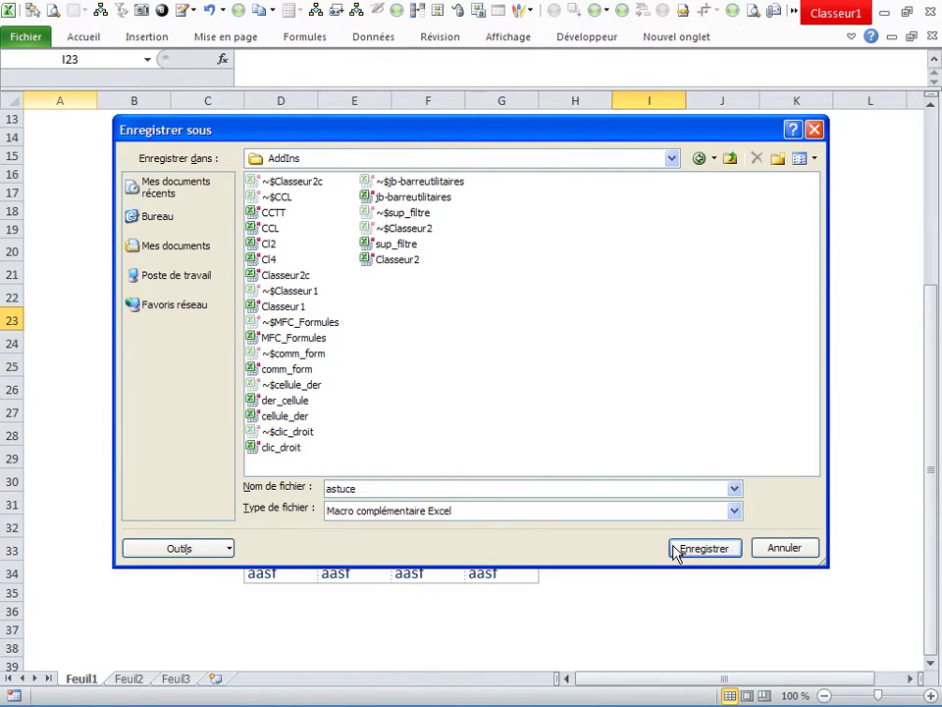
pyautogui.write('_01')
pyautogui.click(700, 550)
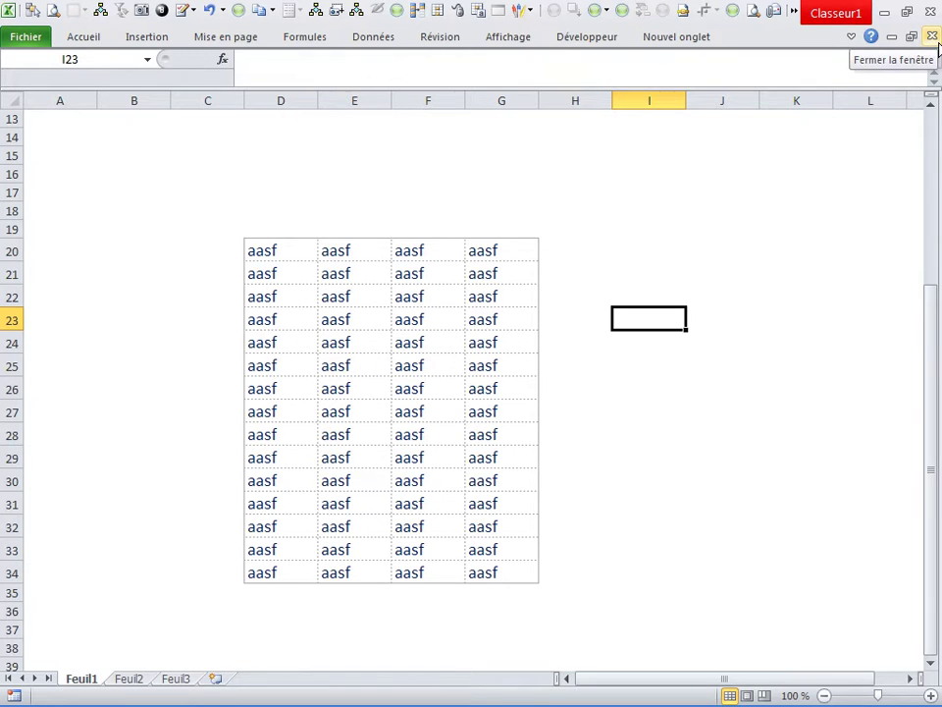
# Step: Close Classeur1 without saving and create the new blank workbook Classeur2
pyautogui.click(935, 39)
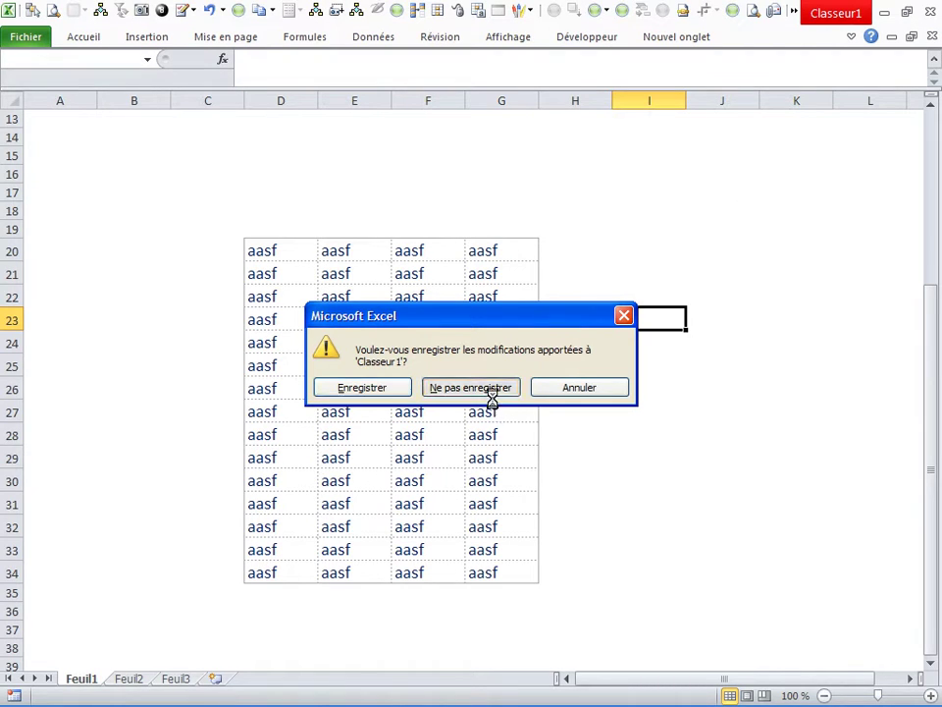
pyautogui.click(490, 391)
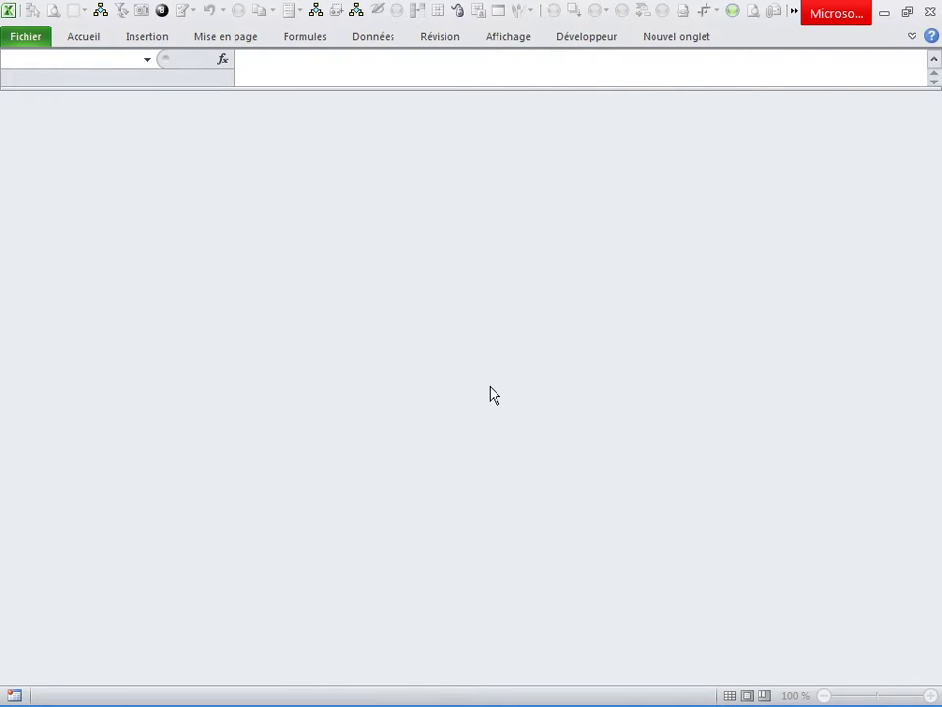
pyautogui.hotkey('ctrl', 'n')
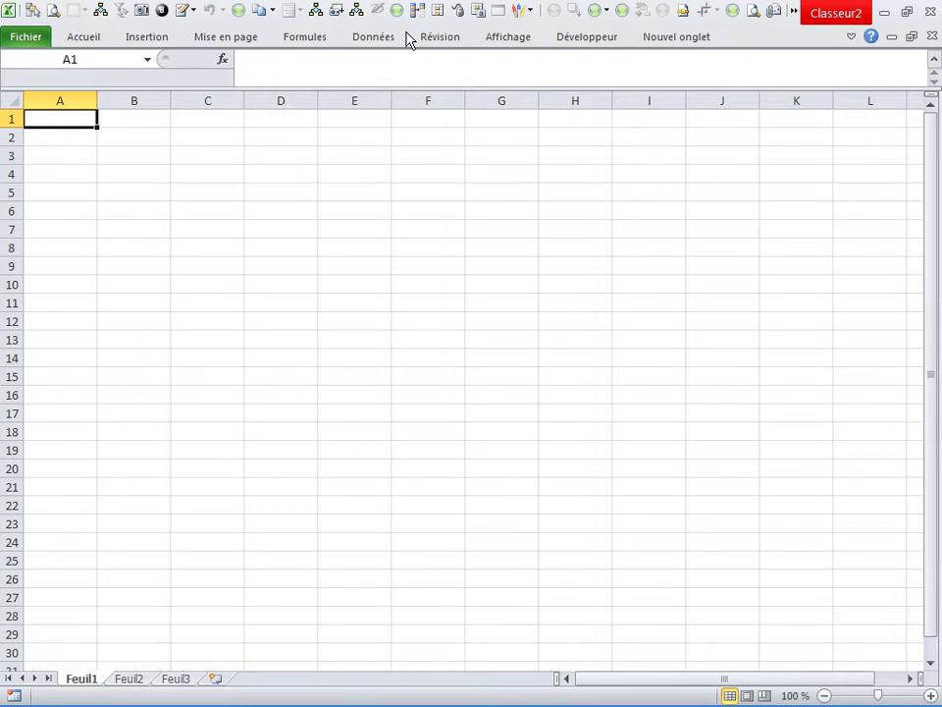
# Step: Open Quick Access Toolbar customisation, show Macros, then move to the Compléments page
pyautogui.rightClick(408, 37)
pyautogui.rightClick(376, 35)
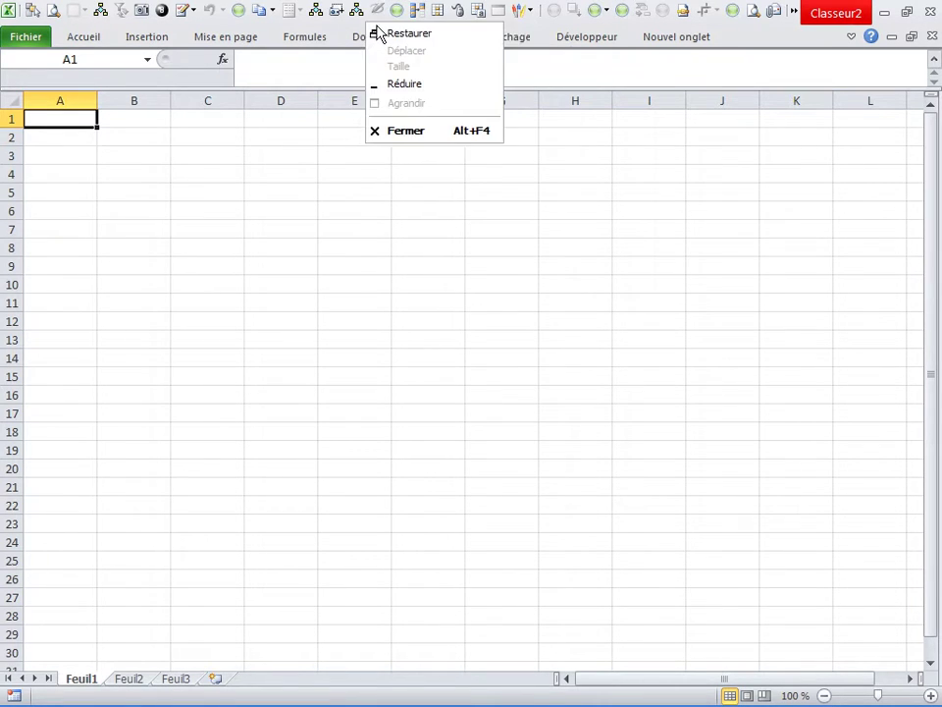
pyautogui.rightClick(381, 14)
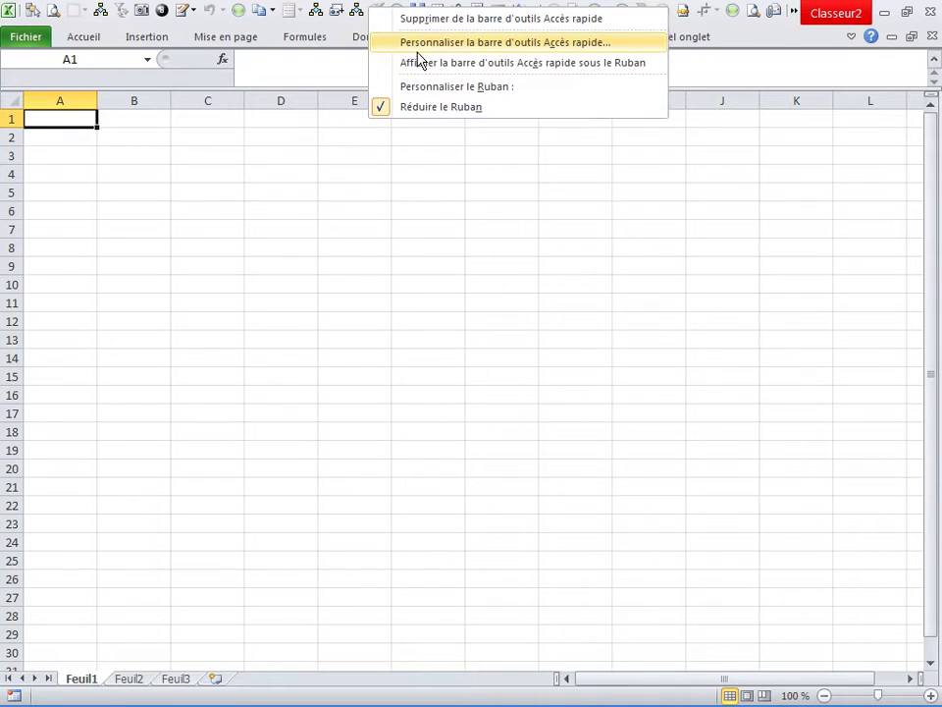
pyautogui.click(420, 45)
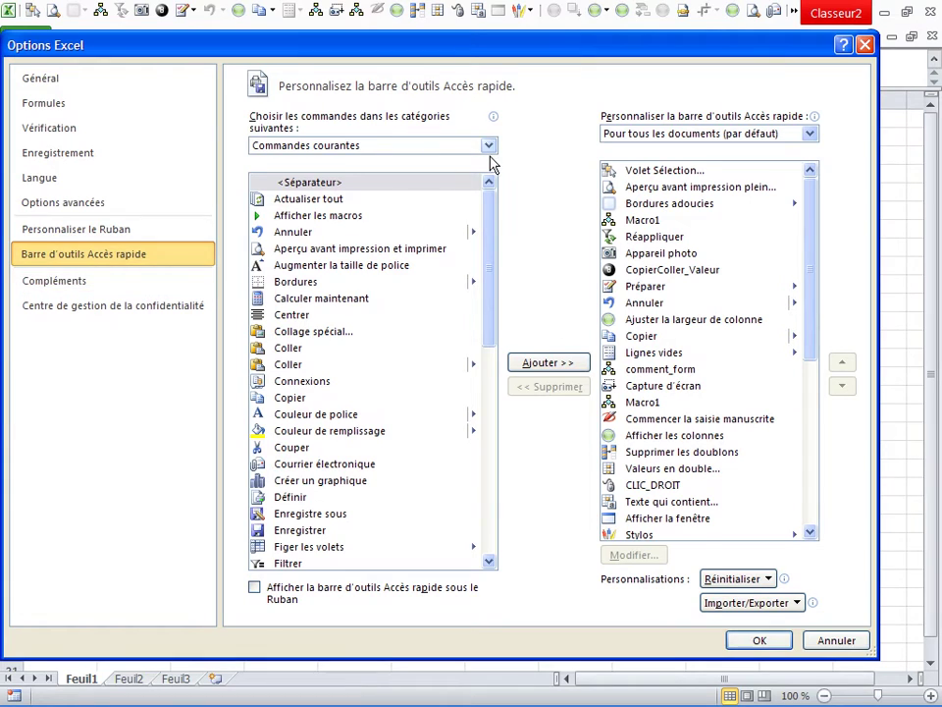
pyautogui.click(488, 146)
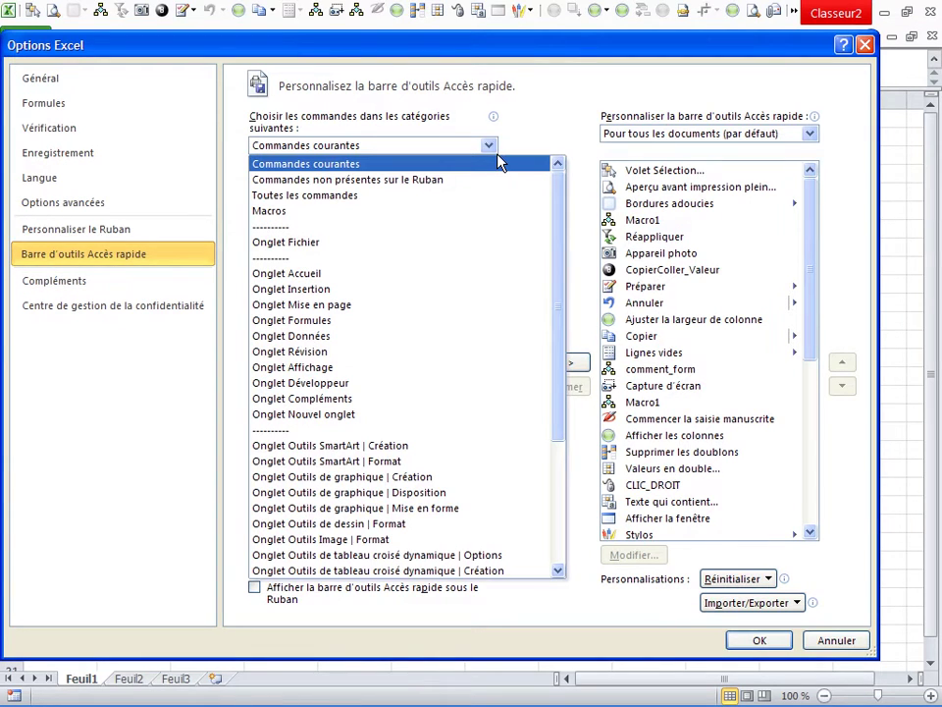
pyautogui.click(286, 217)
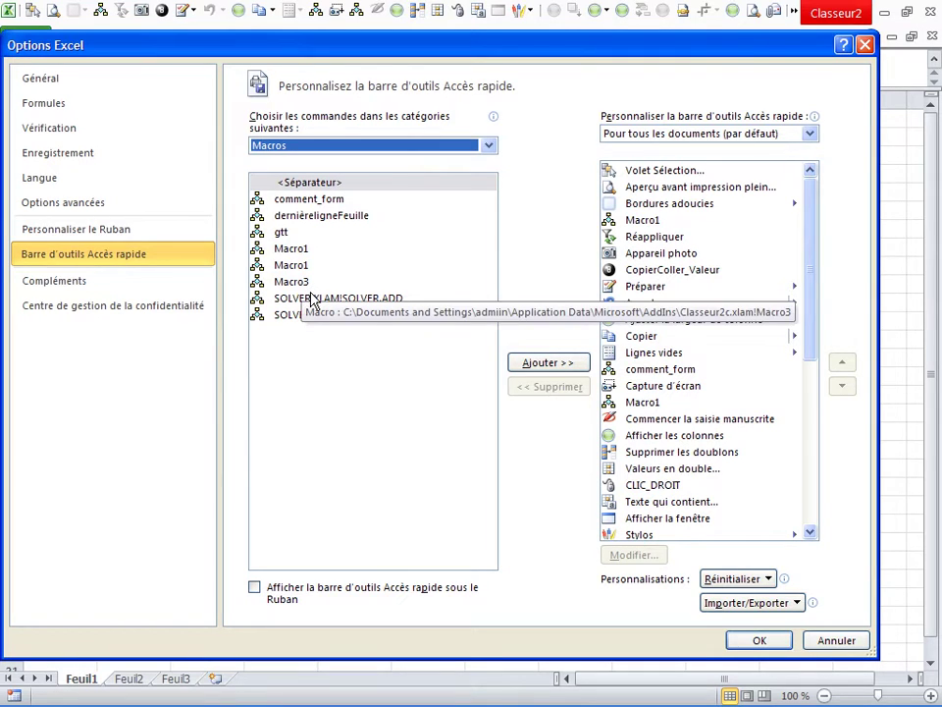
pyautogui.click(82, 290)
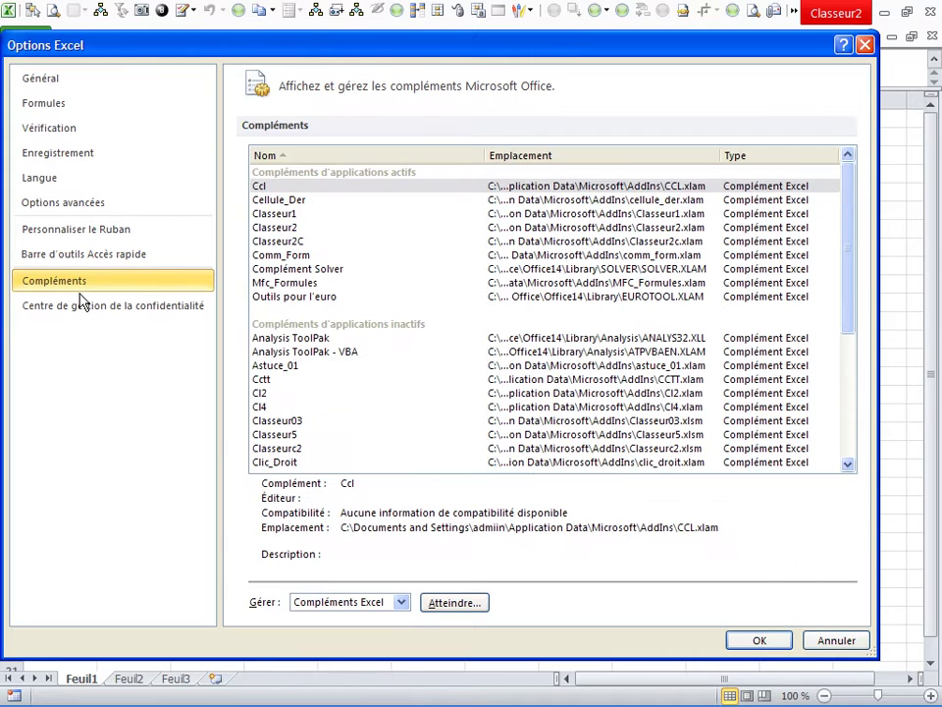
# Step: Browse to the astuce_01 file, confirm replacing it, and enable Astuce_01
pyautogui.click(447, 603)
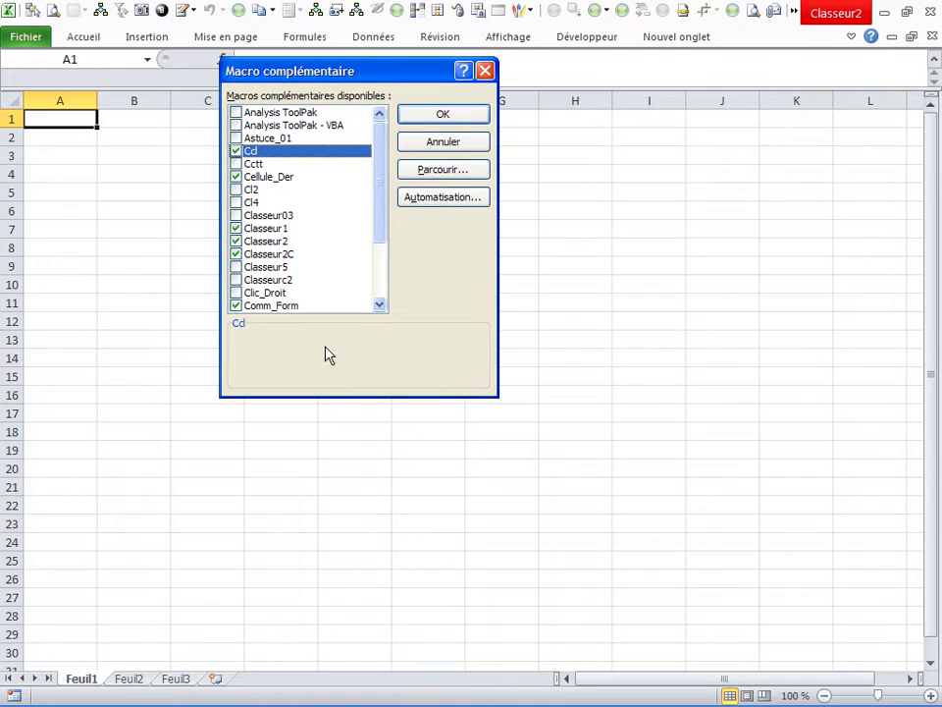
pyautogui.click(342, 195)
pyautogui.scroll(-3, 341, 203)
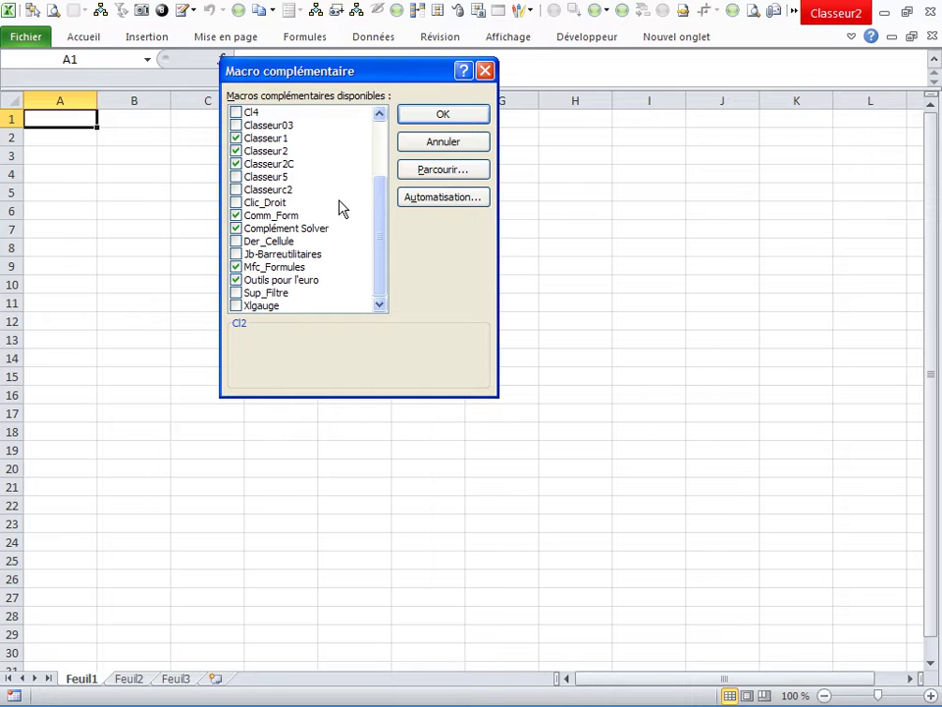
pyautogui.click(341, 192)
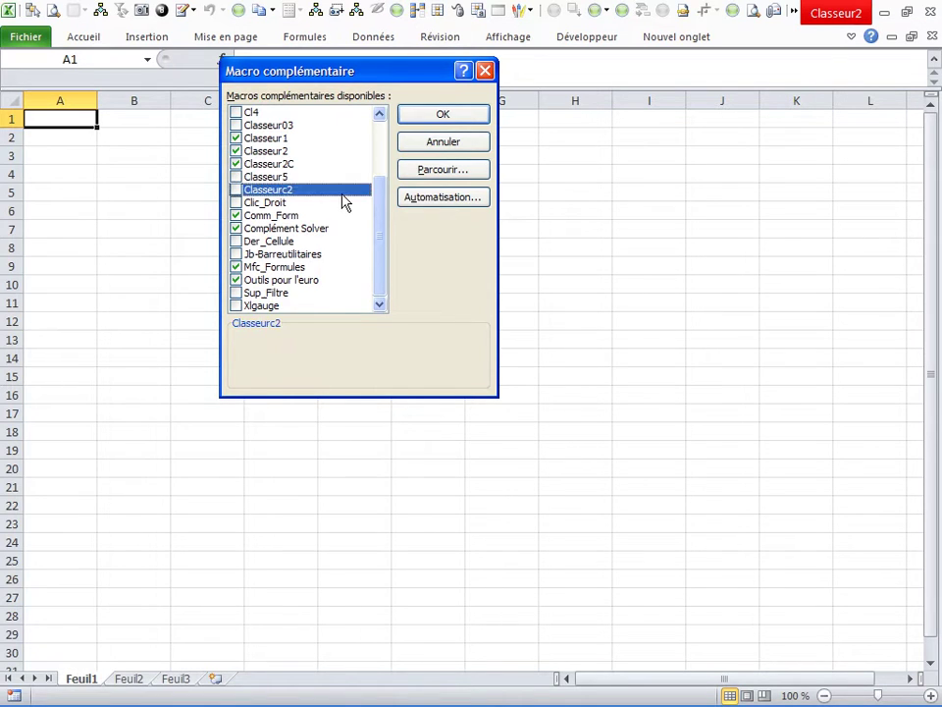
pyautogui.scroll(3, 341, 194)
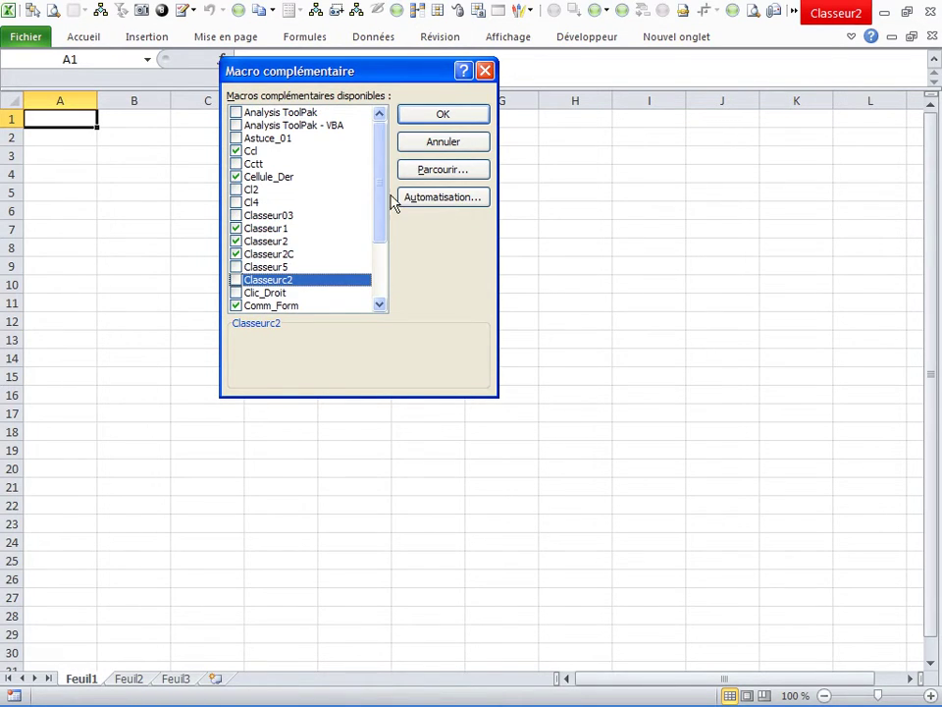
pyautogui.click(440, 173)
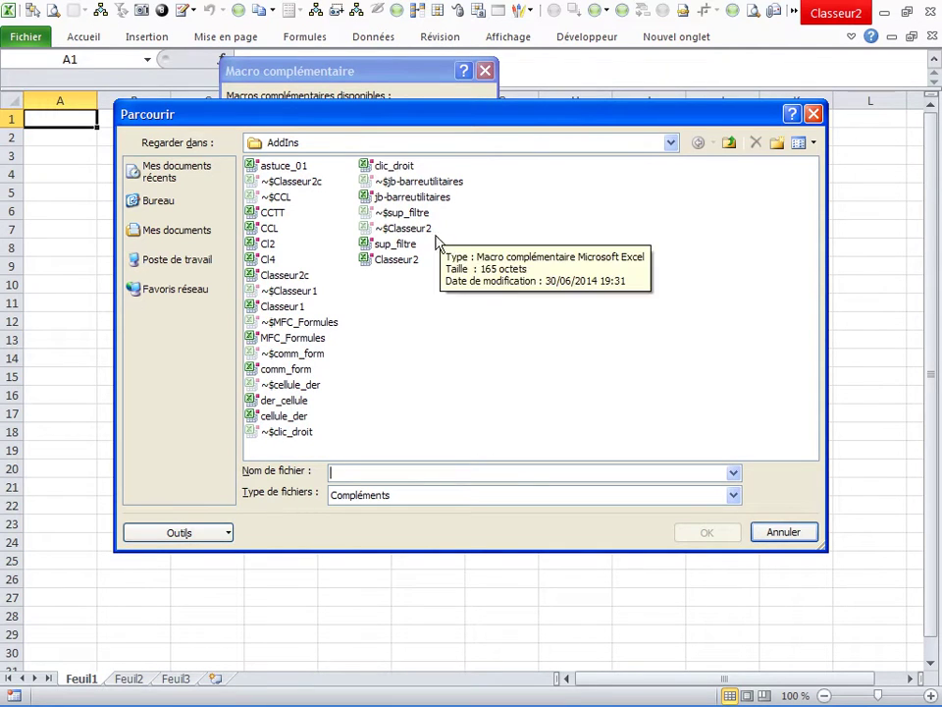
pyautogui.click(285, 165)
pyautogui.click(692, 531)
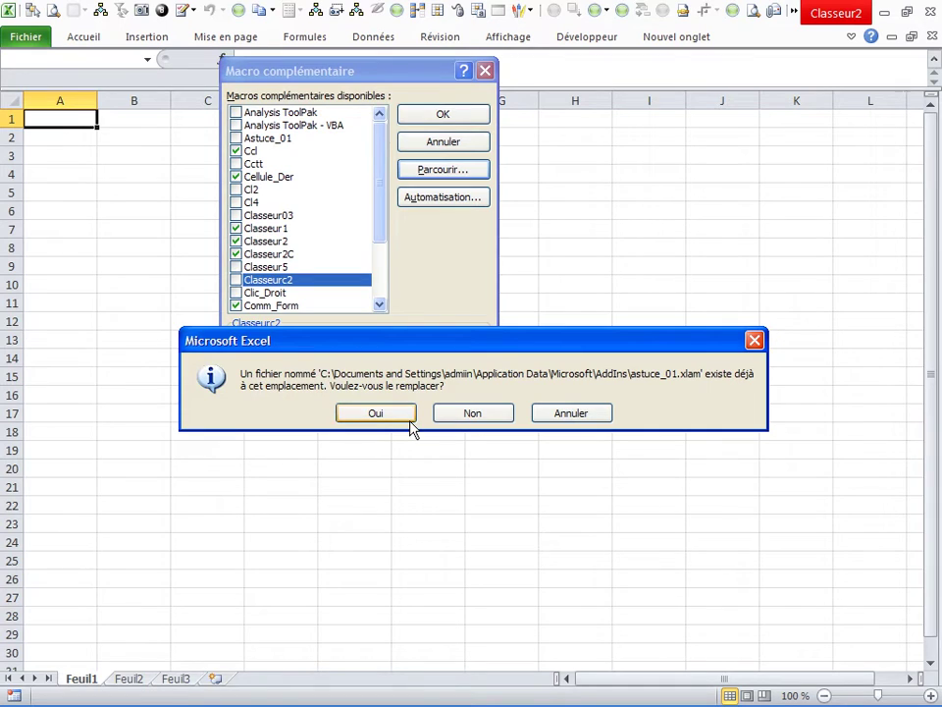
pyautogui.click(411, 421)
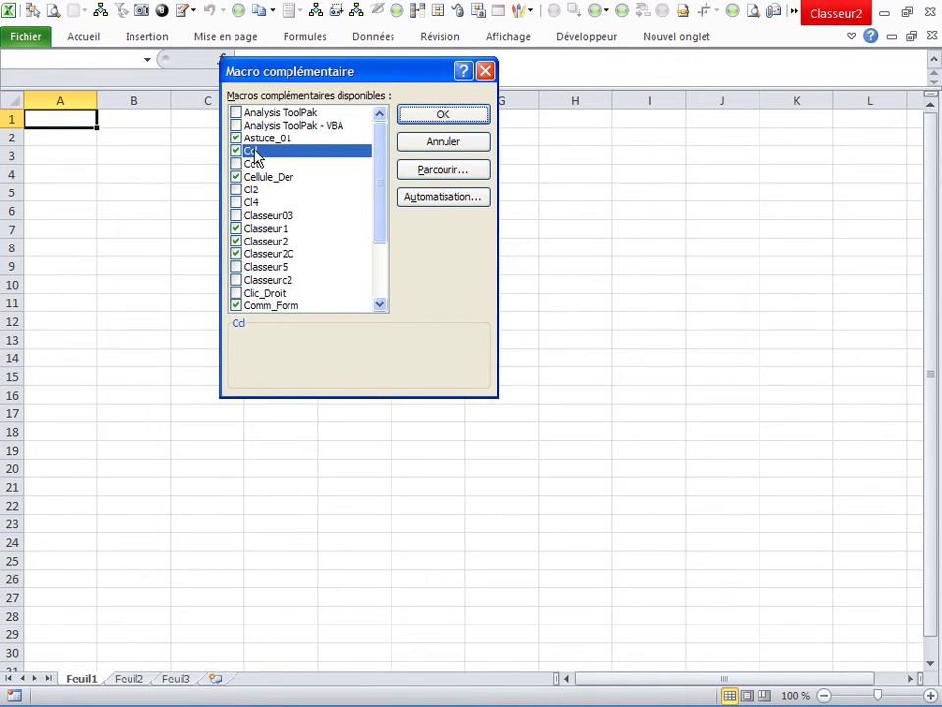
pyautogui.click(422, 116)
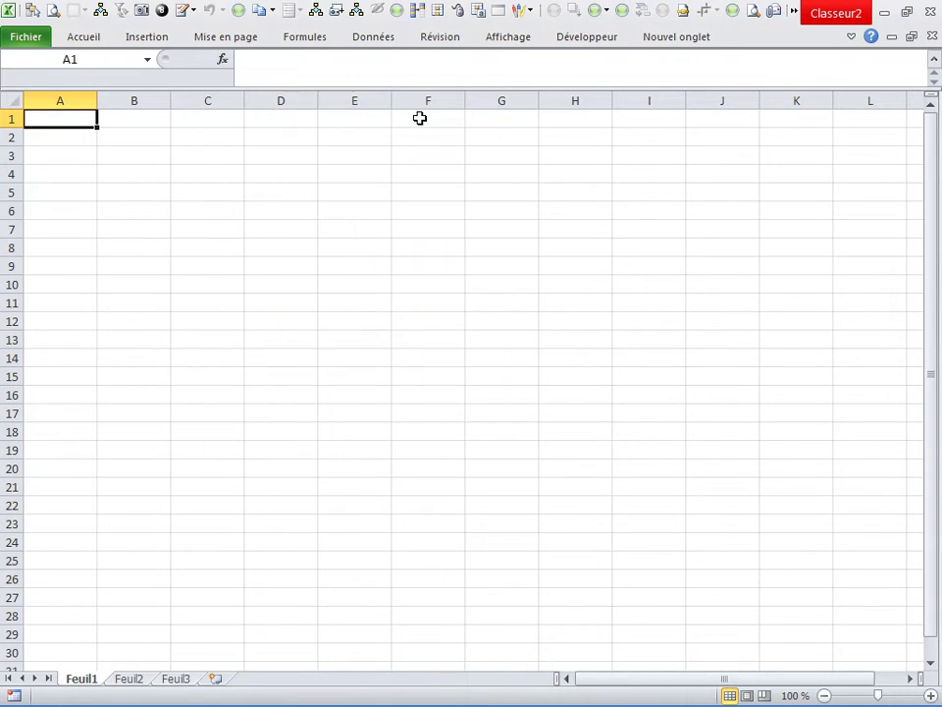
# Step: Open the Quick Access Toolbar options with Macros listed as available commands
pyautogui.rightClick(336, 29)
pyautogui.click(368, 33)
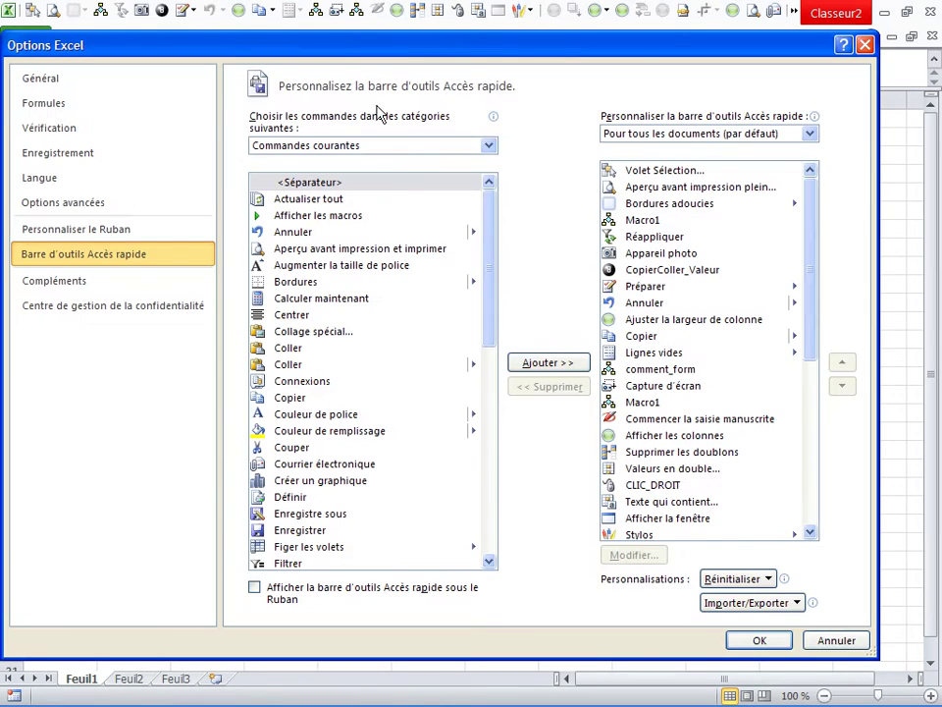
pyautogui.click(488, 145)
pyautogui.click(300, 211)
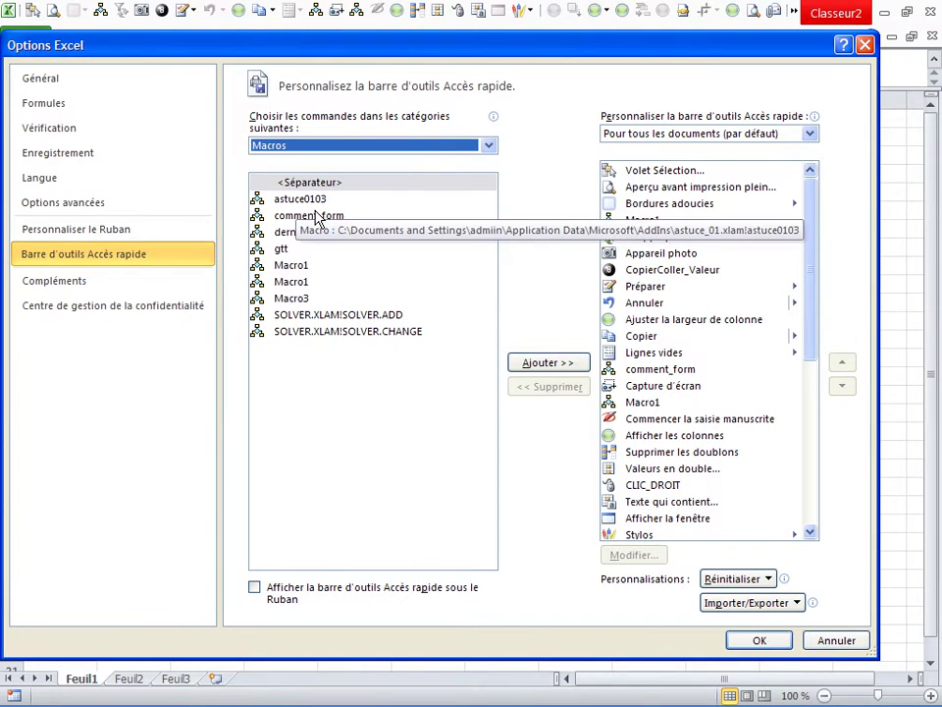
# Step: Add astuce0103 after CopierColler_Valeur, keeping the toolbar for all documents
pyautogui.click(646, 271)
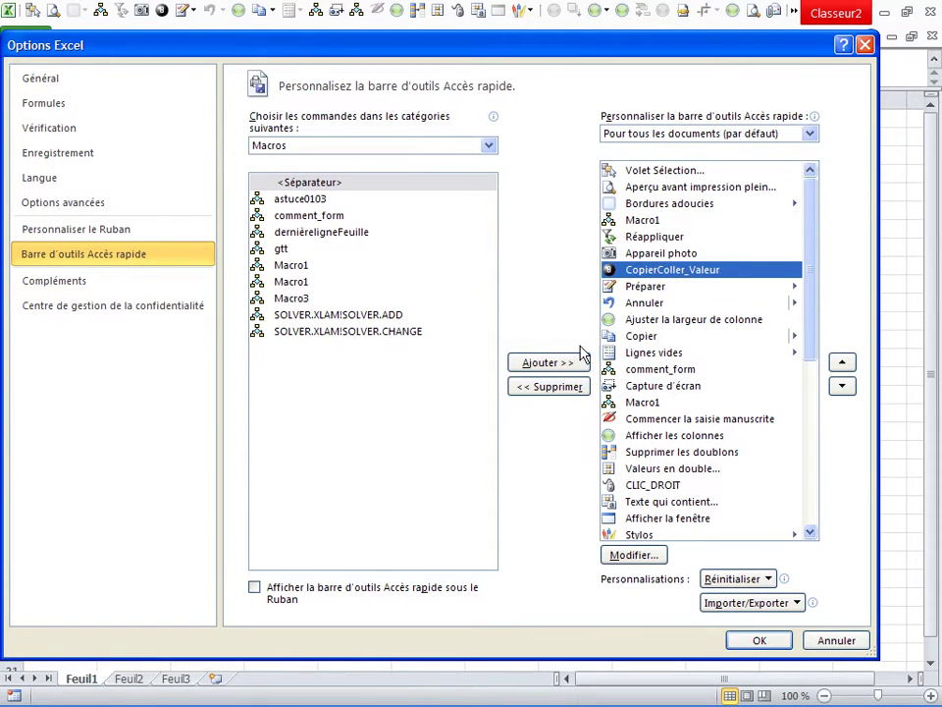
pyautogui.click(312, 200)
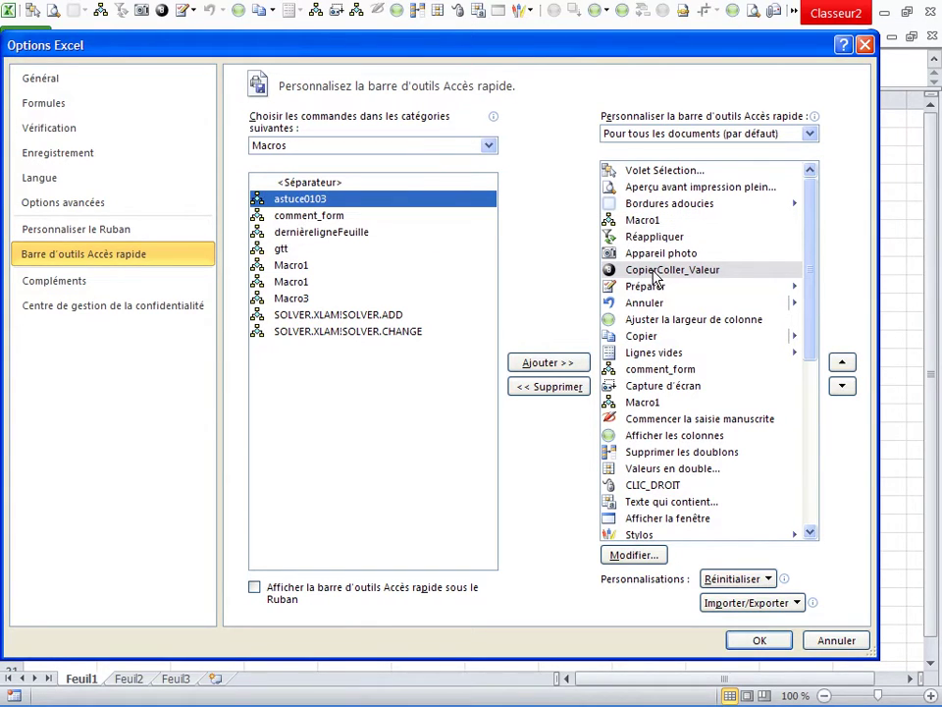
pyautogui.click(658, 276)
pyautogui.click(542, 365)
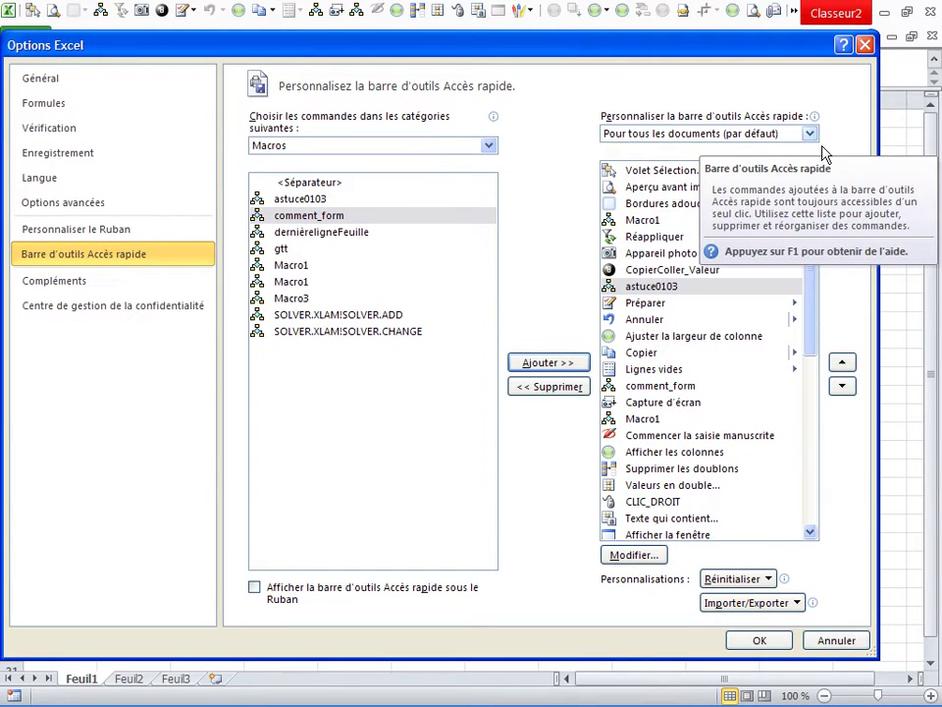
pyautogui.click(811, 136)
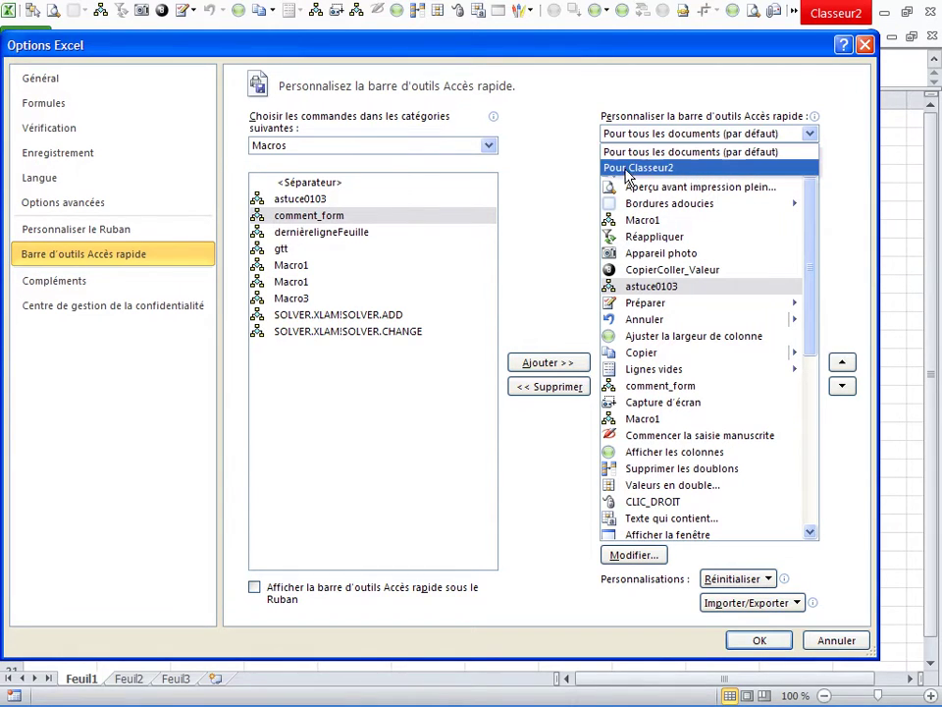
pyautogui.click(705, 105)
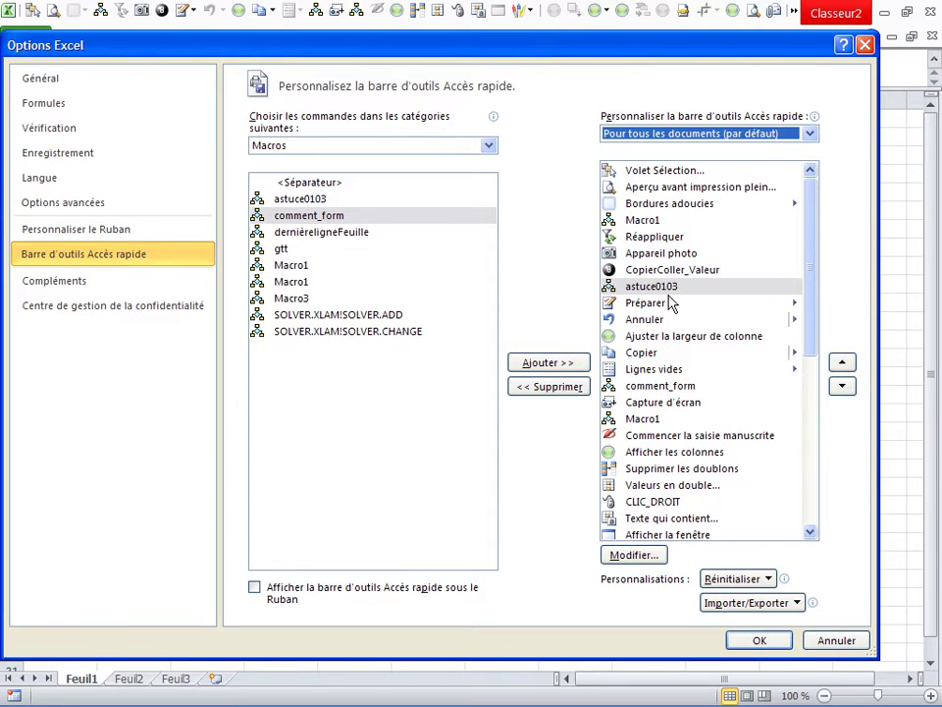
pyautogui.click(668, 293)
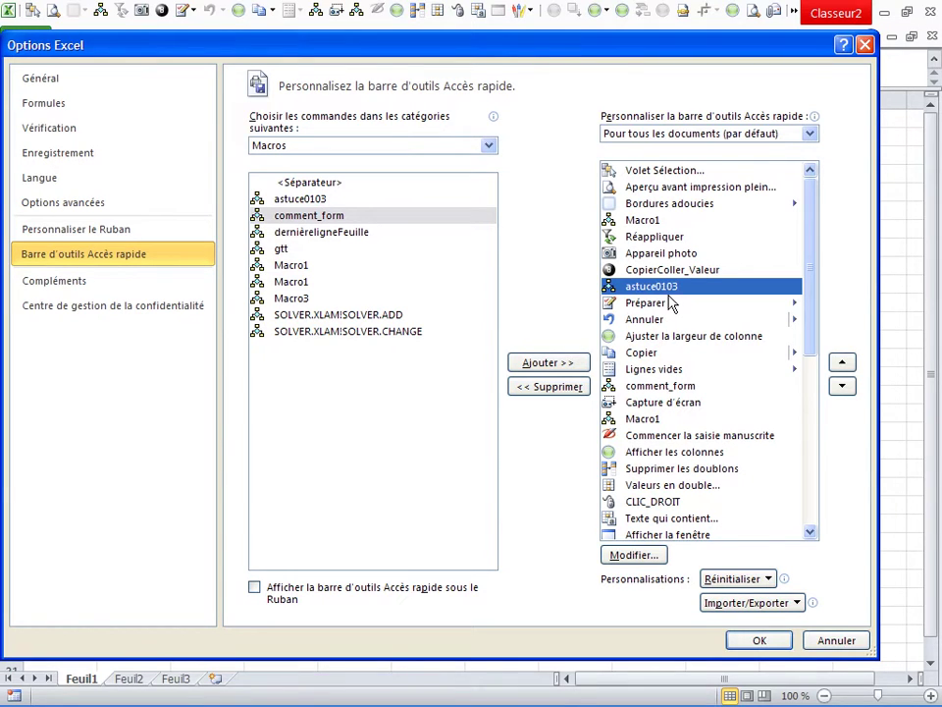
# Step: Assign the blue square symbol to the astuce0103 button and confirm Options Excel
pyautogui.click(618, 555)
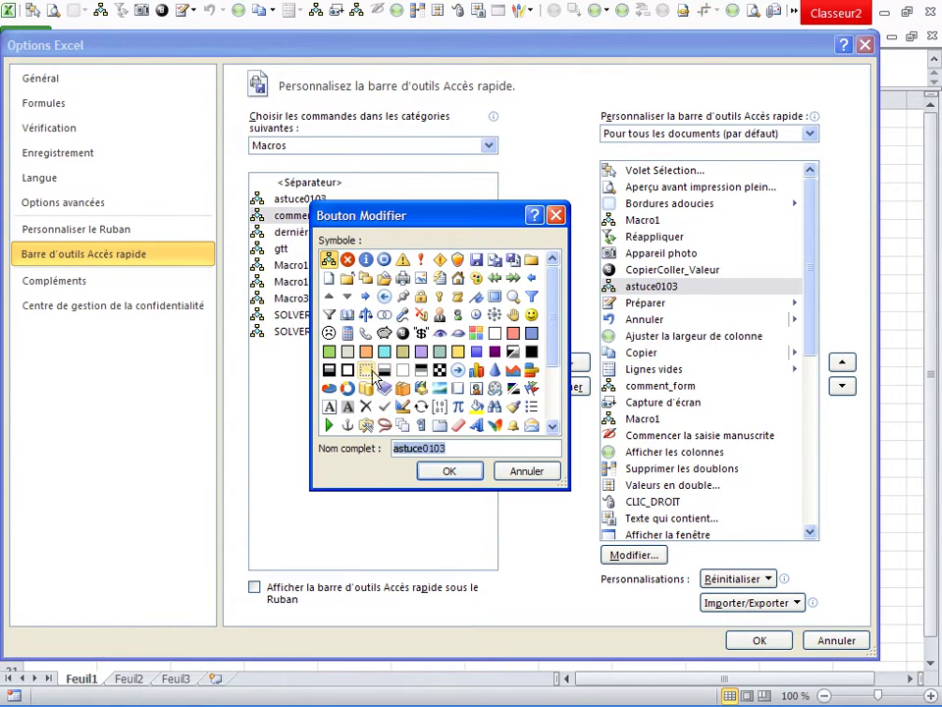
pyautogui.click(348, 258)
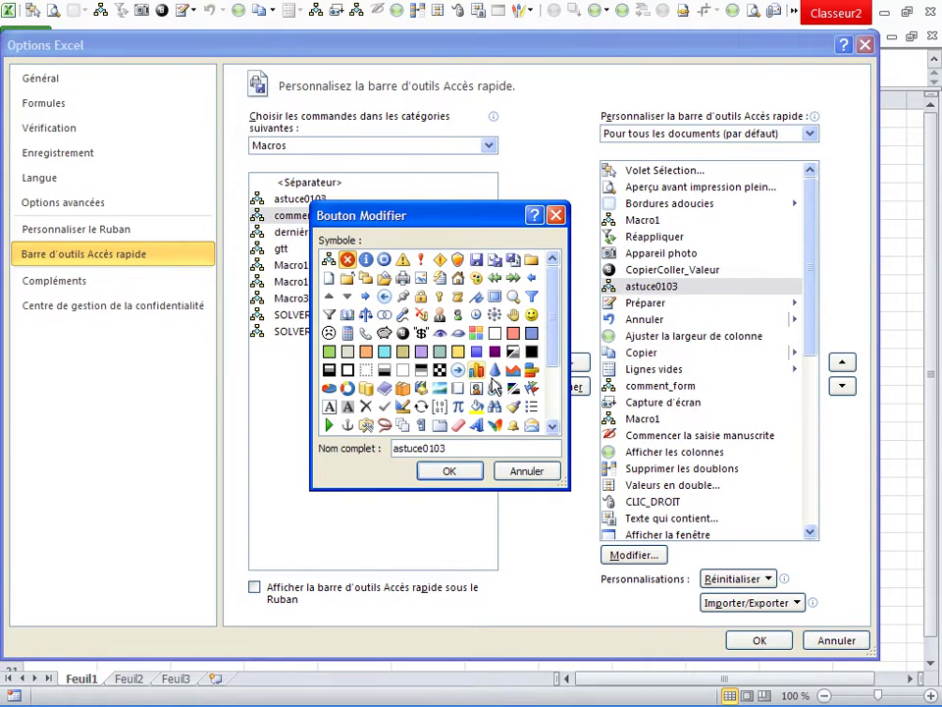
pyautogui.click(462, 475)
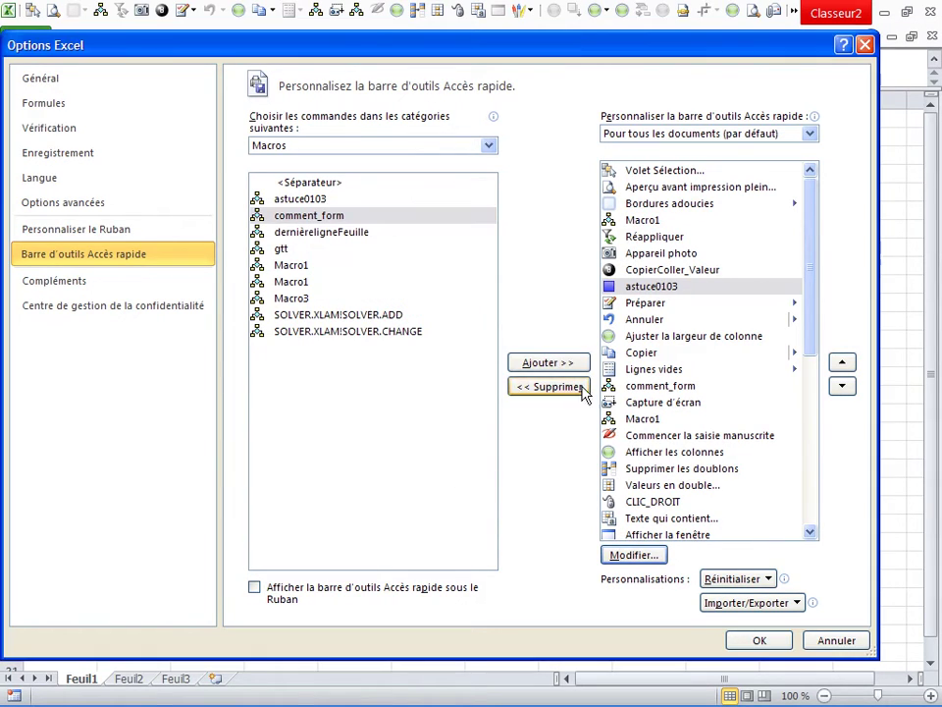
pyautogui.click(758, 640)
# Step: Fill D7:H19 on Feuil1 with 33 and apply the border macro to it
pyautogui.click(352, 304)
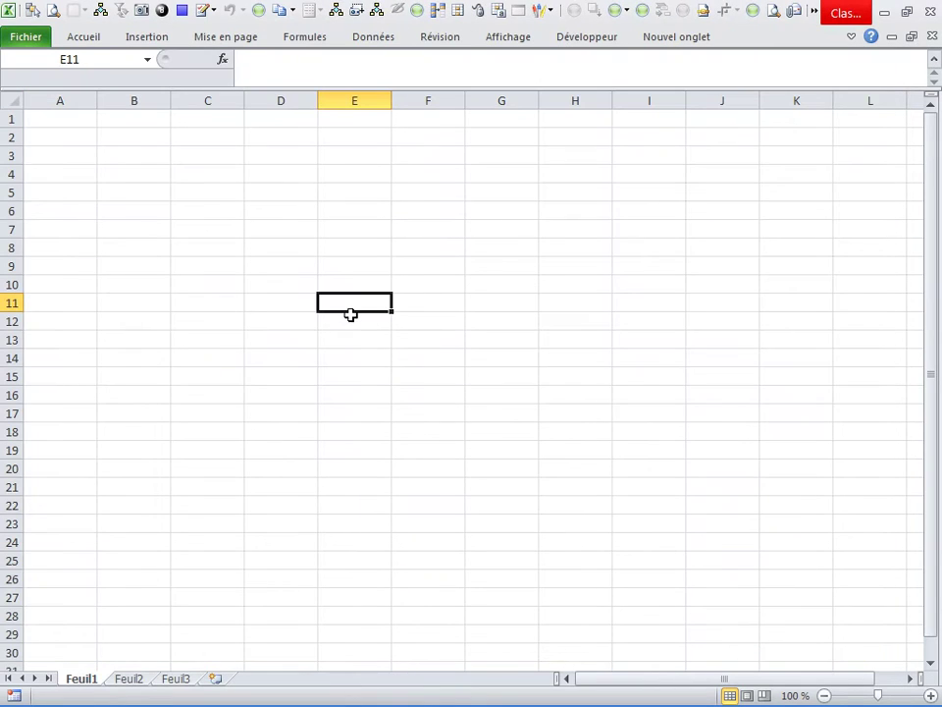
pyautogui.moveTo(311, 228); pyautogui.dragTo(547, 457)
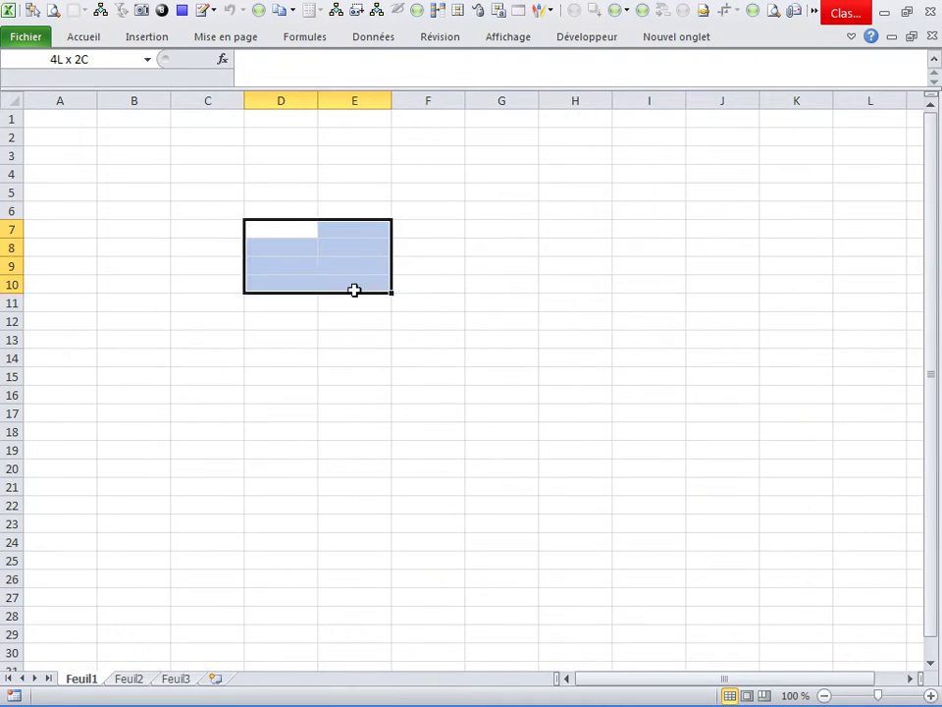
pyautogui.write('33')
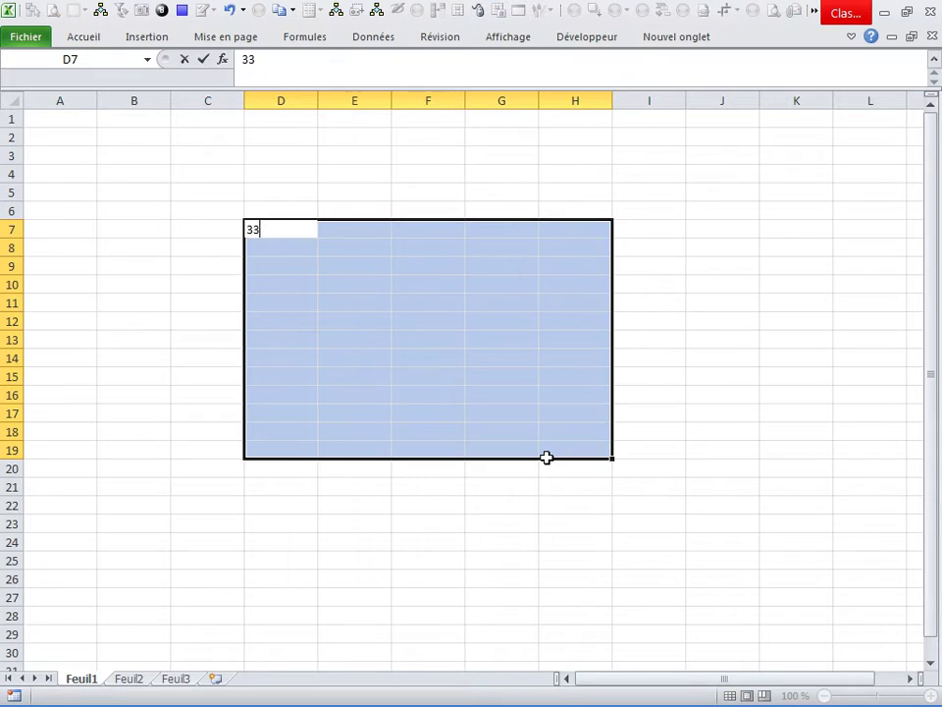
pyautogui.hotkey('ctrl', 'Return')
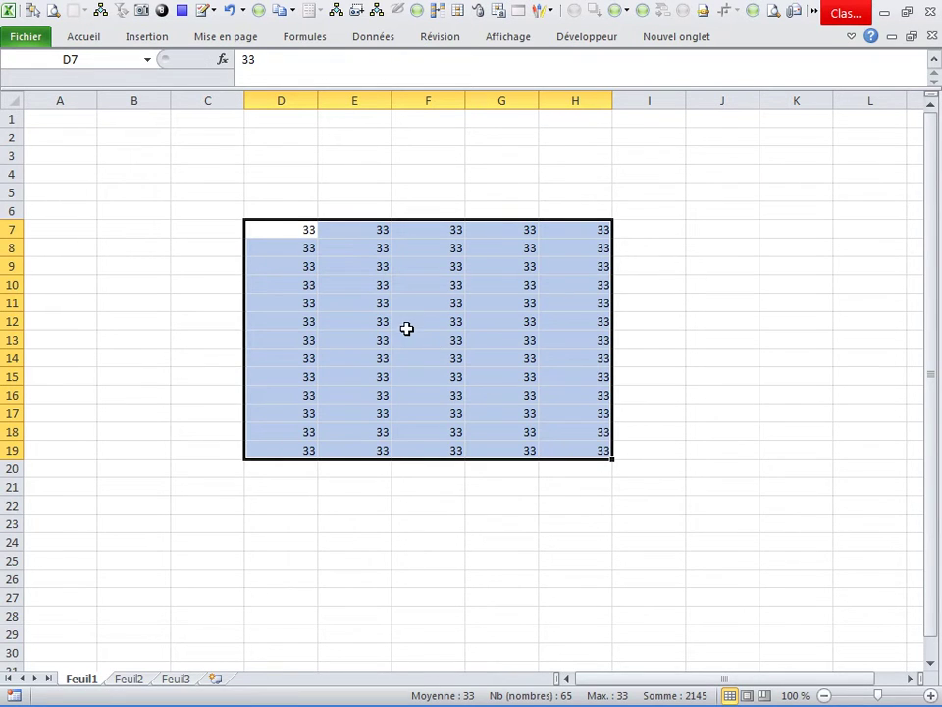
pyautogui.click(196, 14)
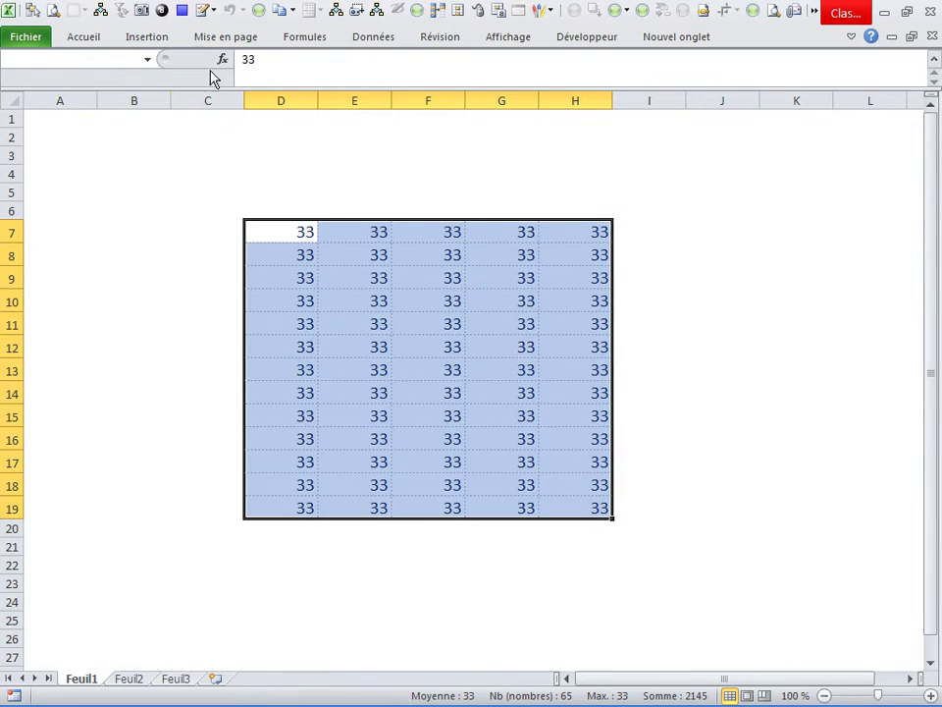
# Step: On Feuil3, fill A4:C13 with 66 and apply the border macro to it
pyautogui.click(187, 679)
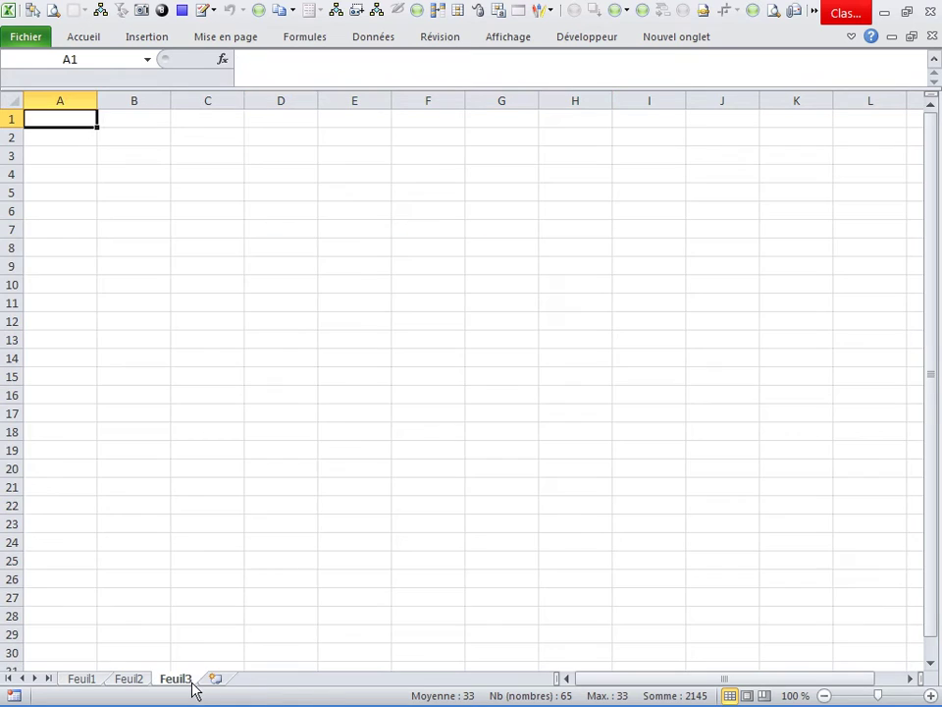
pyautogui.moveTo(52, 174); pyautogui.dragTo(204, 342)
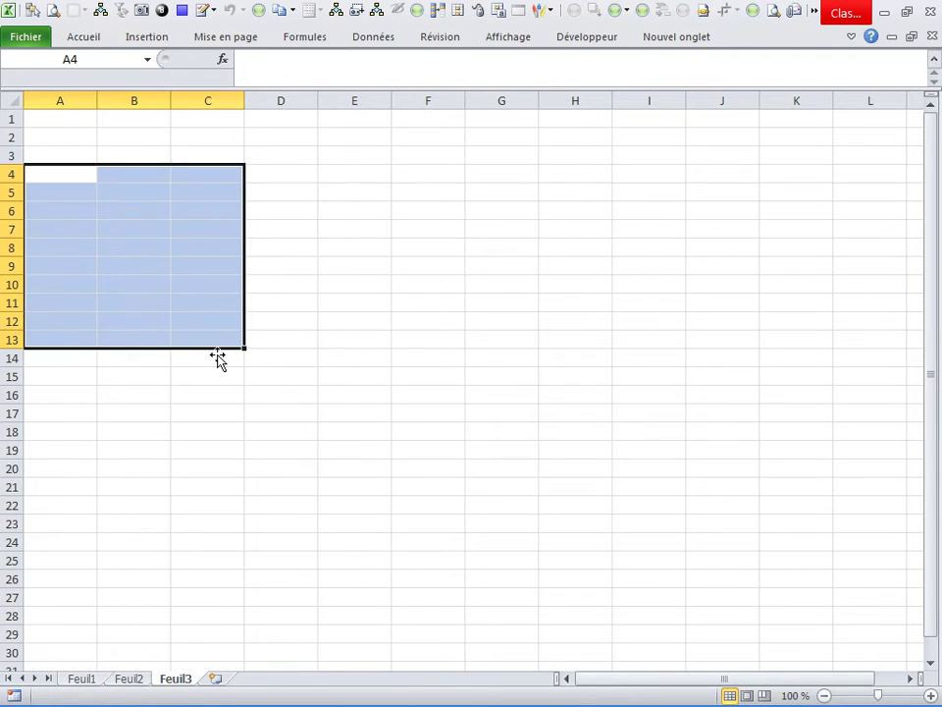
pyautogui.write('66')
pyautogui.hotkey('ctrl', 'Return')
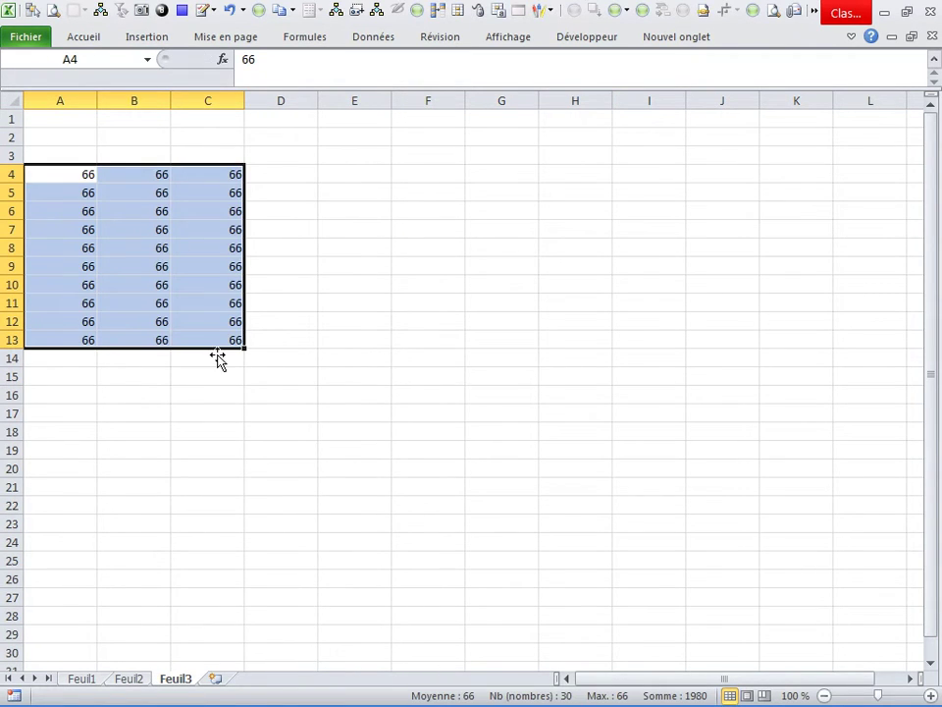
pyautogui.click(187, 15)
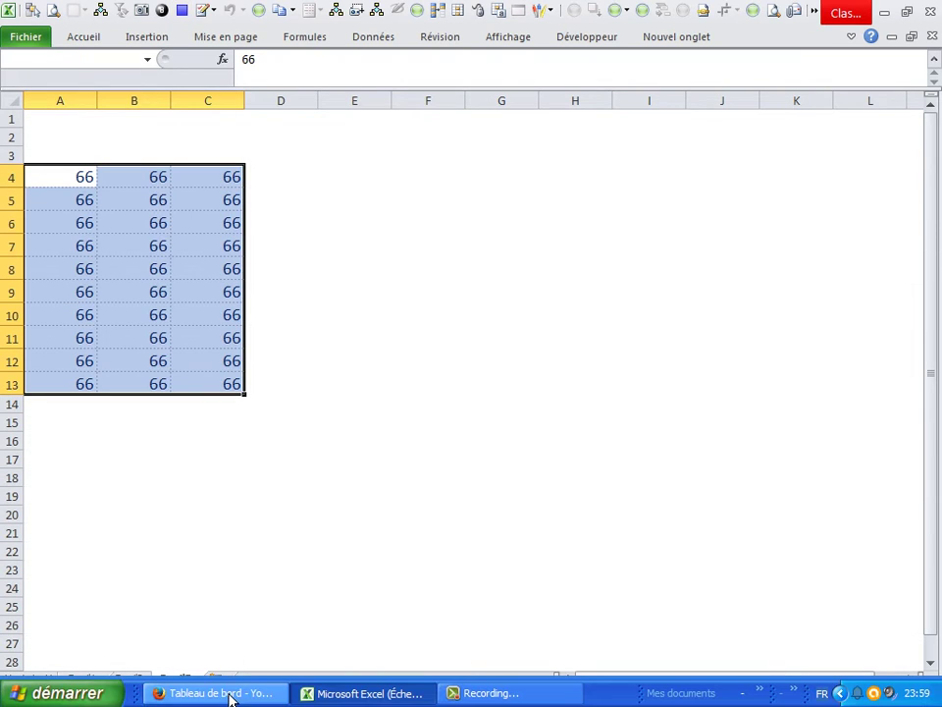
# Step: On a new sheet, apply the border macro to E16, then select E5:G8 and G14:H18
pyautogui.click(220, 680)
pyautogui.click(374, 395)
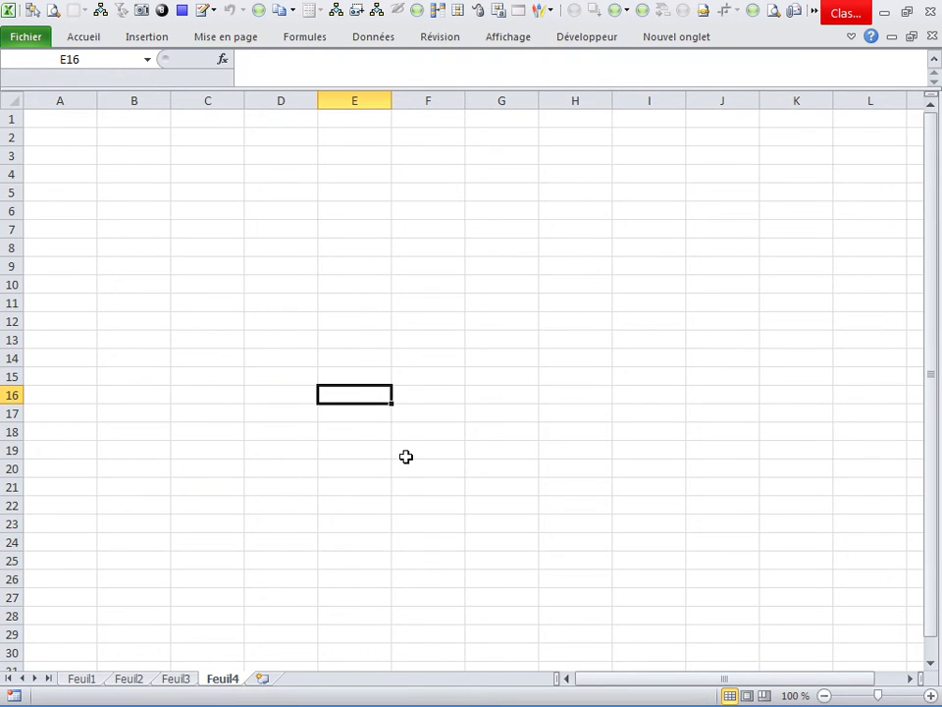
pyautogui.click(142, 9)
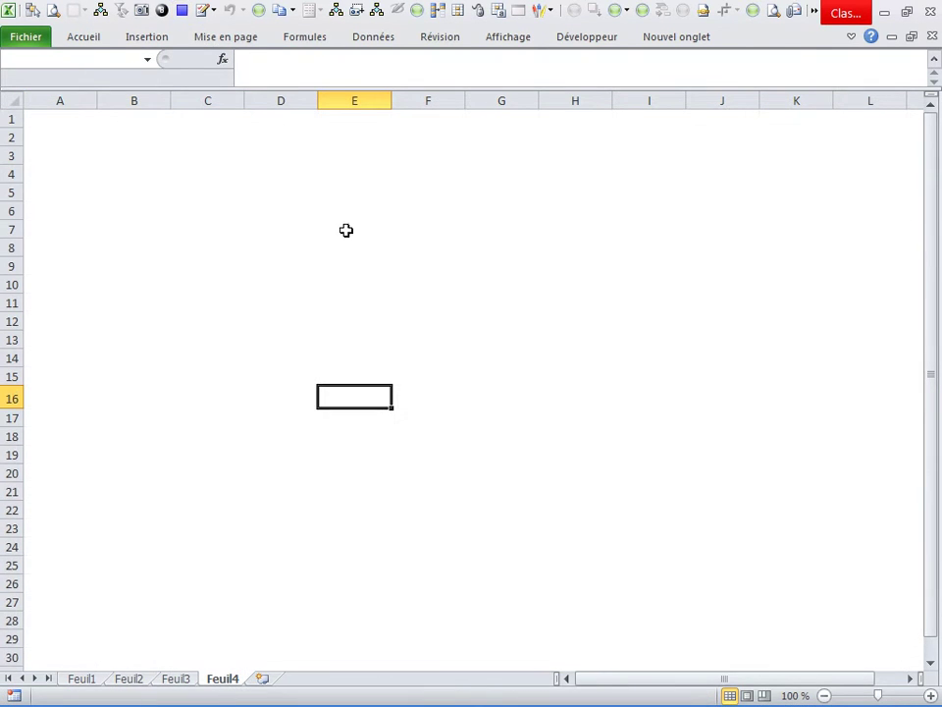
pyautogui.click(502, 344)
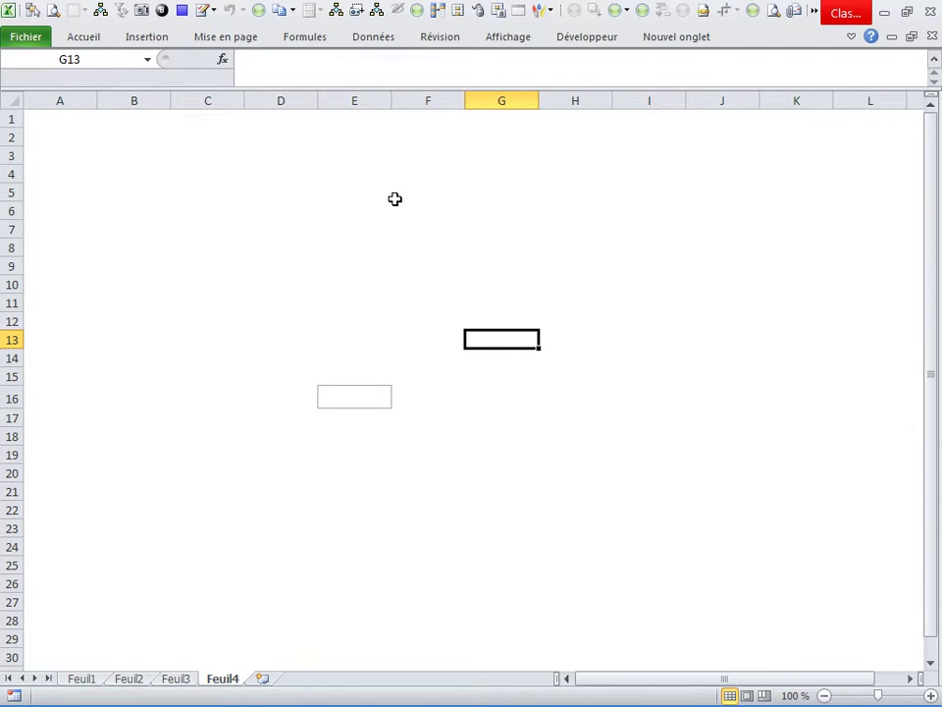
pyautogui.moveTo(363, 192); pyautogui.dragTo(510, 247)
pyautogui.keyDown('ctrl'); pyautogui.moveTo(510, 357); pyautogui.dragTo(579, 436); pyautogui.keyUp('ctrl')
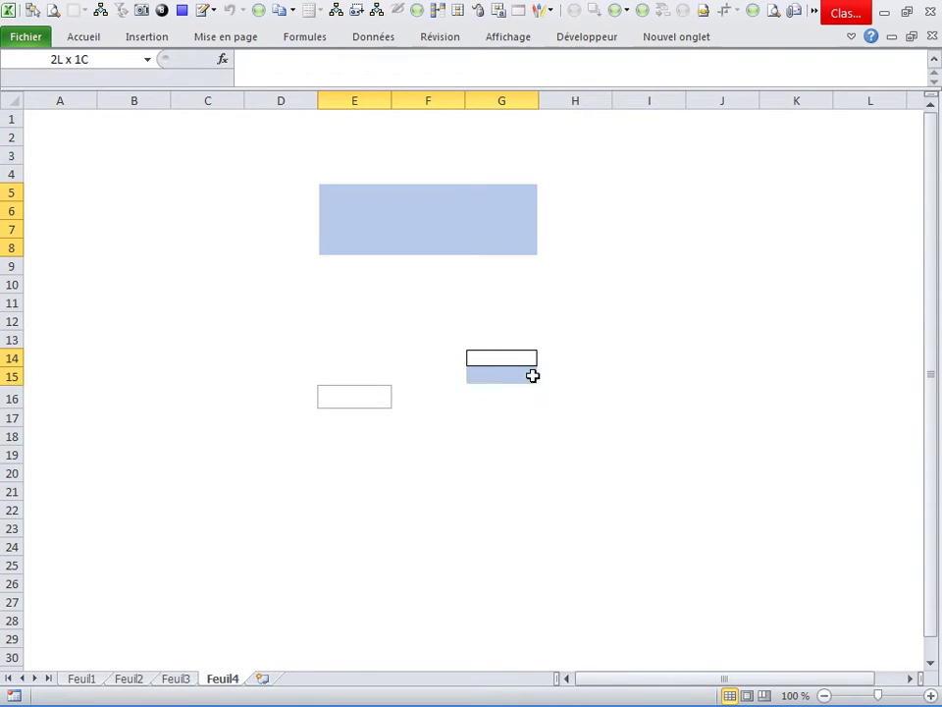
# Step: On another new sheet, border D12:E17 and G15:I20 together with the macro
pyautogui.click(263, 678)
pyautogui.moveTo(292, 324); pyautogui.dragTo(378, 414)
pyautogui.keyDown('ctrl'); pyautogui.moveTo(501, 392); pyautogui.dragTo(639, 480); pyautogui.keyUp('ctrl')
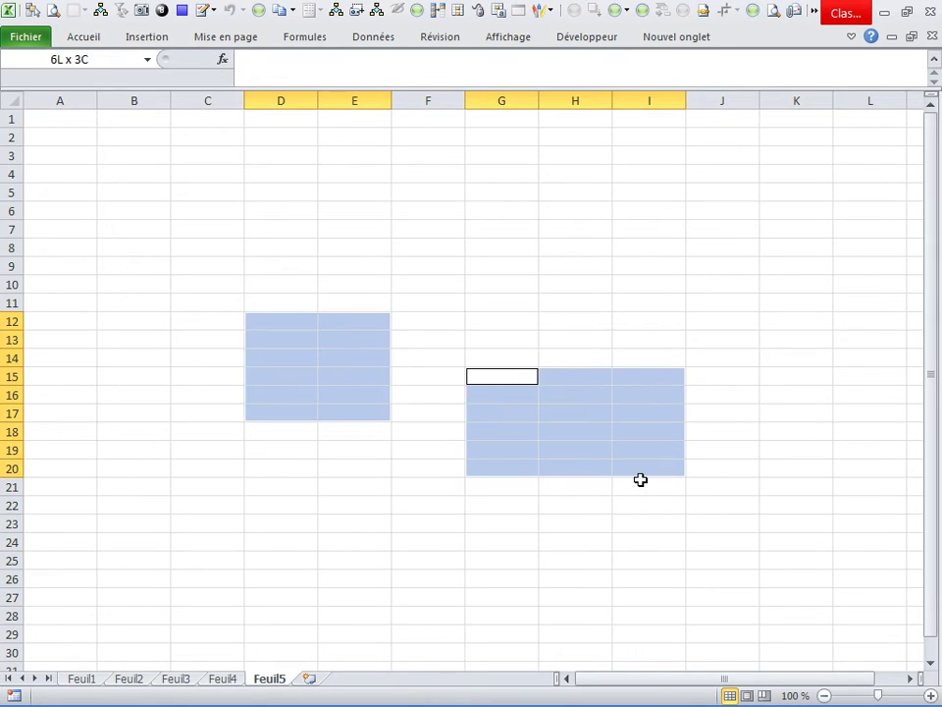
pyautogui.click(201, 12)
pyautogui.click(507, 271)
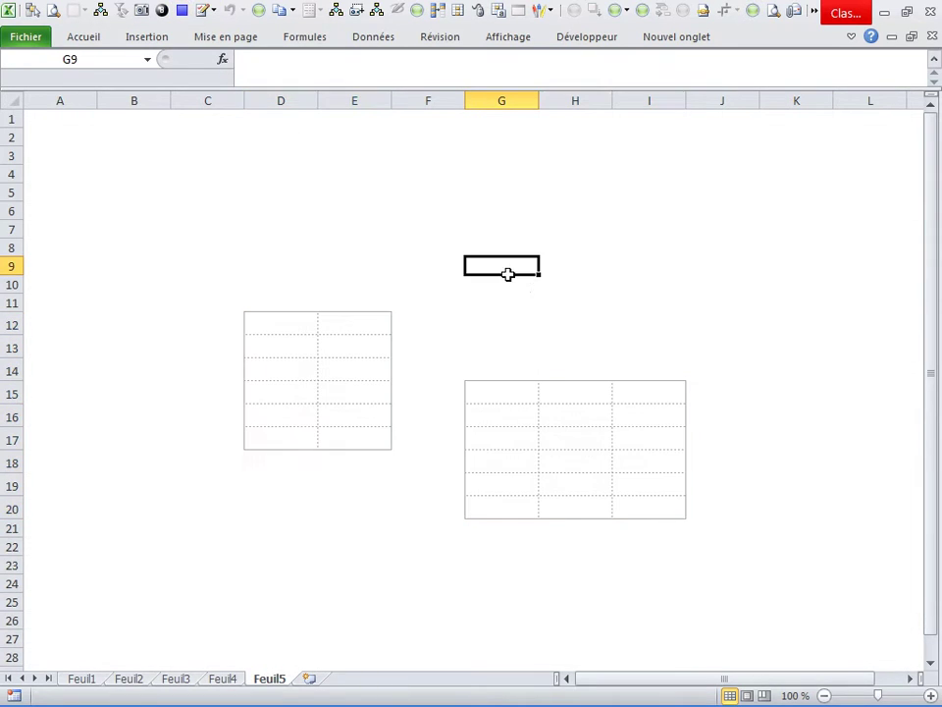
# Step: On a sixth sheet, border scattered cells A1, B6, D14, E20, G16, G9 and I10 at once
pyautogui.click(309, 678)
pyautogui.keyDown('ctrl'); pyautogui.click(134, 210); pyautogui.keyUp('ctrl')
pyautogui.keyDown('ctrl'); pyautogui.click(251, 364); pyautogui.keyUp('ctrl')
pyautogui.keyDown('ctrl'); pyautogui.click(349, 468); pyautogui.keyUp('ctrl')
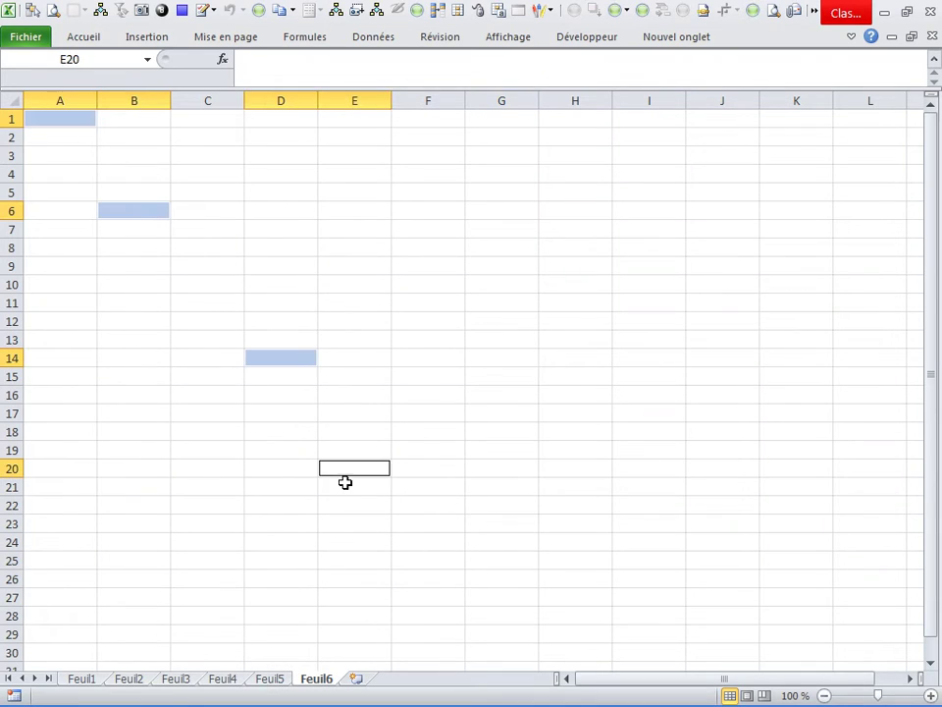
pyautogui.keyDown('ctrl'); pyautogui.click(502, 395); pyautogui.keyUp('ctrl')
pyautogui.keyDown('ctrl'); pyautogui.click(525, 266); pyautogui.keyUp('ctrl')
pyautogui.keyDown('ctrl'); pyautogui.click(648, 284); pyautogui.keyUp('ctrl')
pyautogui.click(199, 14)
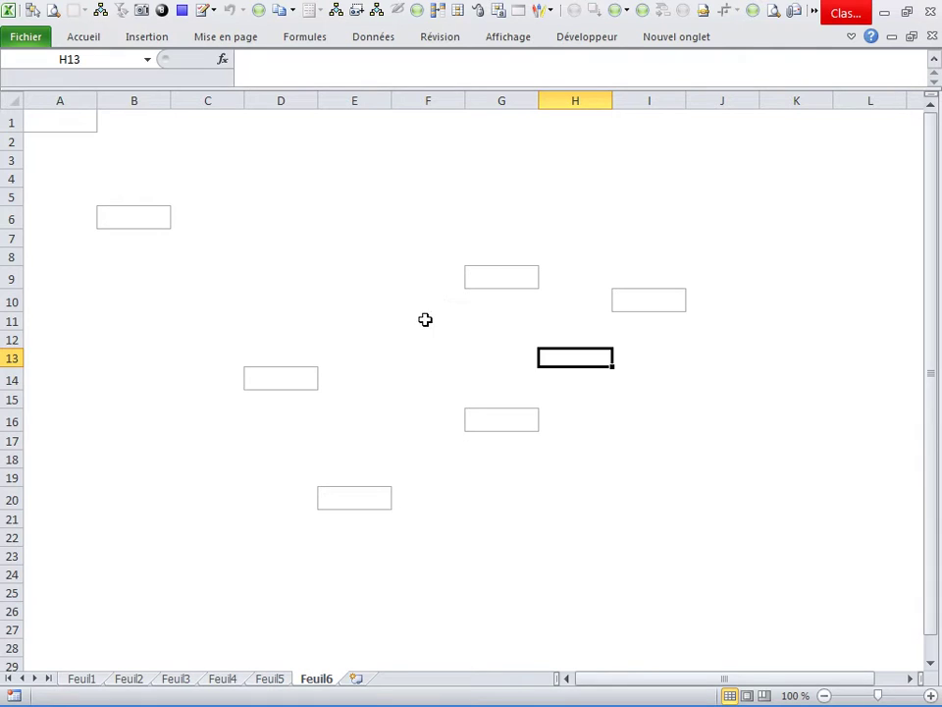
# Step: In a new blank workbook, apply the border macro to D7:F14
pyautogui.hotkey('ctrl', 'n')
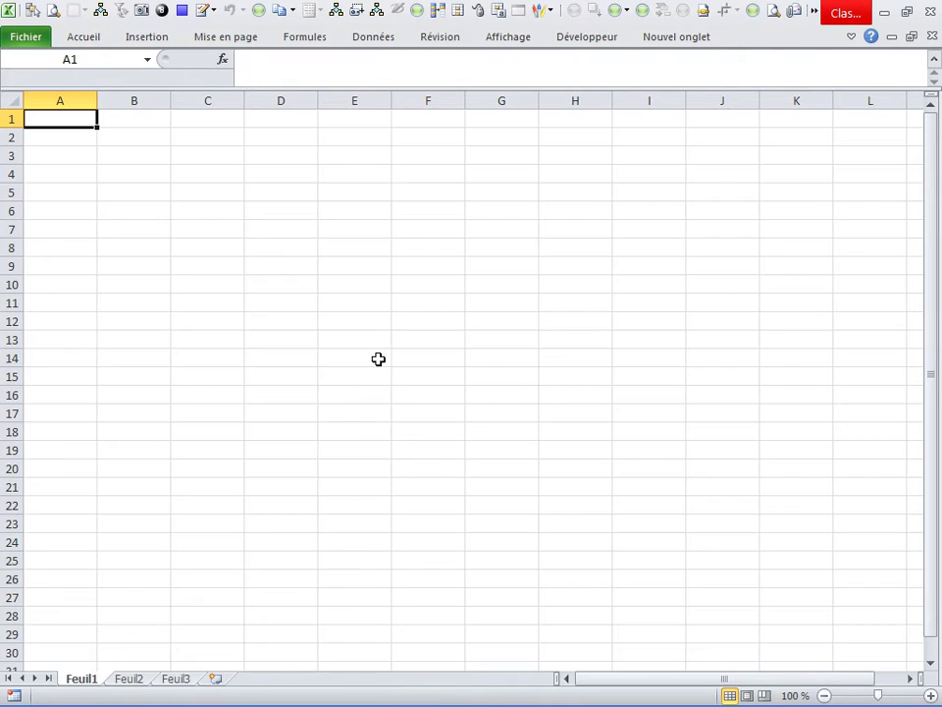
pyautogui.click(304, 234)
pyautogui.moveTo(303, 234); pyautogui.dragTo(422, 359)
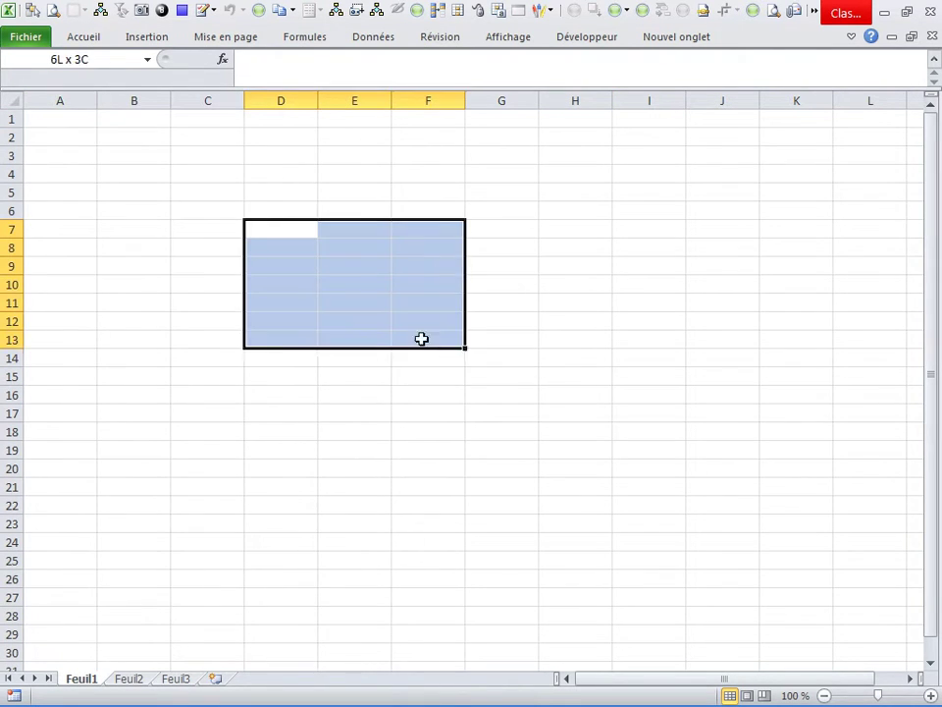
pyautogui.click(182, 11)
# Step: Close both test workbooks without saving them
pyautogui.click(556, 323)
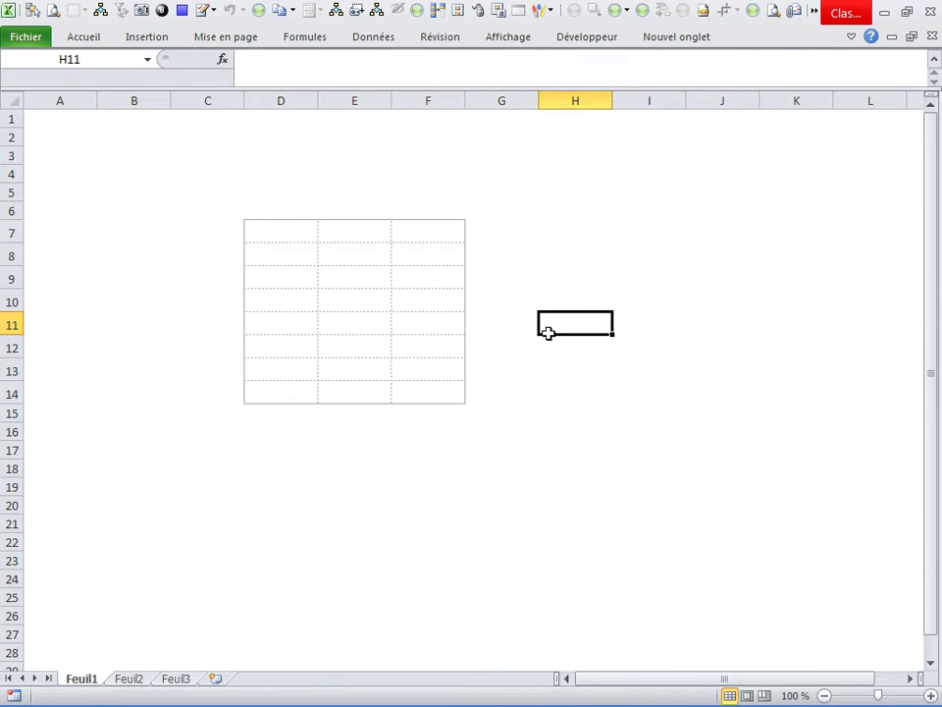
pyautogui.hotkey('ctrl', 'w')
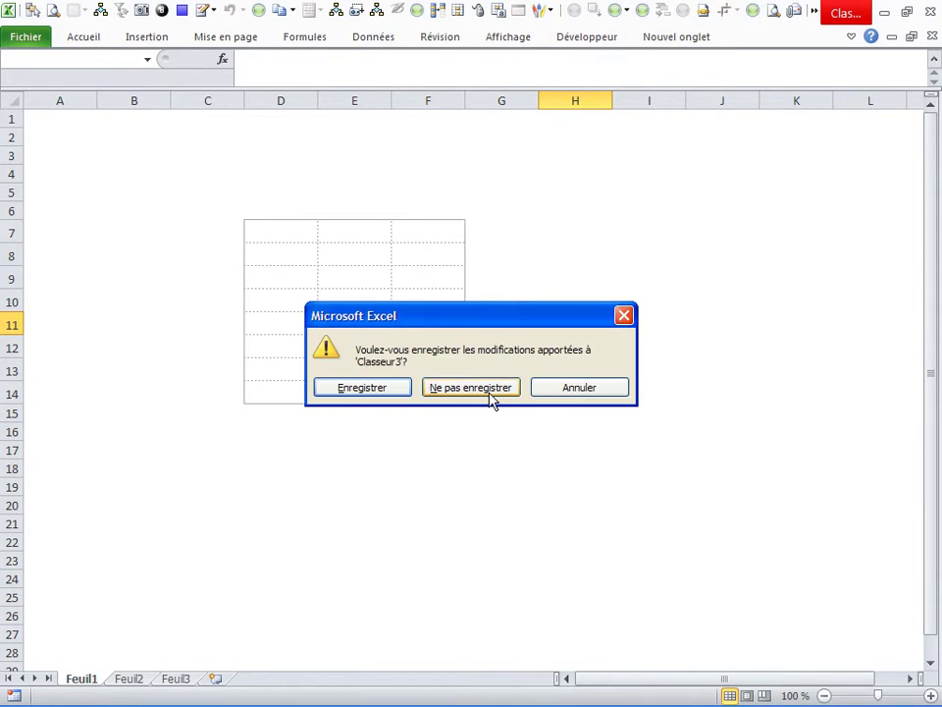
pyautogui.click(488, 394)
pyautogui.hotkey('ctrl', 'w')
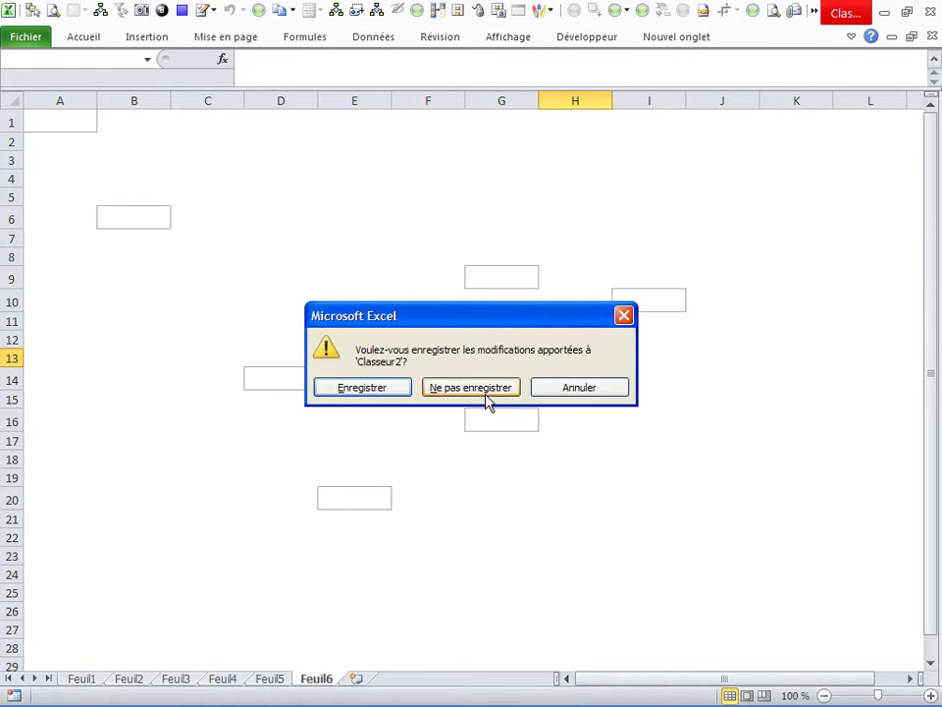
pyautogui.click(486, 395)
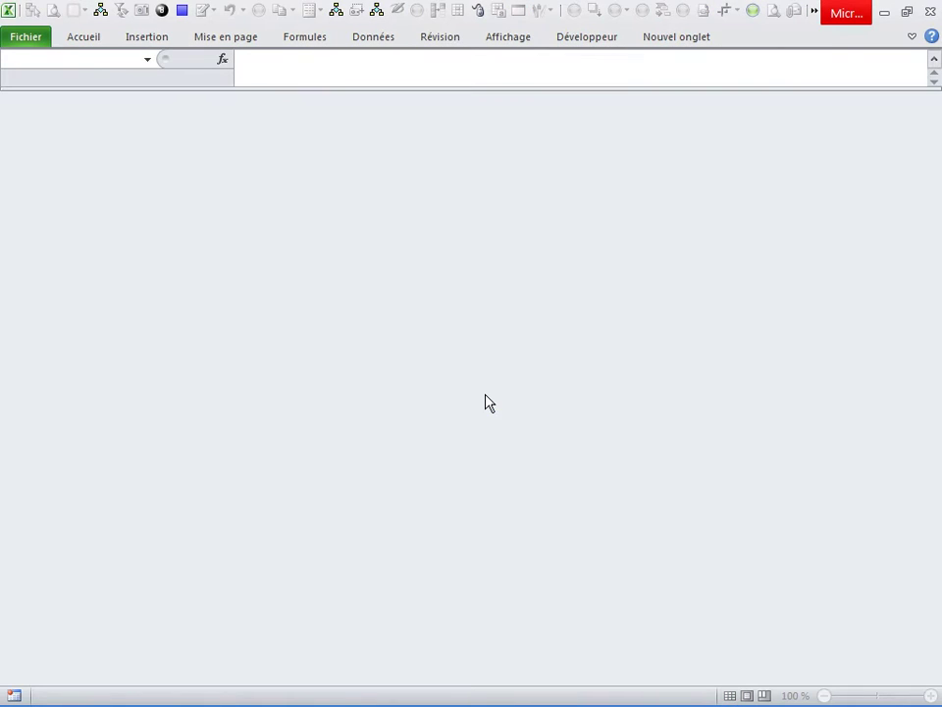
# Step: Run the border macro with no workbook open and end the runtime error 91
pyautogui.click(182, 11)
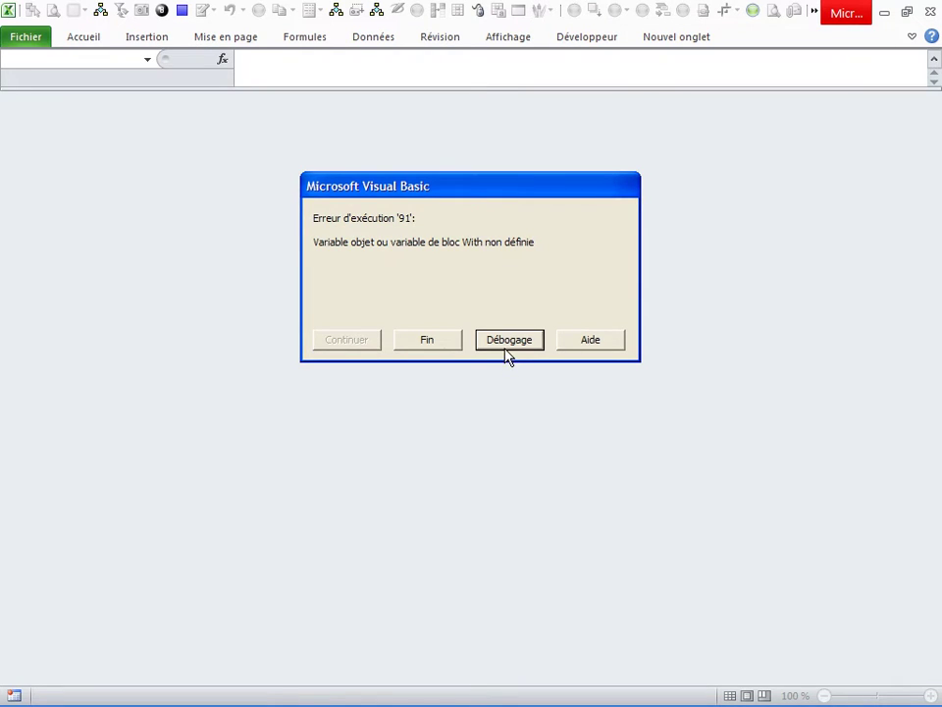
pyautogui.click(437, 345)
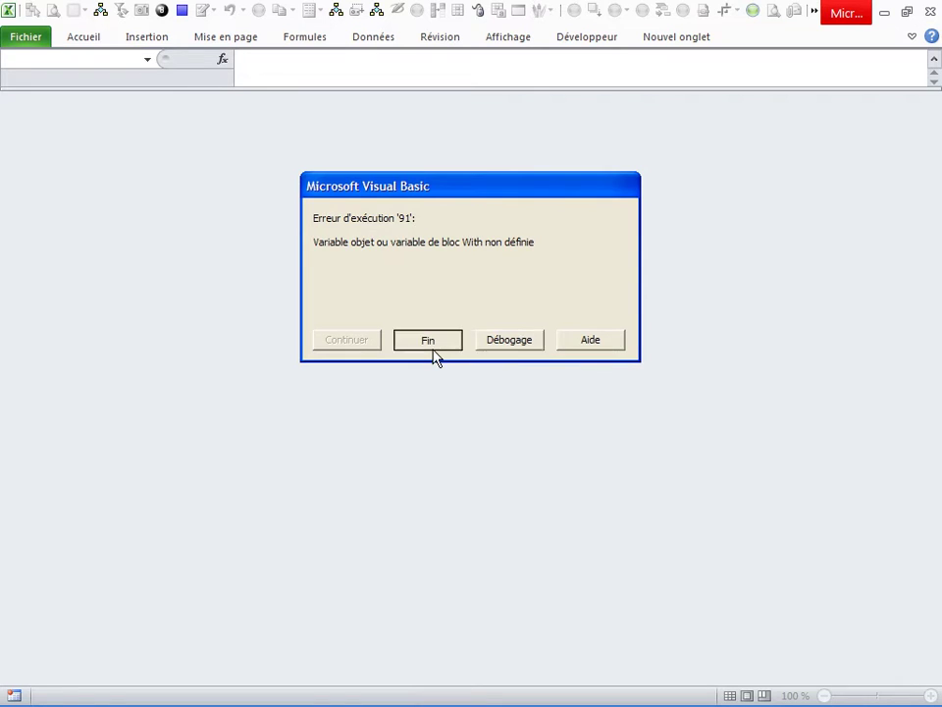
pyautogui.click(577, 39)
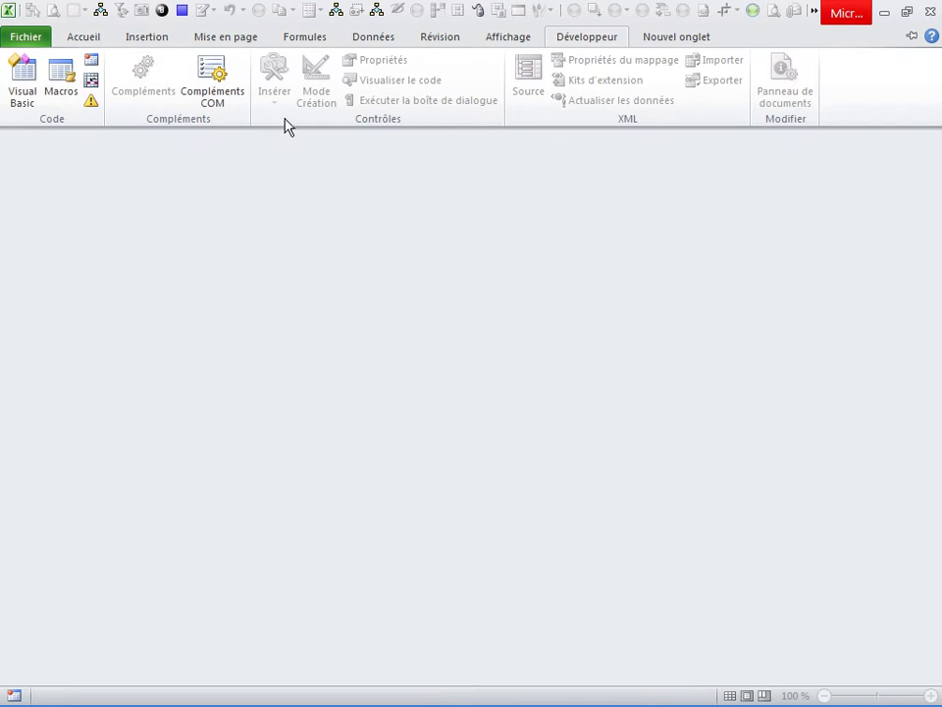
# Step: Select G11, then open the Développeur Macros list and close it without running anything
pyautogui.click(274, 274)
pyautogui.click(502, 303)
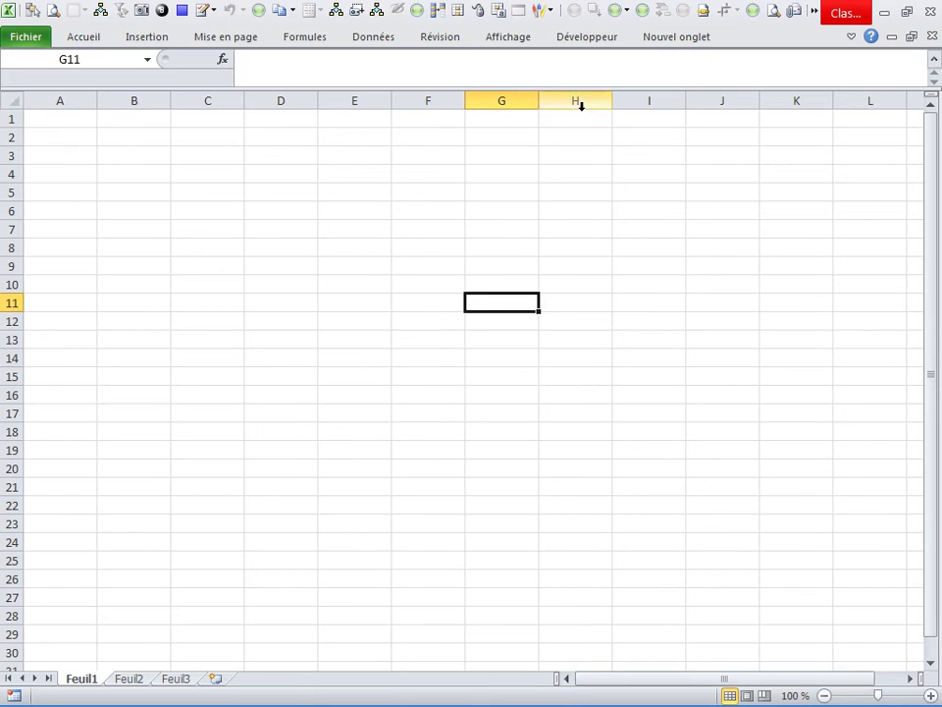
pyautogui.click(579, 40)
pyautogui.click(61, 86)
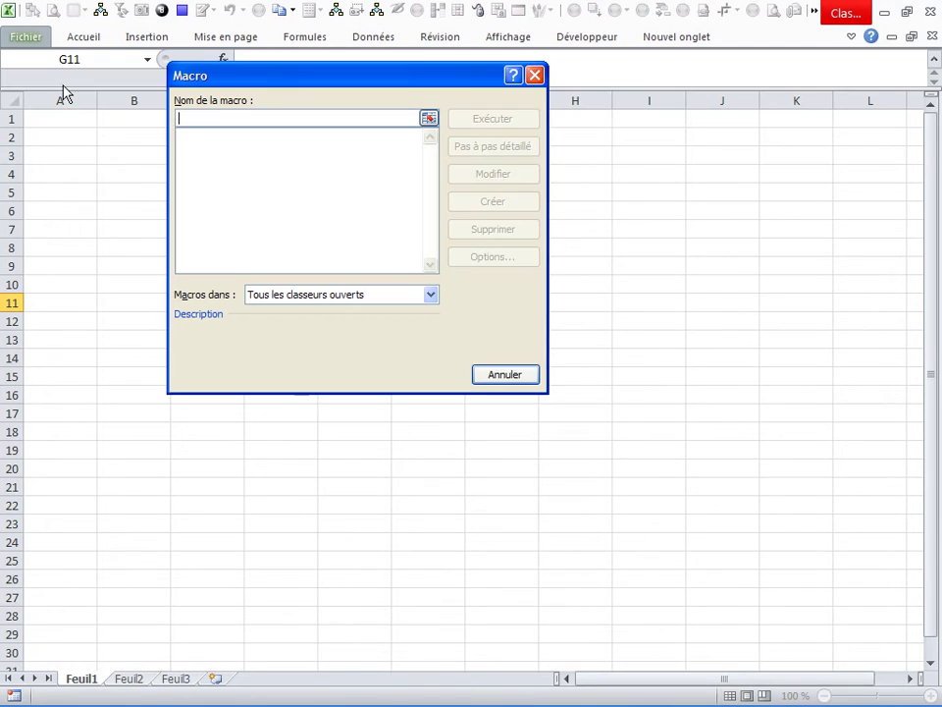
pyautogui.click(506, 379)
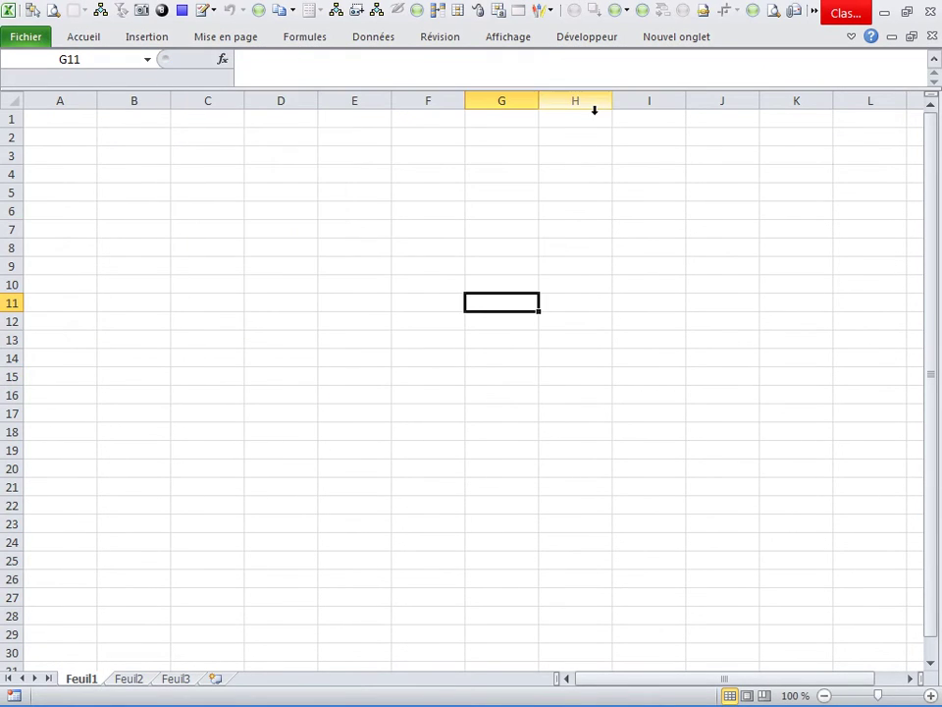
# Step: Start recording a new macro named astuce02
pyautogui.click(586, 37)
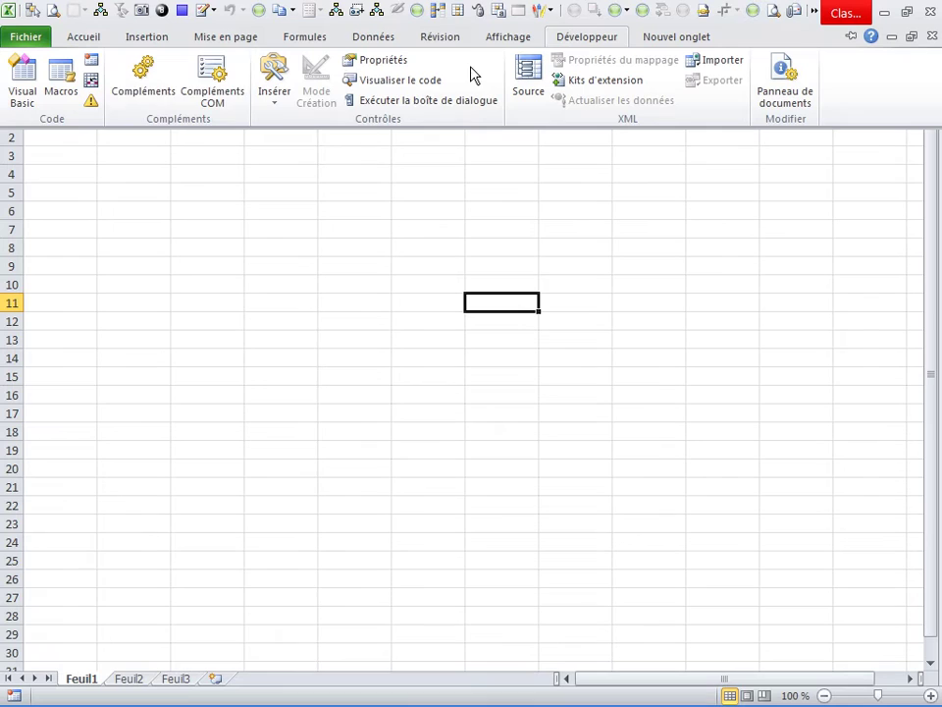
pyautogui.click(102, 70)
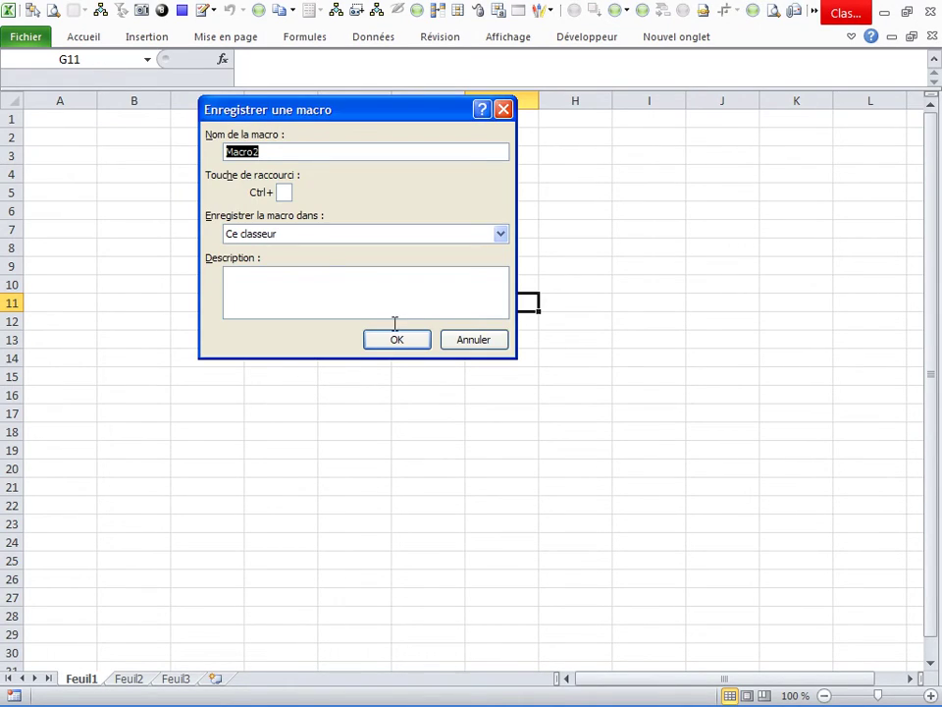
pyautogui.write('as')
pyautogui.write('tuce0')
pyautogui.click(397, 349)
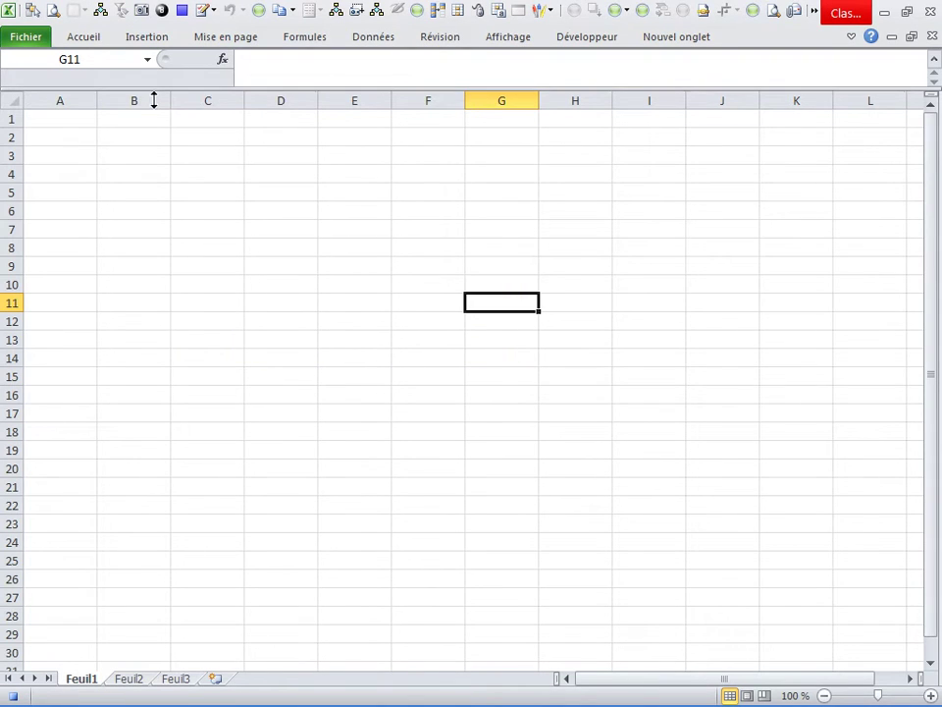
# Step: In Format de cellule for G11, add grey dashed top, bottom and right borders
pyautogui.rightClick(516, 309)
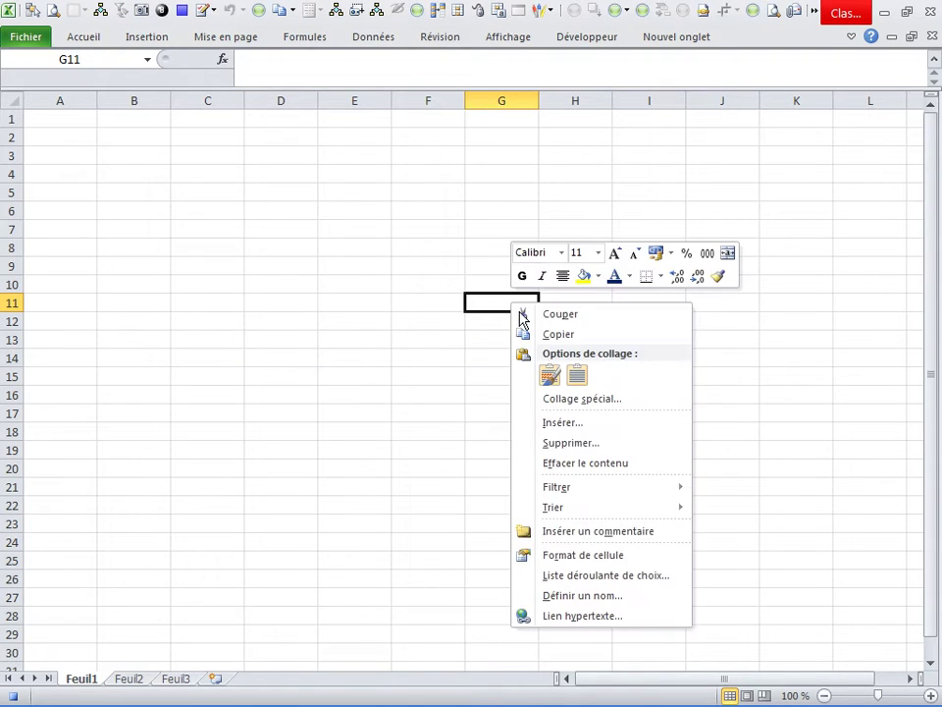
pyautogui.click(581, 555)
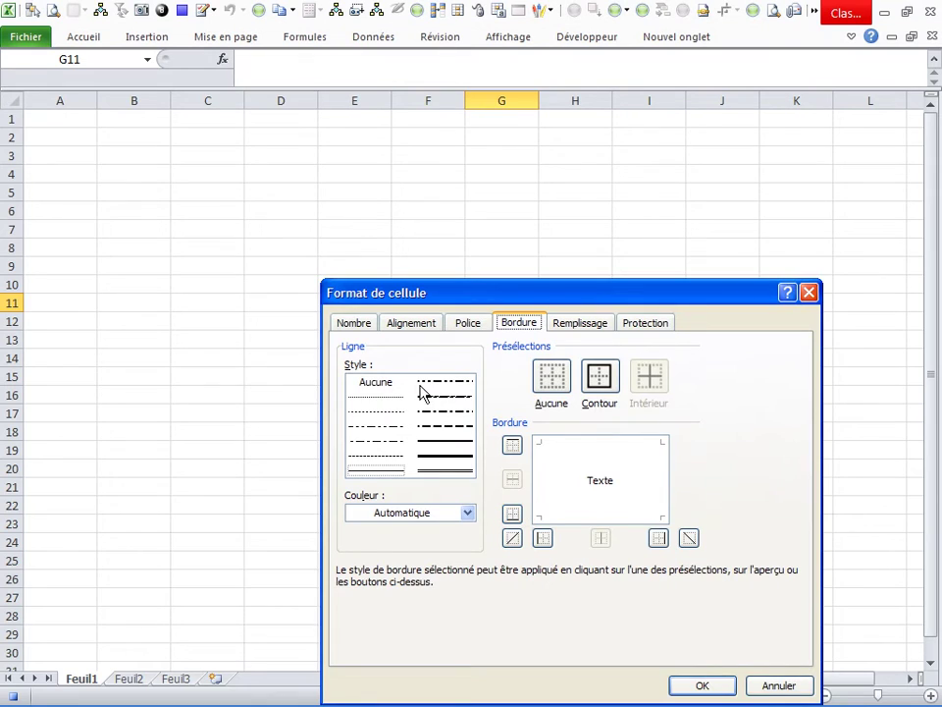
pyautogui.click(469, 513)
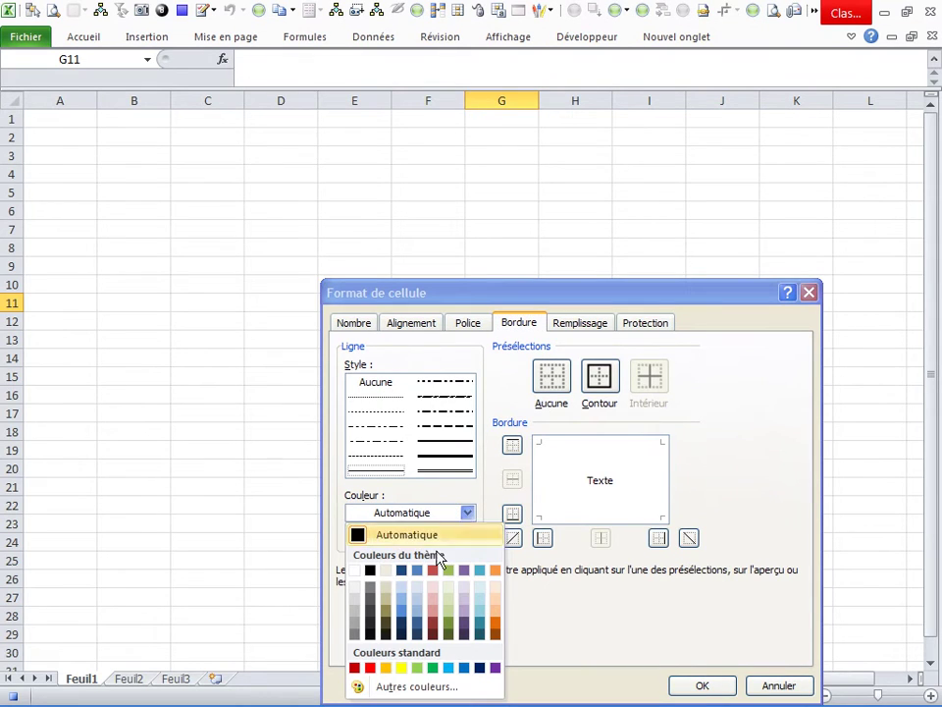
pyautogui.click(367, 634)
pyautogui.click(376, 454)
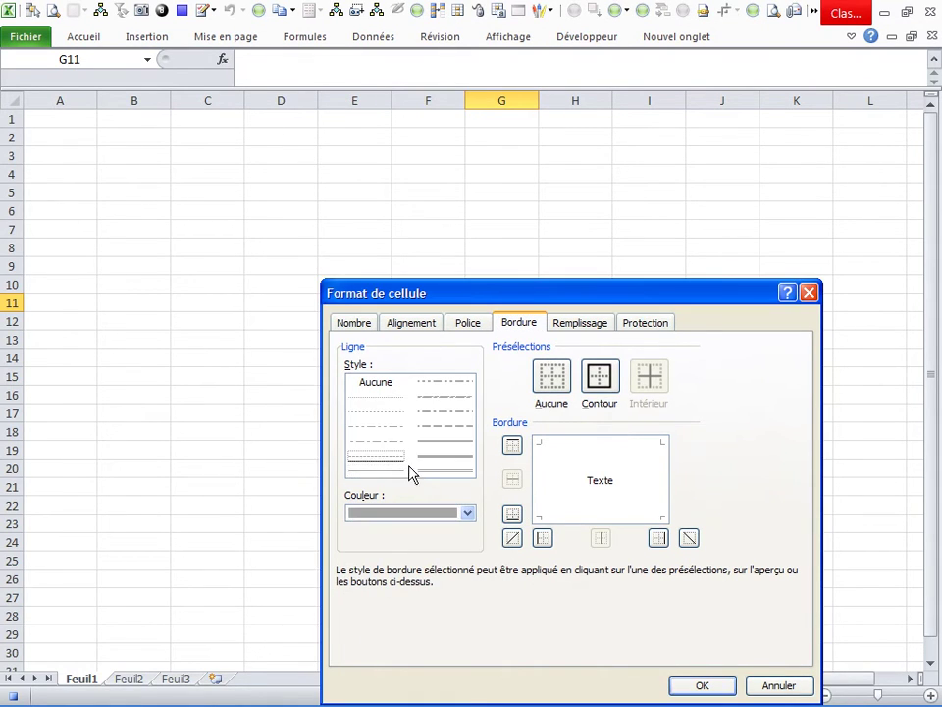
pyautogui.click(554, 465)
pyautogui.click(553, 499)
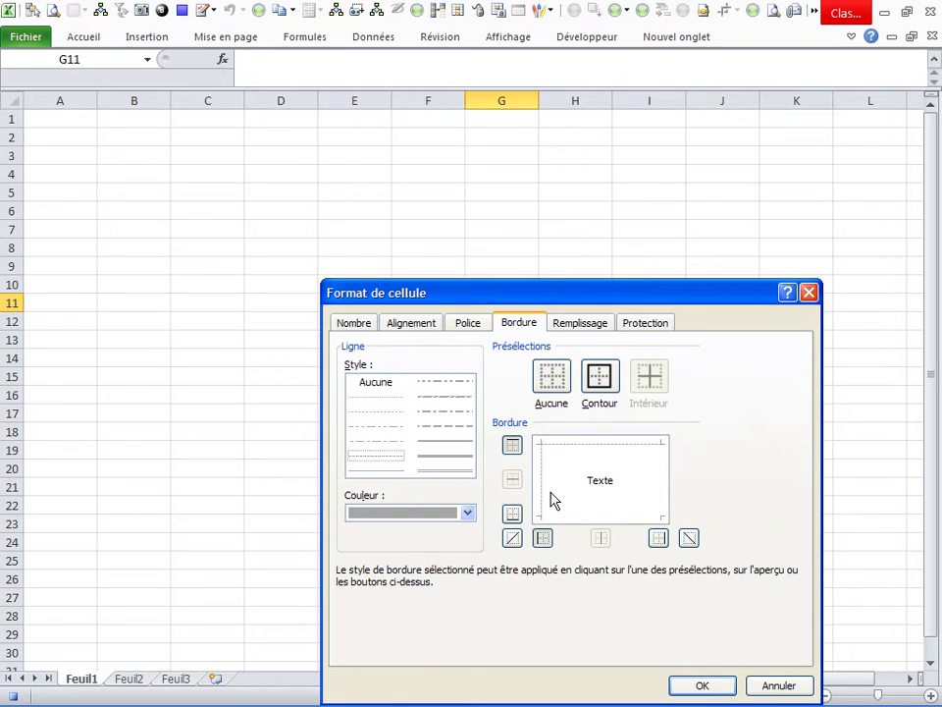
pyautogui.click(663, 499)
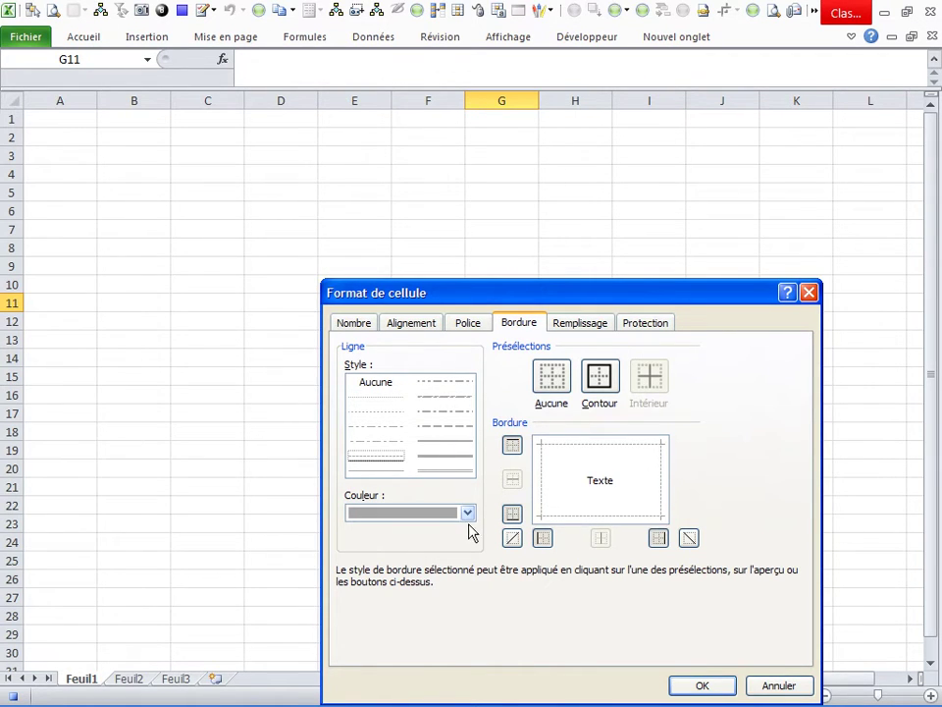
# Step: Switch the border colour to red and redraw the top and bottom borders
pyautogui.click(469, 514)
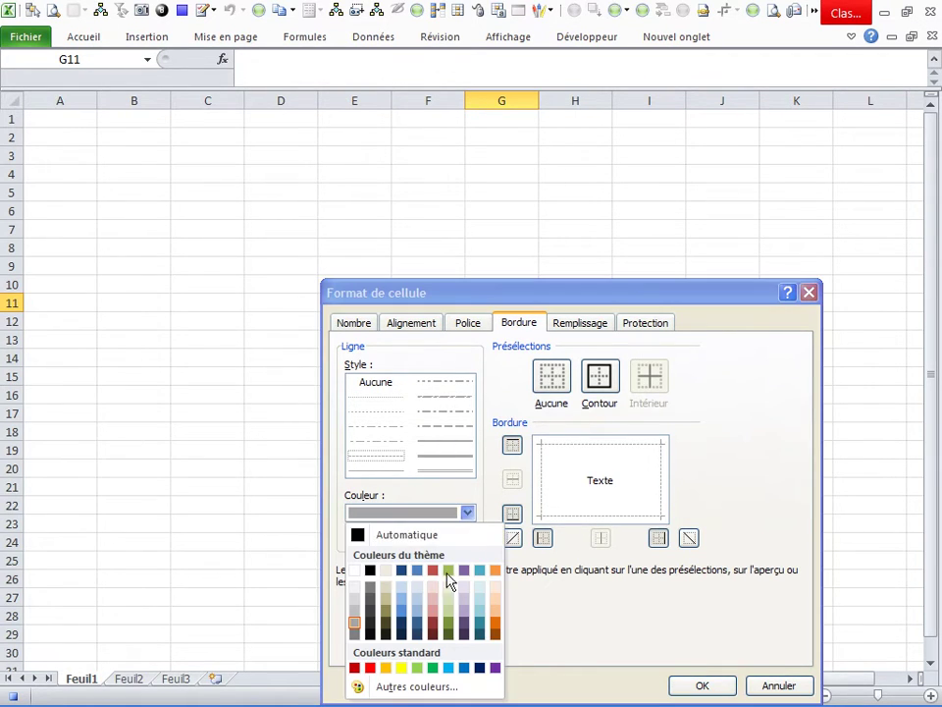
pyautogui.click(370, 667)
pyautogui.click(567, 500)
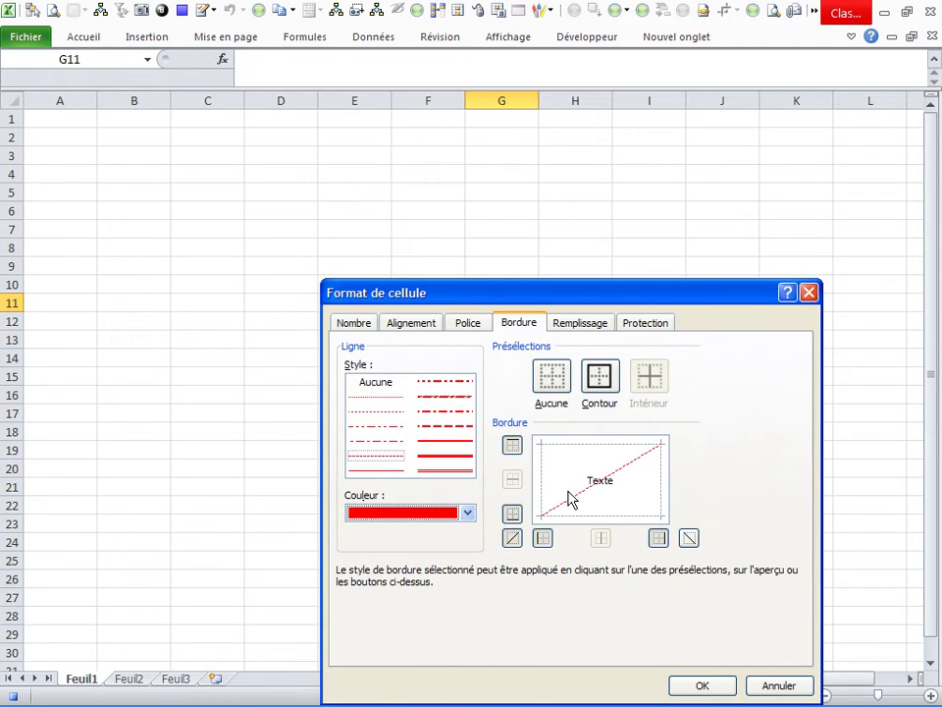
pyautogui.click(640, 485)
pyautogui.click(621, 464)
pyautogui.click(627, 523)
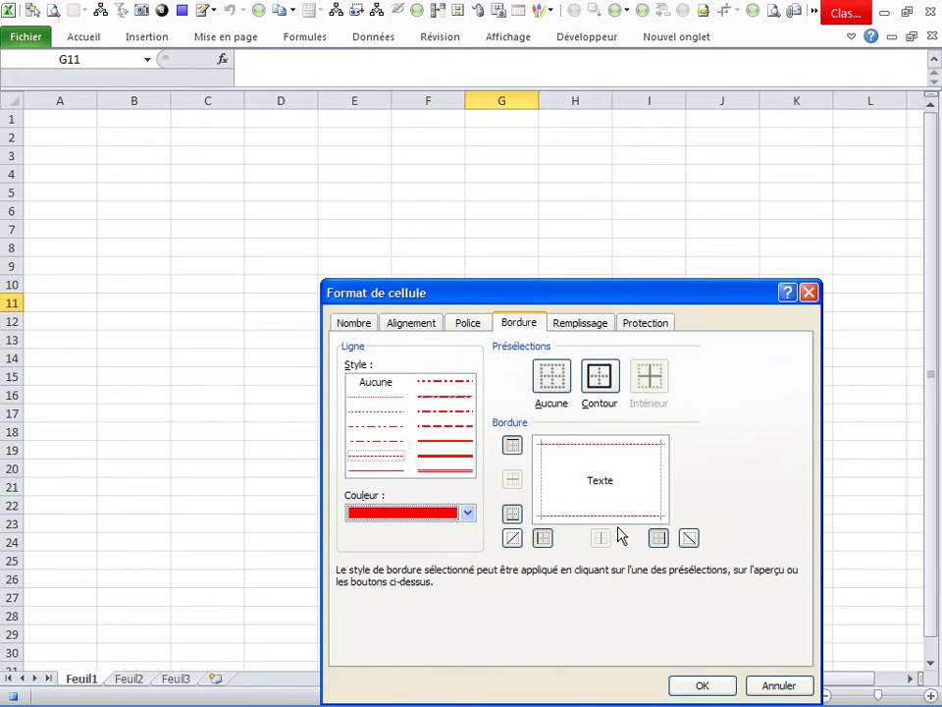
# Step: Switch to dark navy, add double left and right borders, and confirm
pyautogui.click(468, 511)
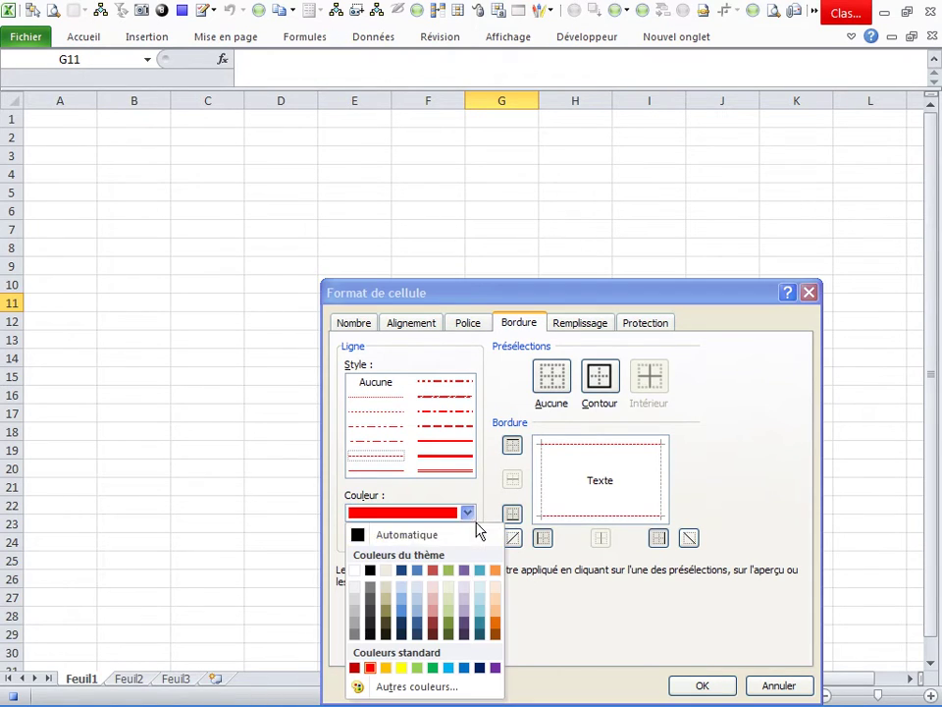
pyautogui.click(479, 667)
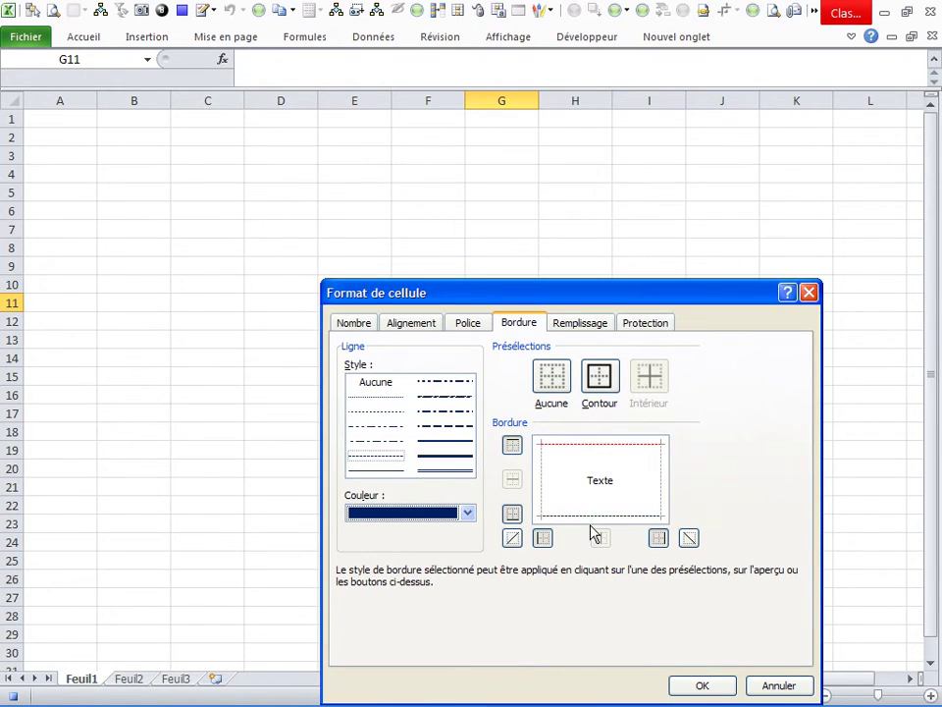
pyautogui.click(444, 471)
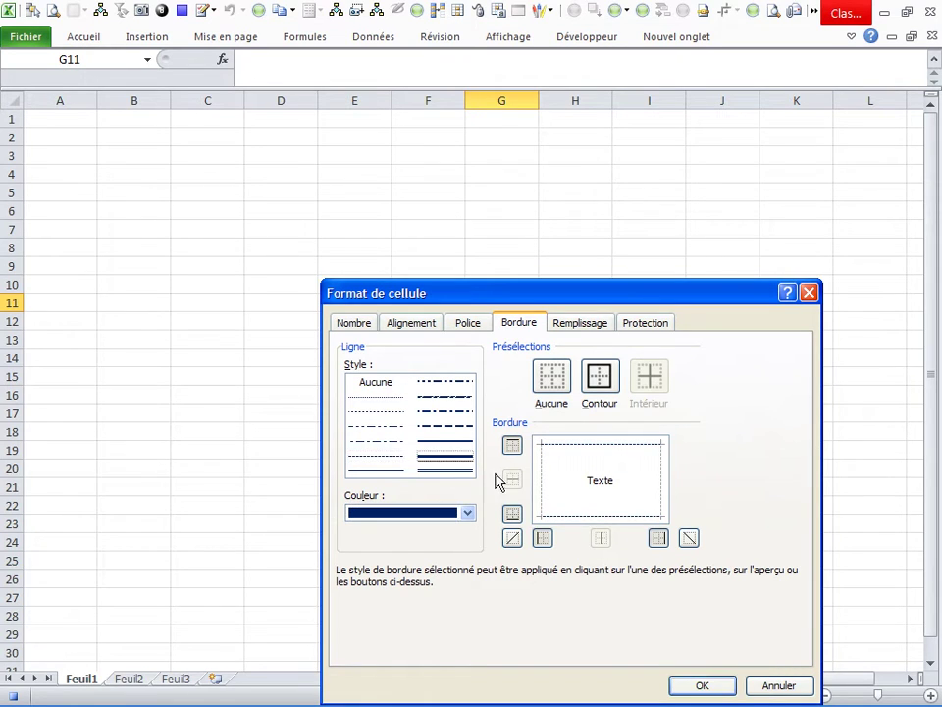
pyautogui.click(541, 491)
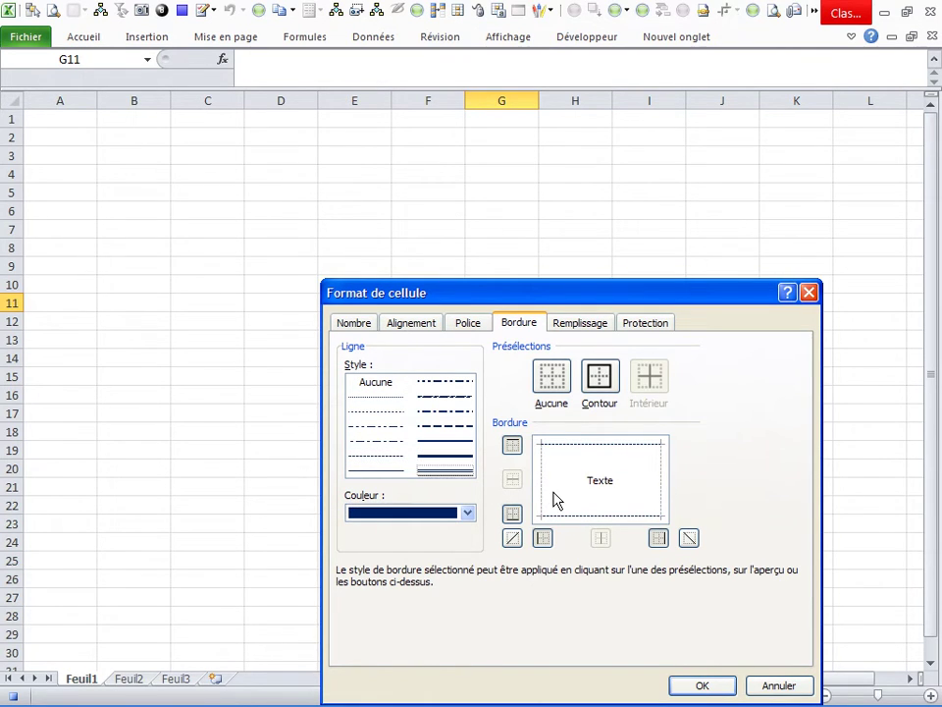
pyautogui.click(664, 500)
pyautogui.click(694, 687)
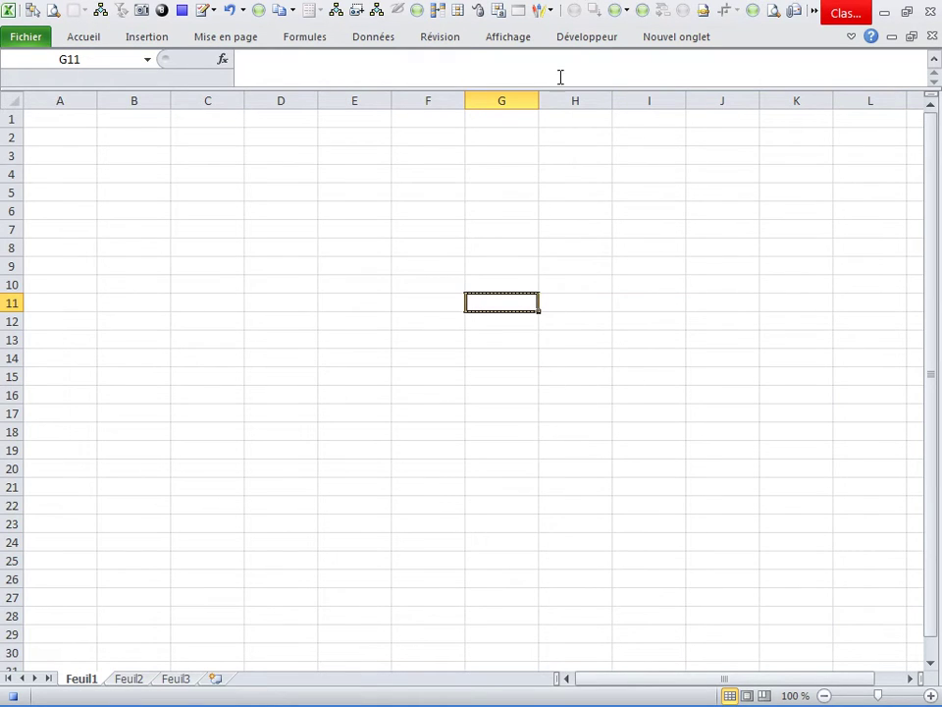
# Step: Open the astuce02 macro code in the VBA editor
pyautogui.click(586, 37)
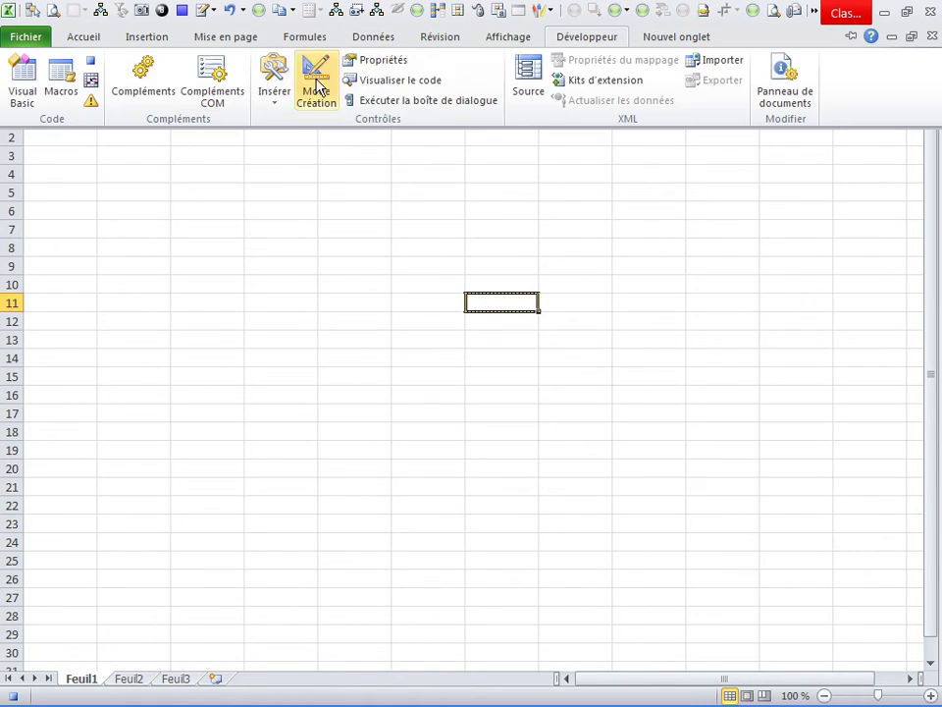
pyautogui.press('Escape')
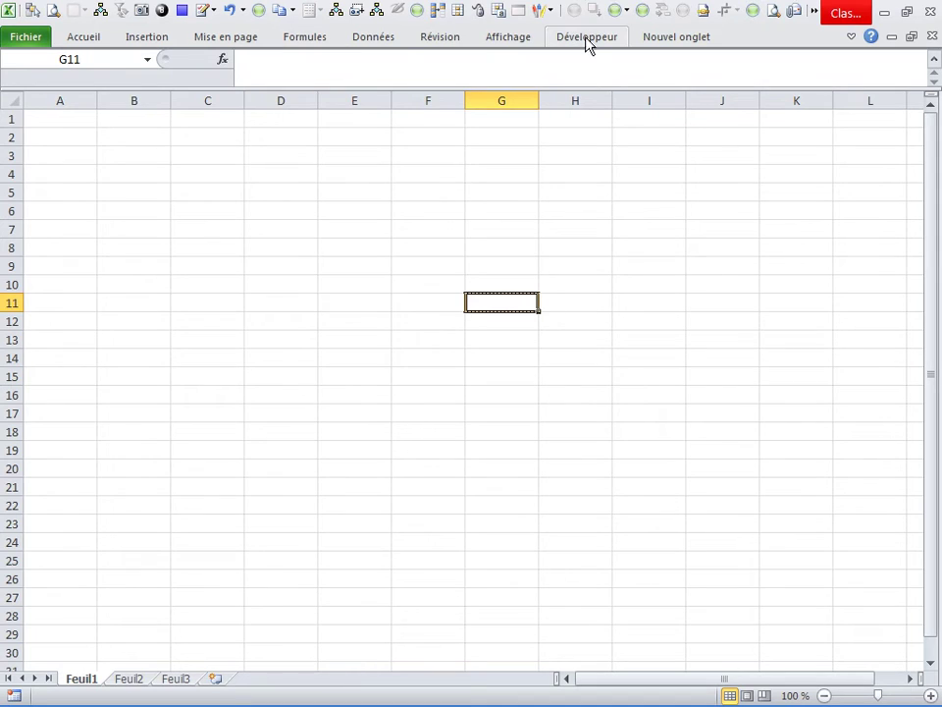
pyautogui.click(586, 39)
pyautogui.click(69, 84)
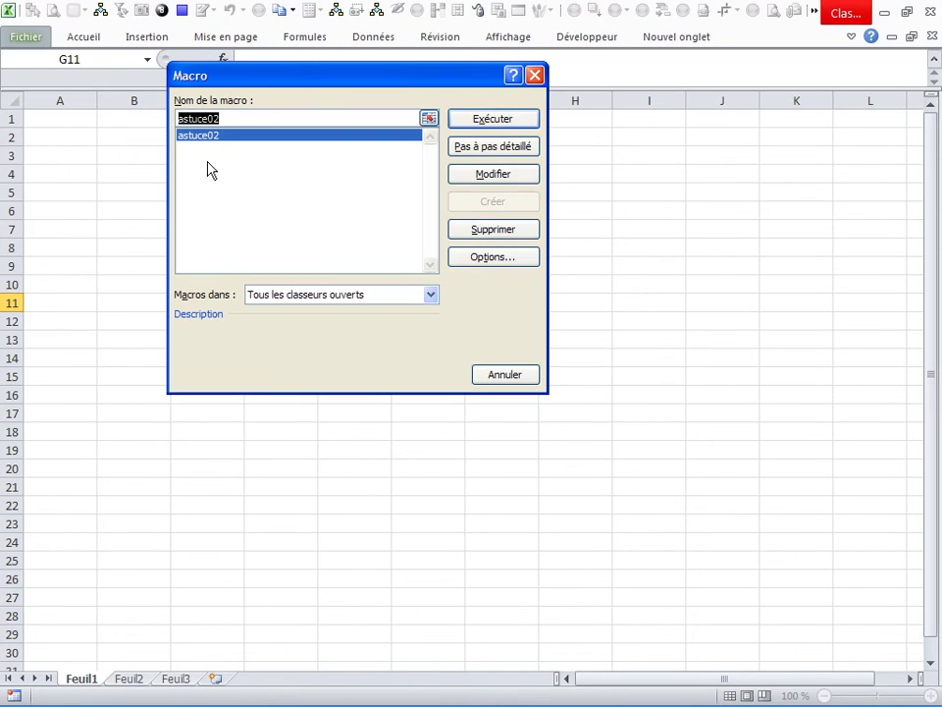
pyautogui.click(494, 174)
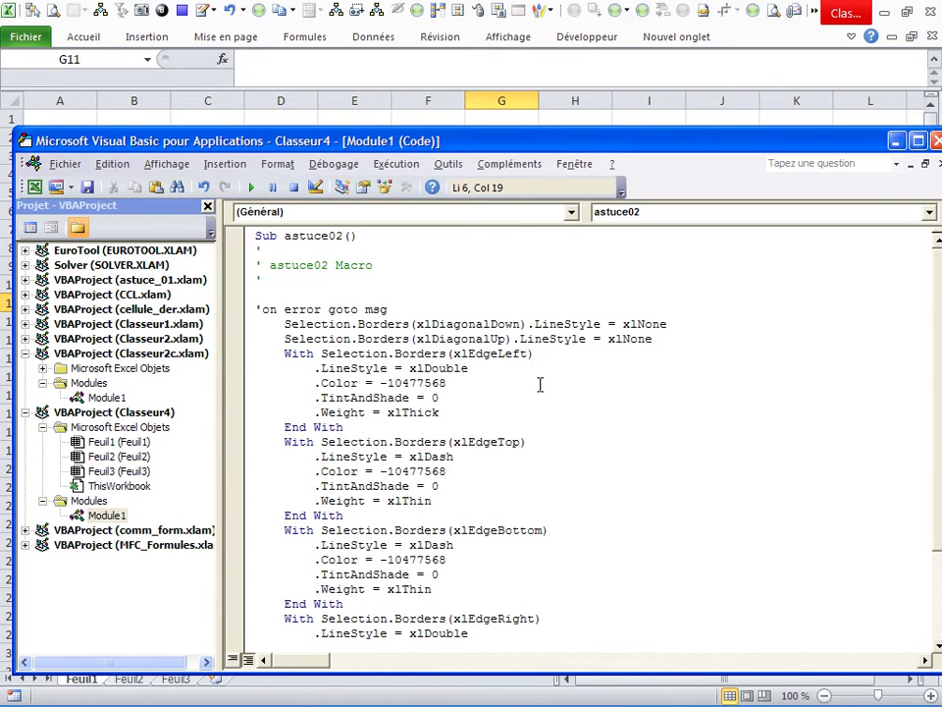
# Step: Uncomment On Error GoTo msg, add a msg: label before End Sub, and return to Excel
pyautogui.click(546, 427)
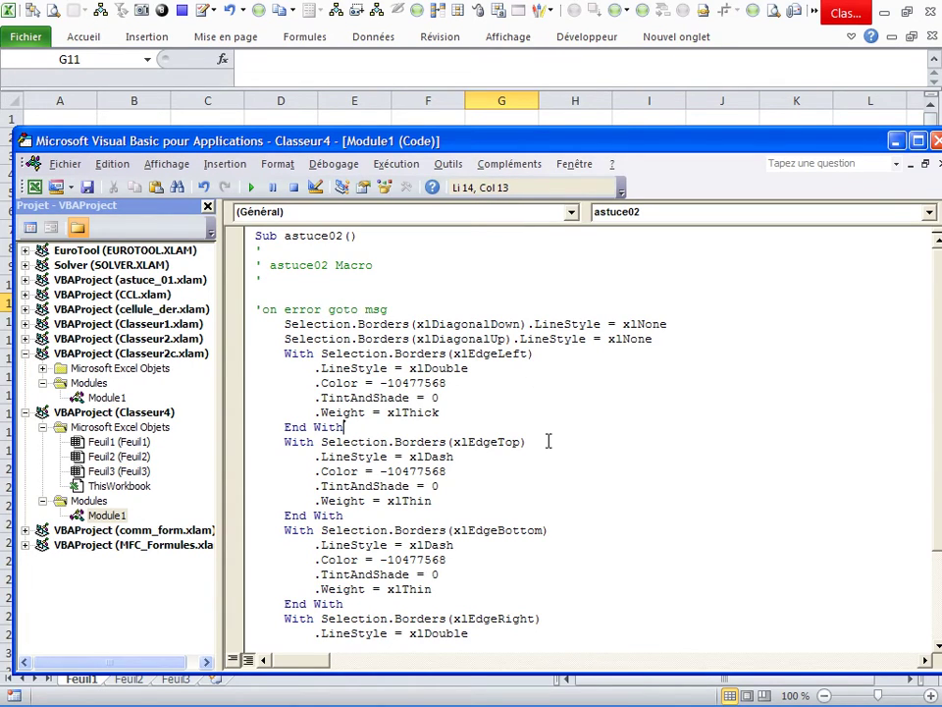
pyautogui.click(272, 316)
pyautogui.press('Delete')
pyautogui.click(309, 368)
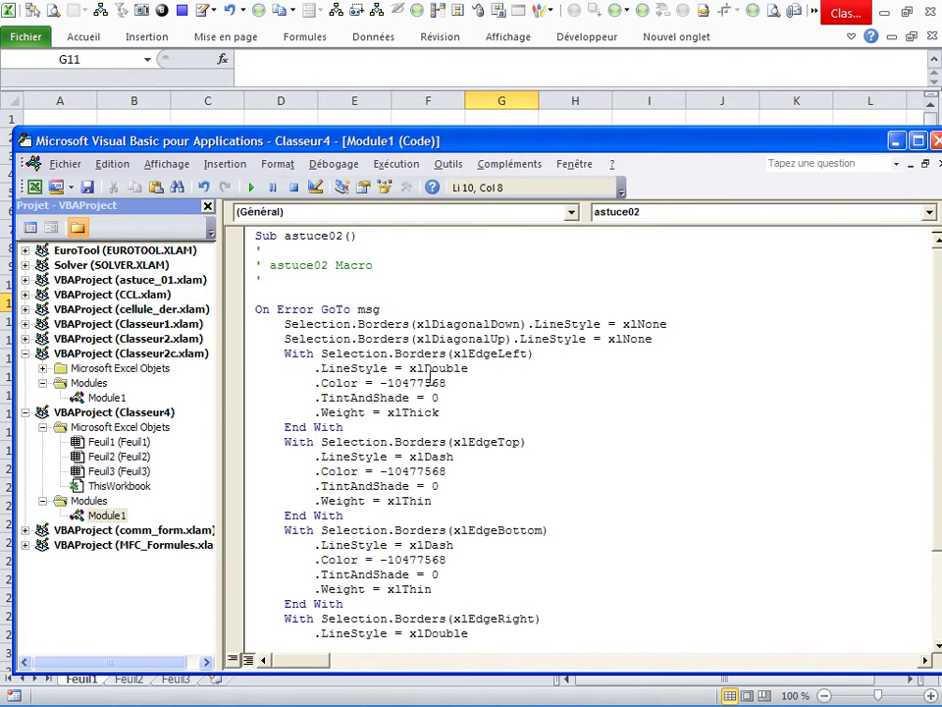
pyautogui.scroll(-3, 429, 375)
pyautogui.click(732, 606)
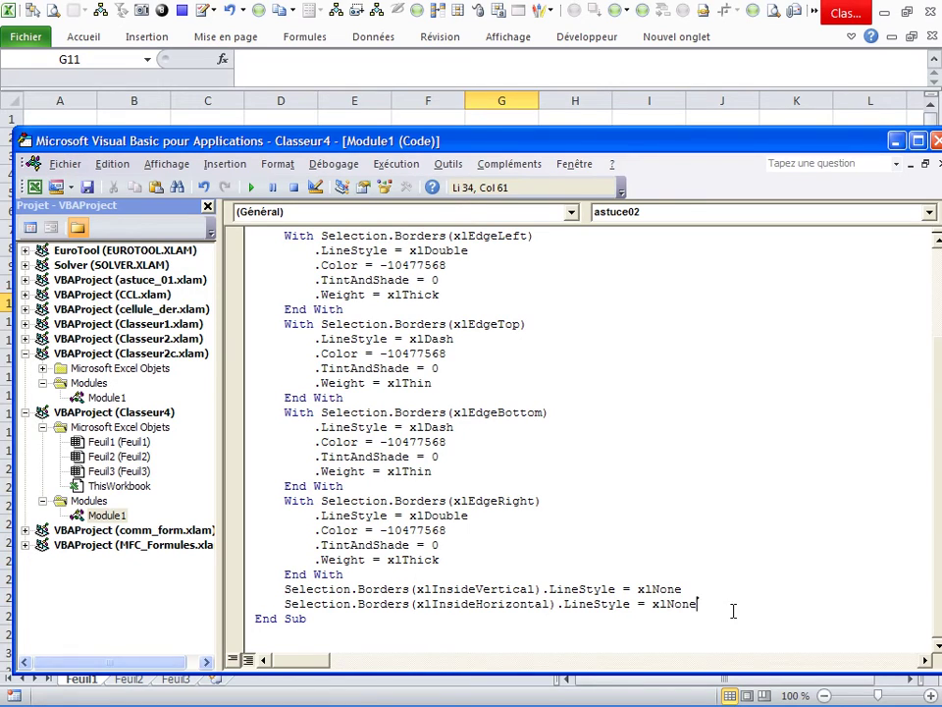
pyautogui.press('Return')
pyautogui.press('Return')
pyautogui.write('msg:')
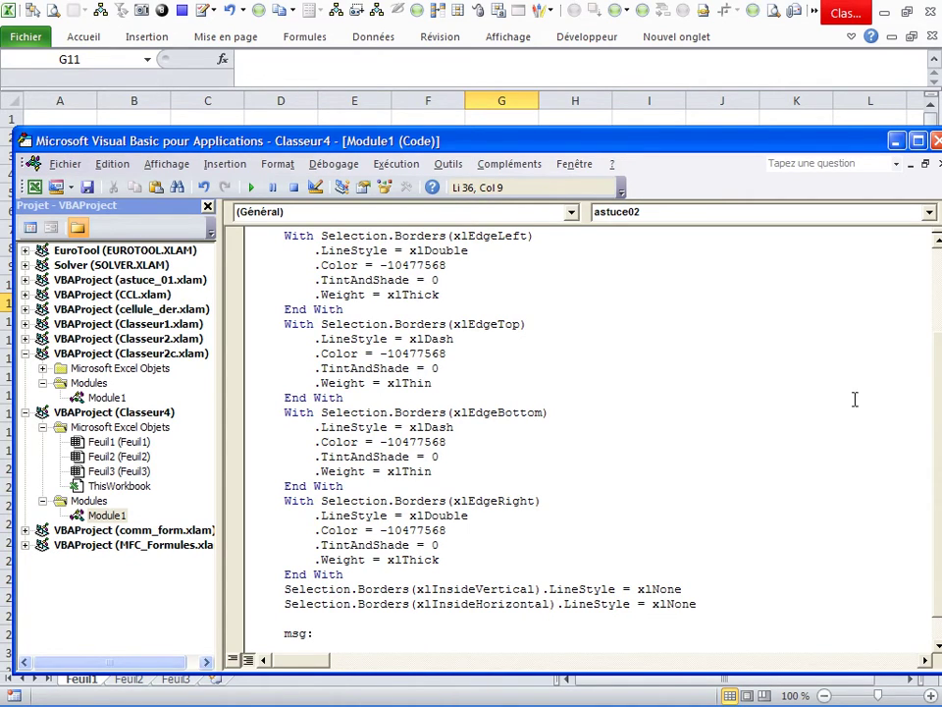
pyautogui.hotkey('alt', 'F11')
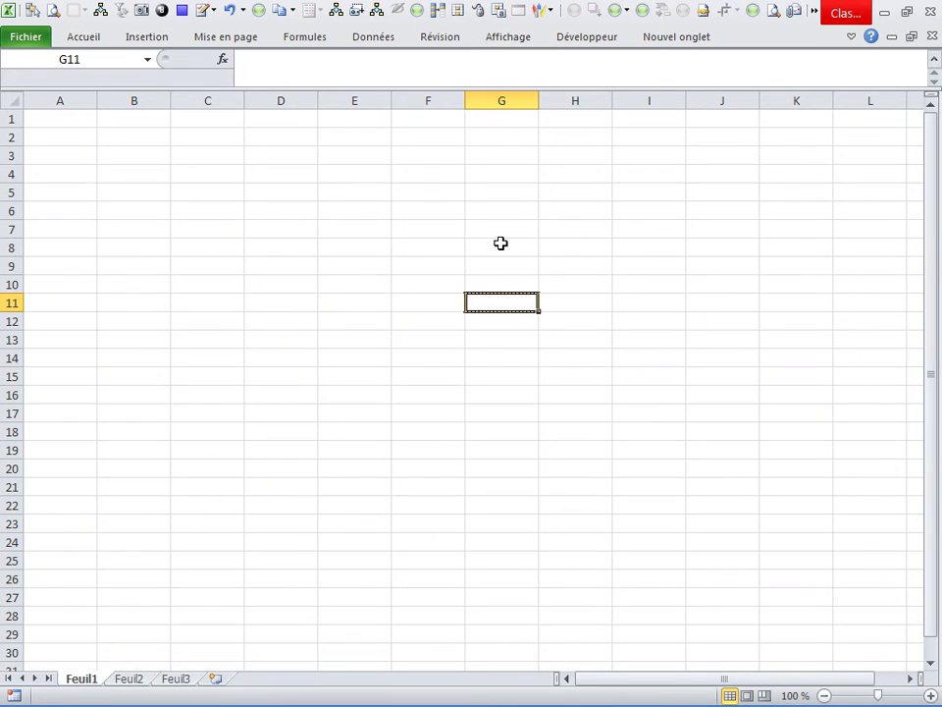
# Step: Save the workbook as Macro complémentaire Excel named ast (ast.xlam) in AddIns
pyautogui.click(37, 41)
pyautogui.click(74, 91)
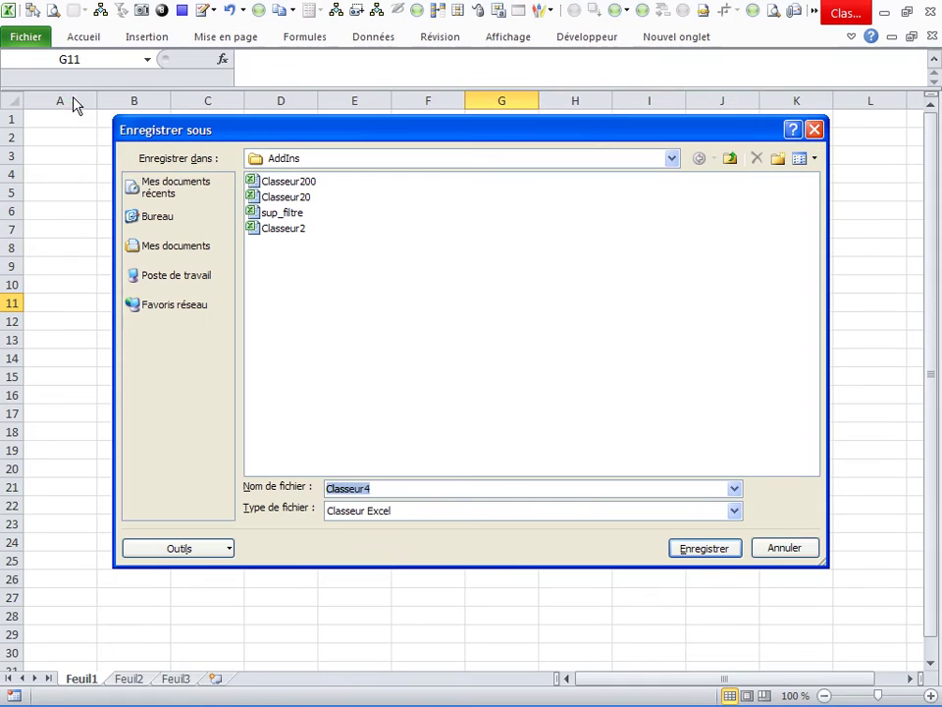
pyautogui.click(734, 510)
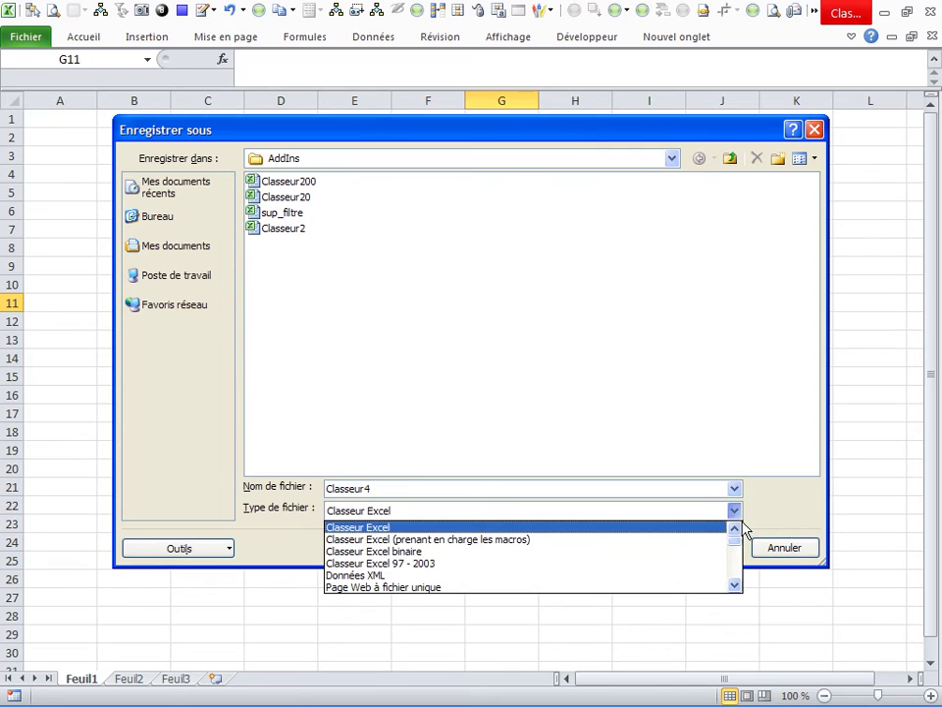
pyautogui.scroll(-3, 473, 574)
pyautogui.scroll(-3, 455, 586)
pyautogui.scroll(-1, 451, 586)
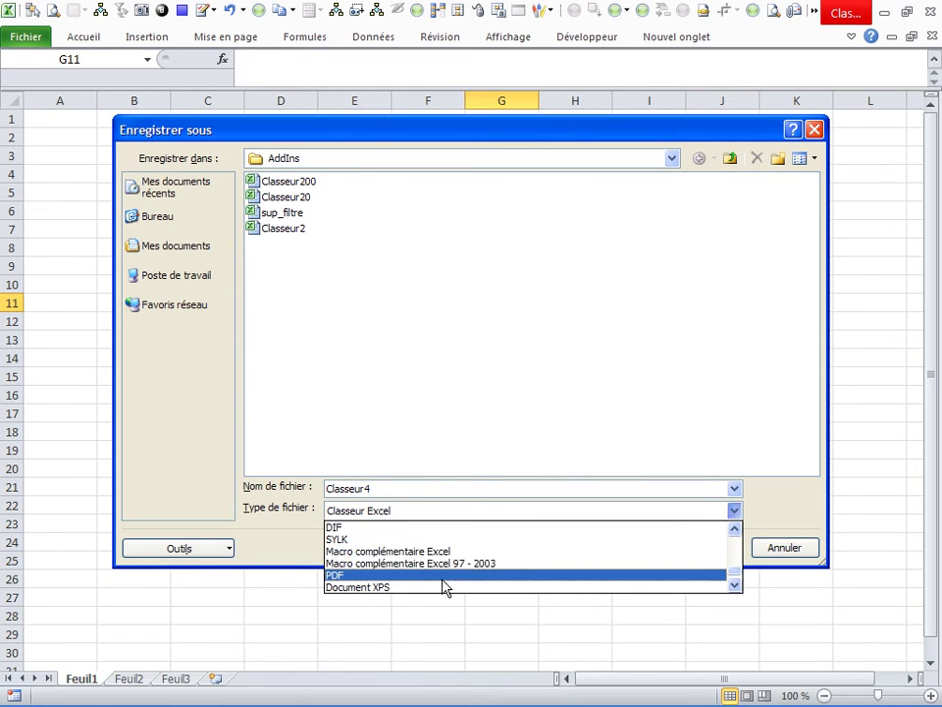
pyautogui.click(413, 551)
pyautogui.click(388, 491)
pyautogui.moveTo(388, 493); pyautogui.dragTo(254, 488)
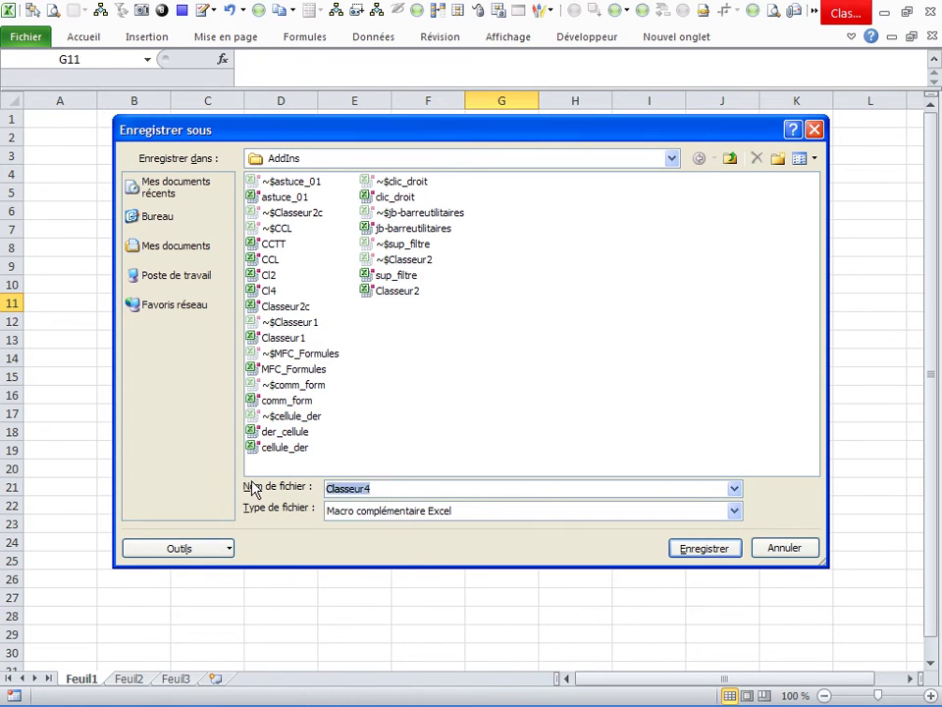
pyautogui.write('ast')
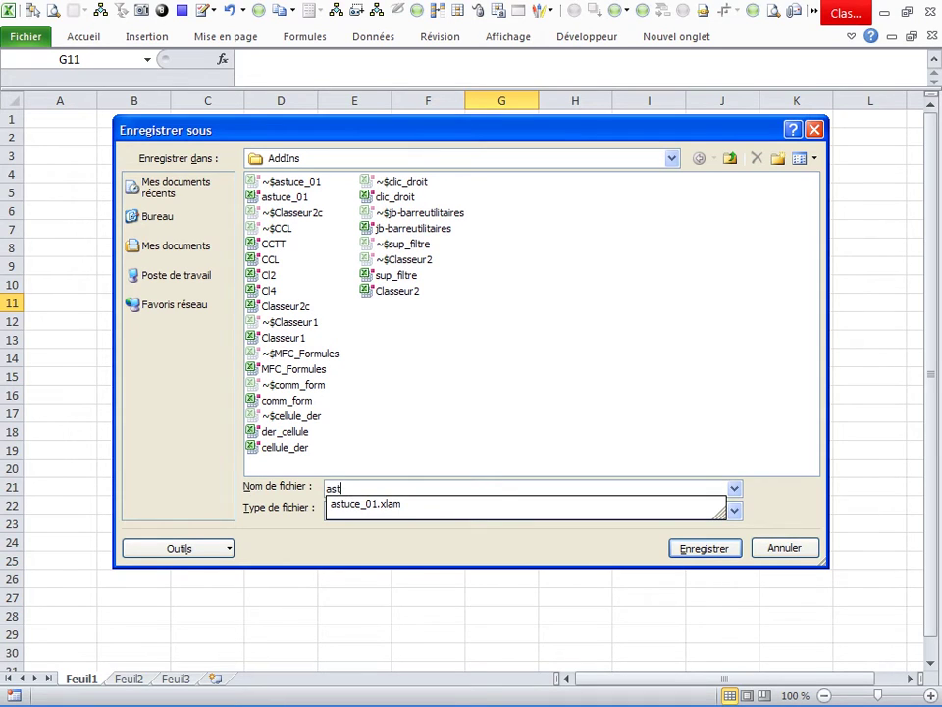
pyautogui.click(698, 553)
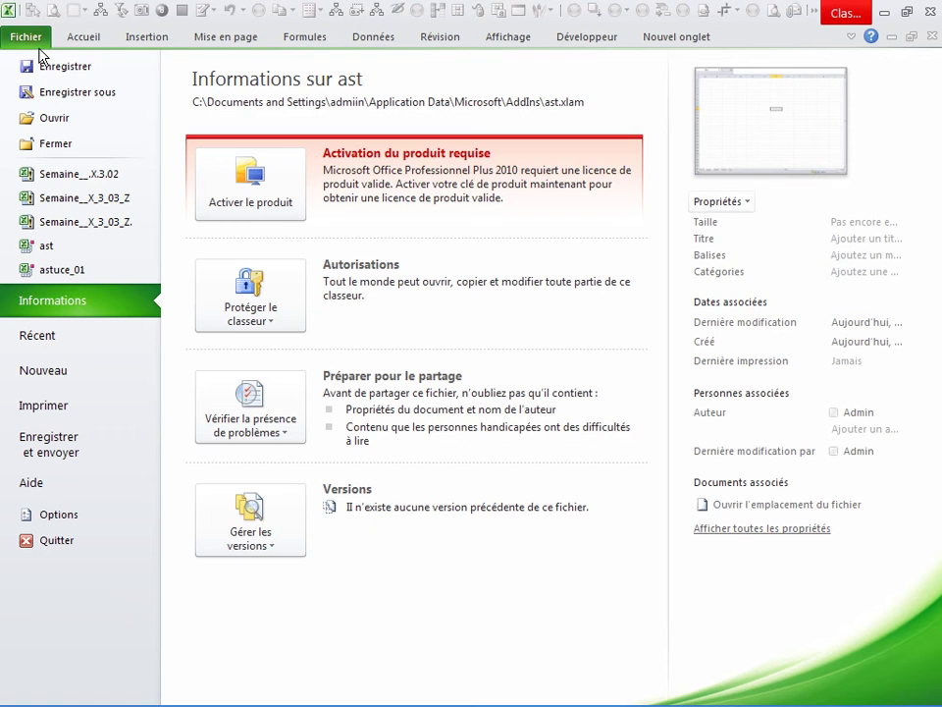
# Step: Open Excel Options at the add-ins settings and the available add-ins list
pyautogui.click(29, 40)
pyautogui.click(94, 520)
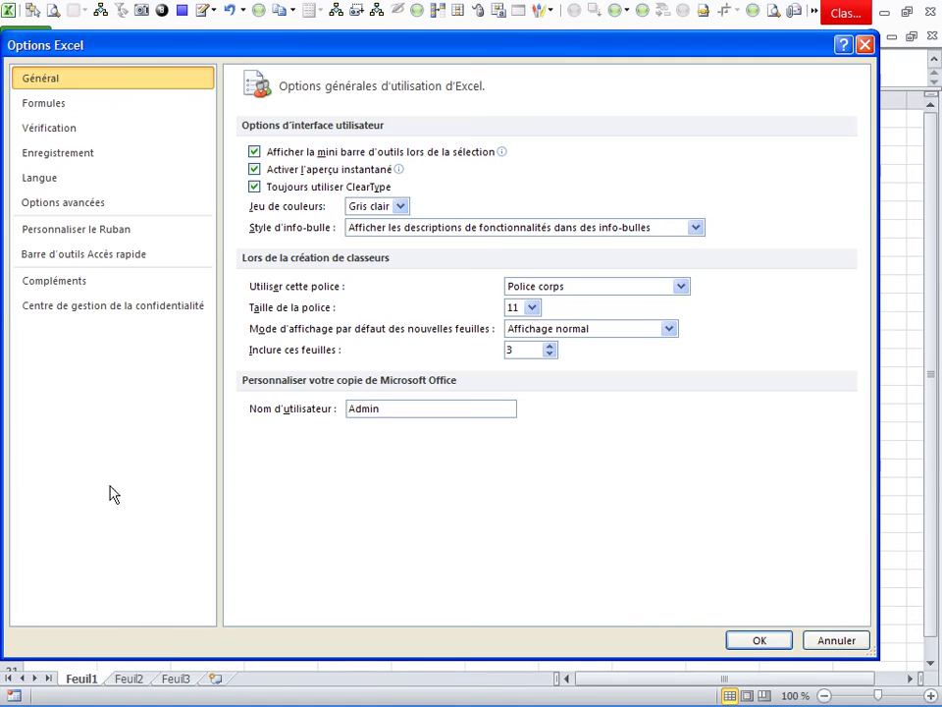
pyautogui.click(87, 283)
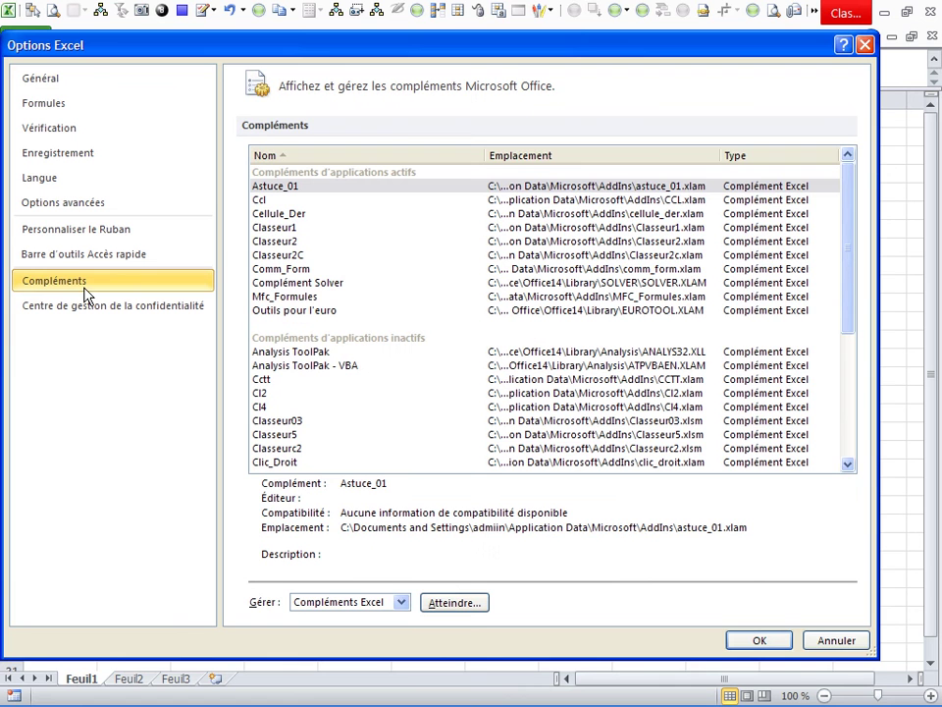
pyautogui.click(437, 601)
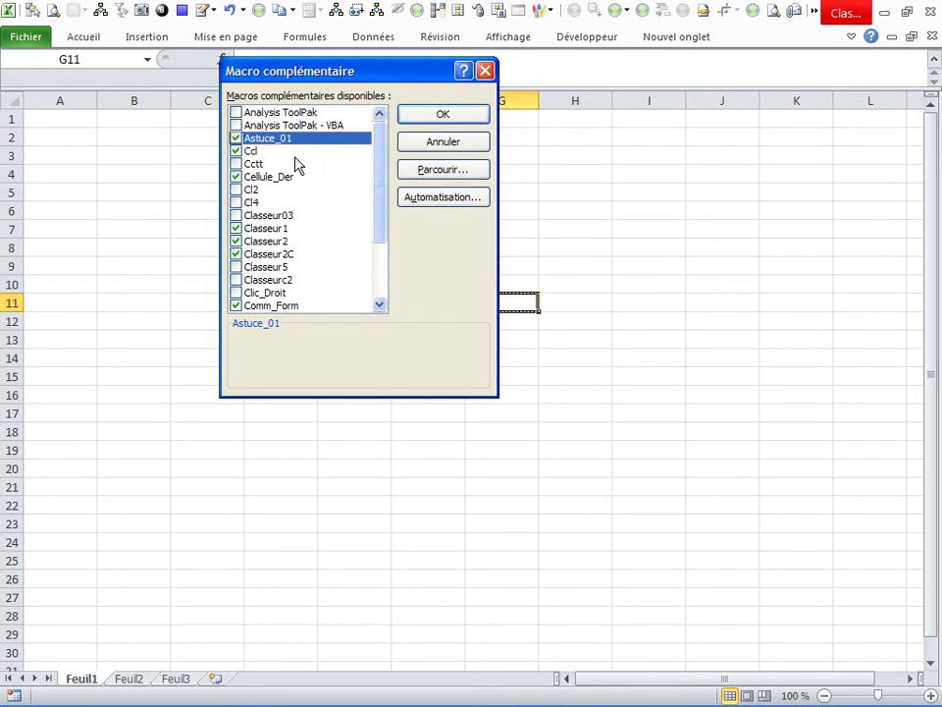
# Step: Browse to the ast add-in file, add it enabled to the list, and confirm
pyautogui.click(318, 191)
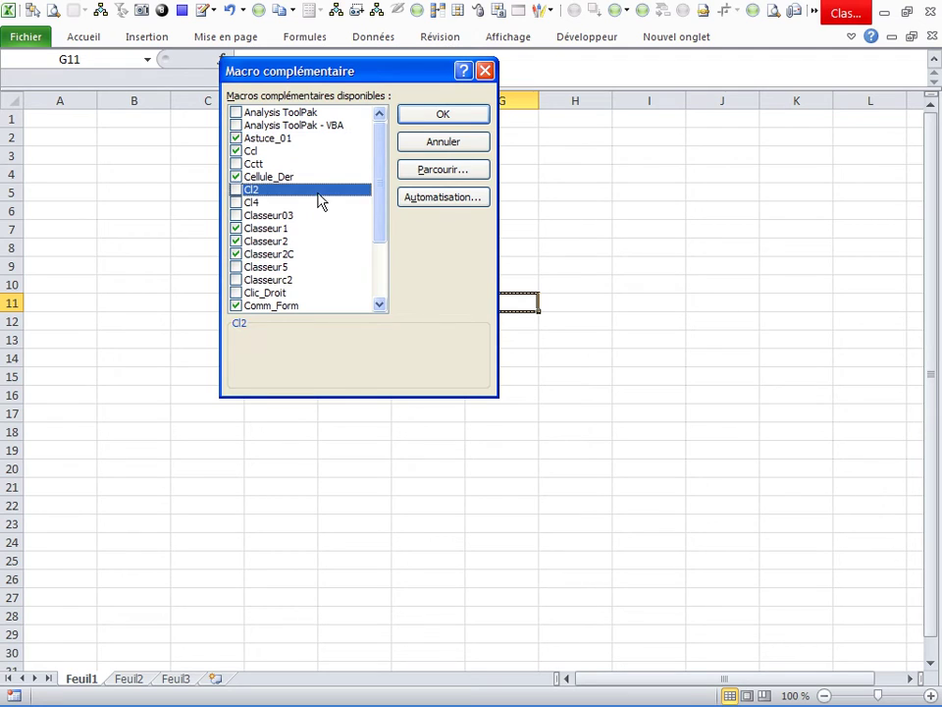
pyautogui.click(437, 174)
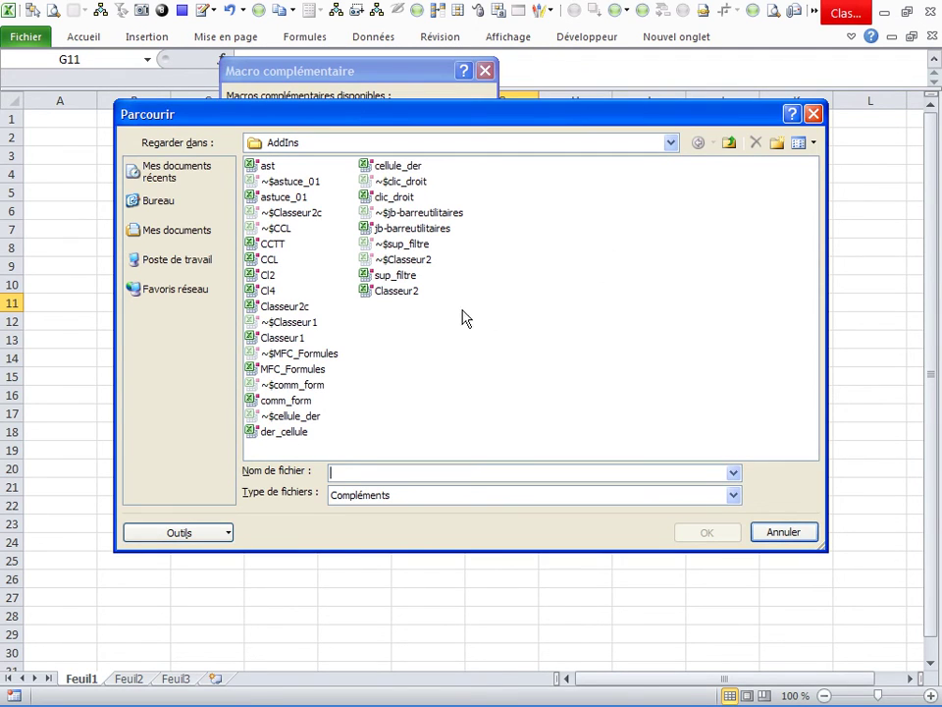
pyautogui.hotkey('shift', 'Tab')
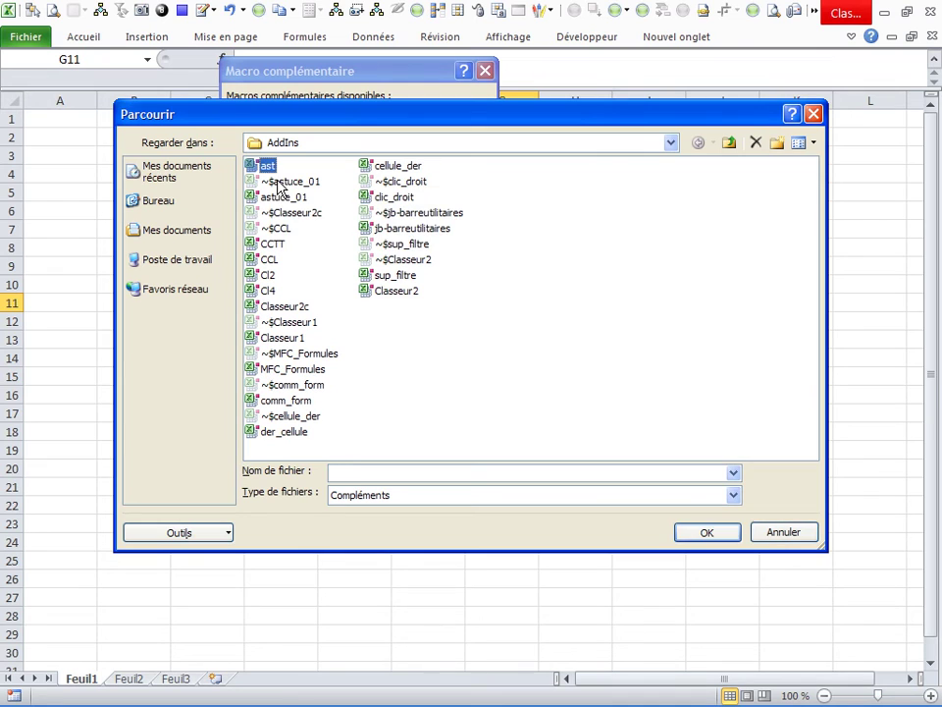
pyautogui.click(706, 542)
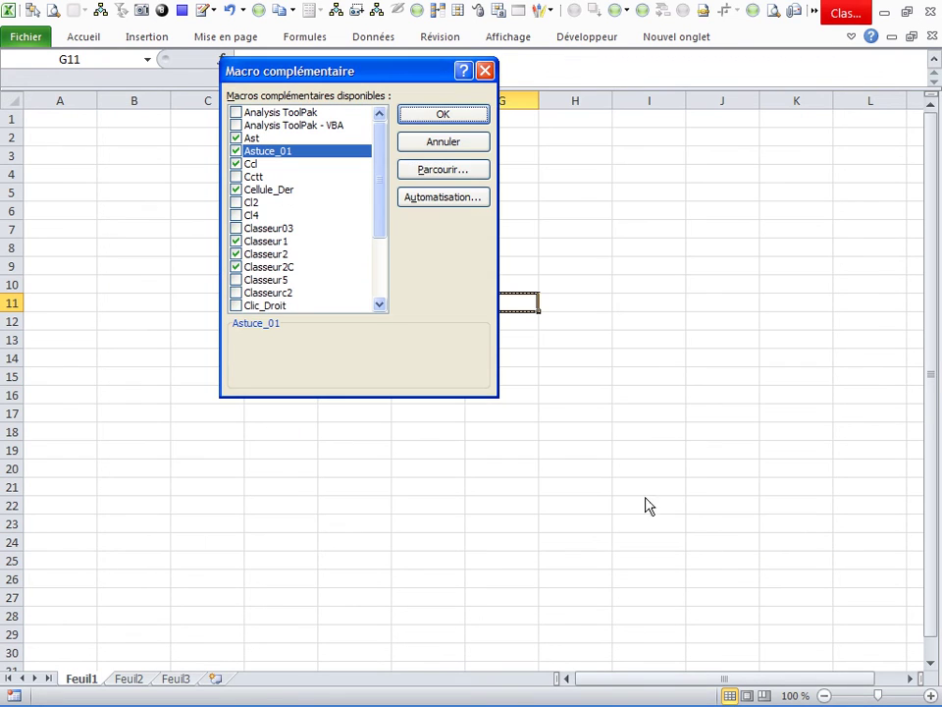
pyautogui.click(442, 127)
# Step: Add the astuce02 macro to the Quick Access Toolbar right after Préparer
pyautogui.rightClick(408, 28)
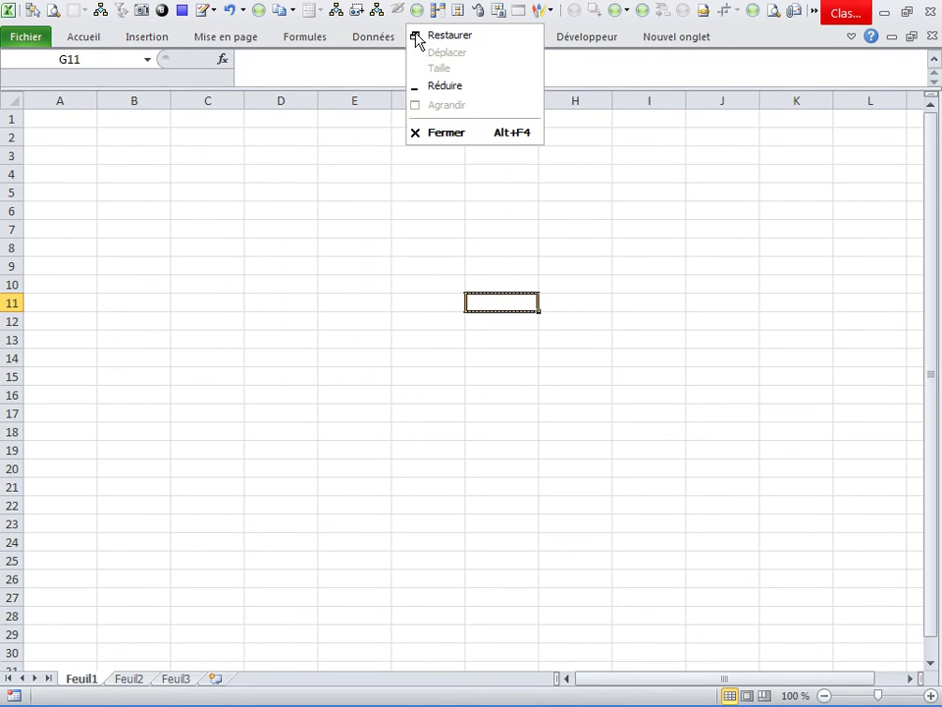
pyautogui.rightClick(559, 12)
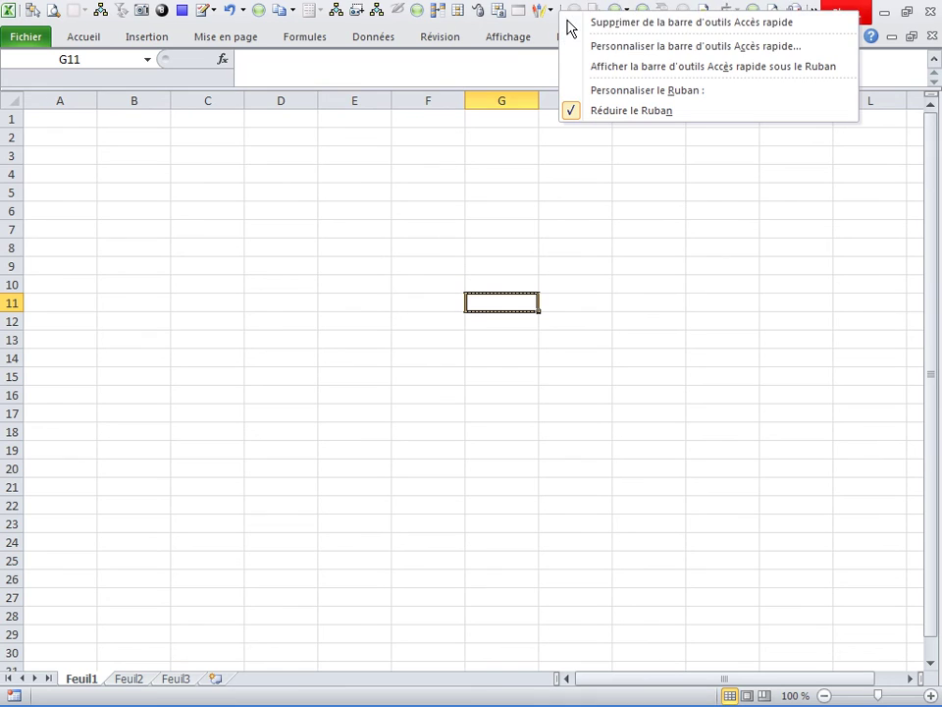
pyautogui.click(610, 45)
pyautogui.click(487, 145)
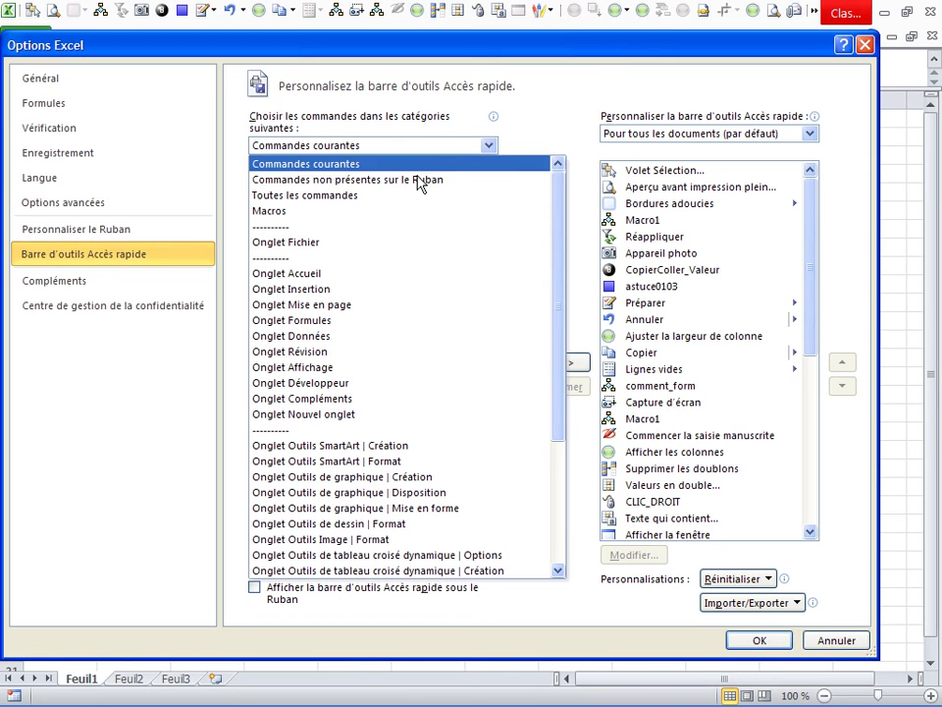
pyautogui.click(295, 212)
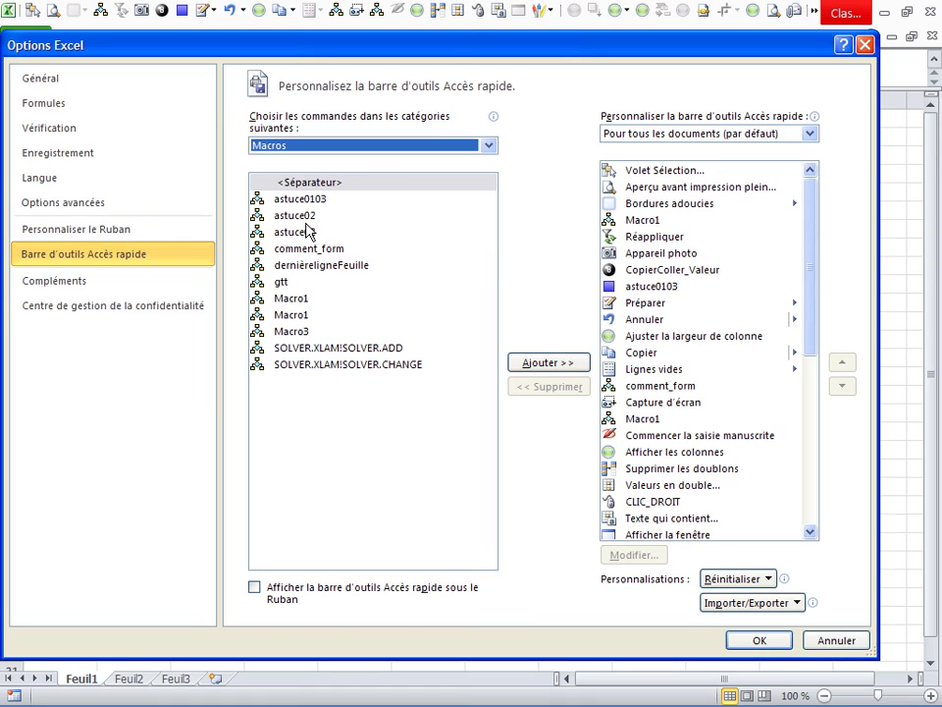
pyautogui.click(306, 220)
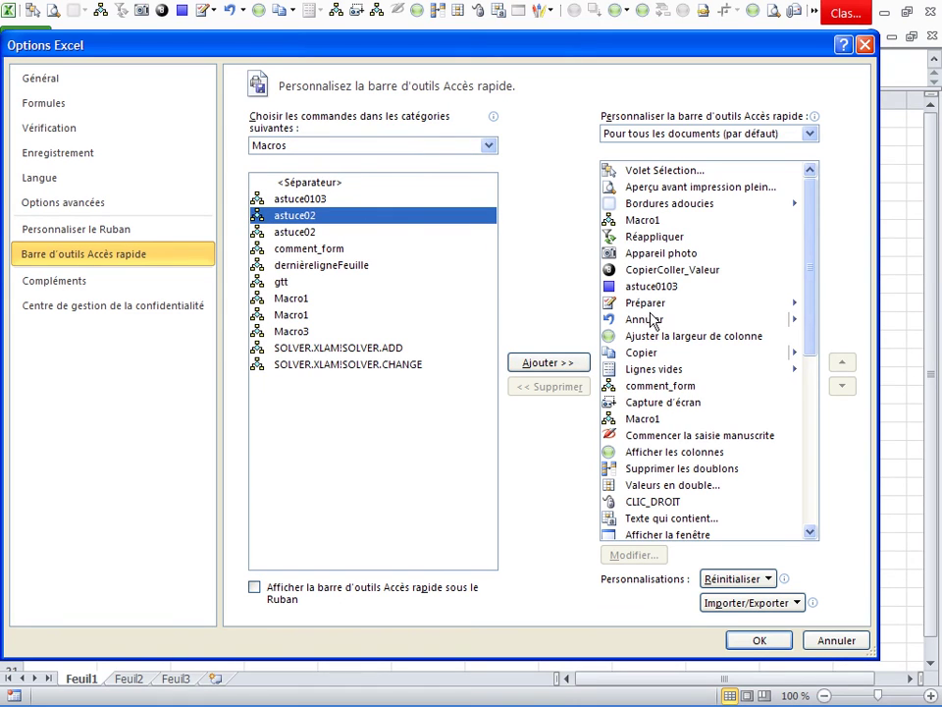
pyautogui.click(645, 304)
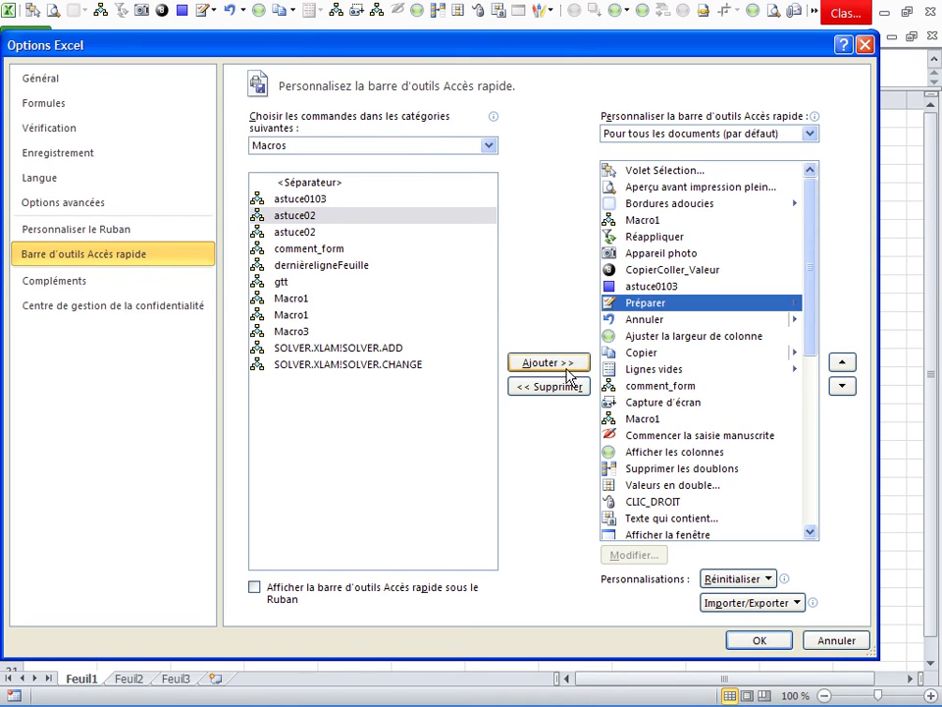
pyautogui.click(567, 370)
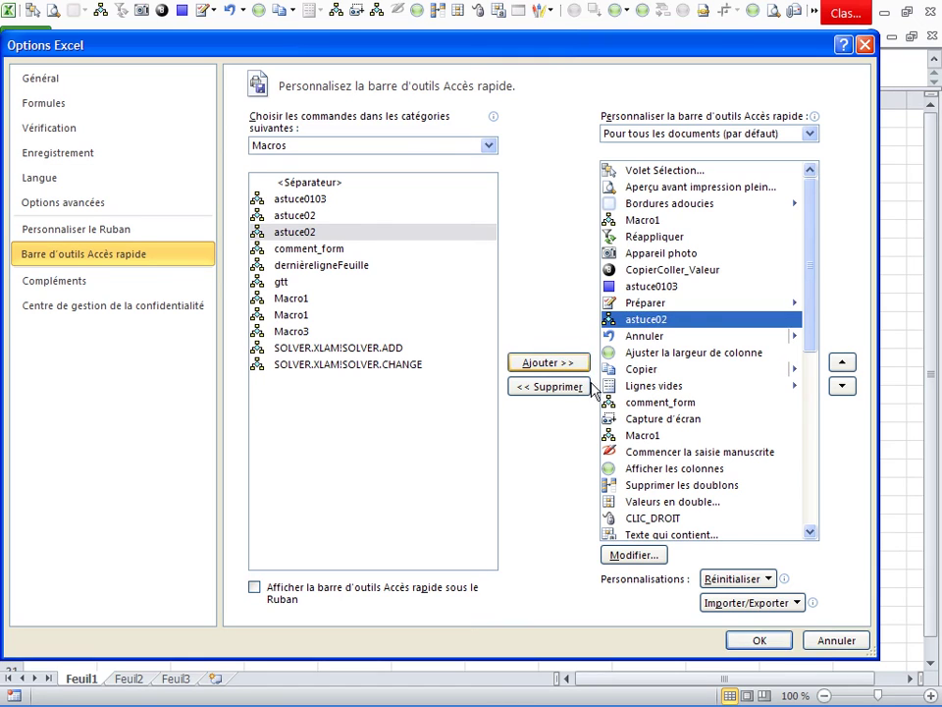
# Step: Give the astuce02 toolbar button an orange icon
pyautogui.click(635, 555)
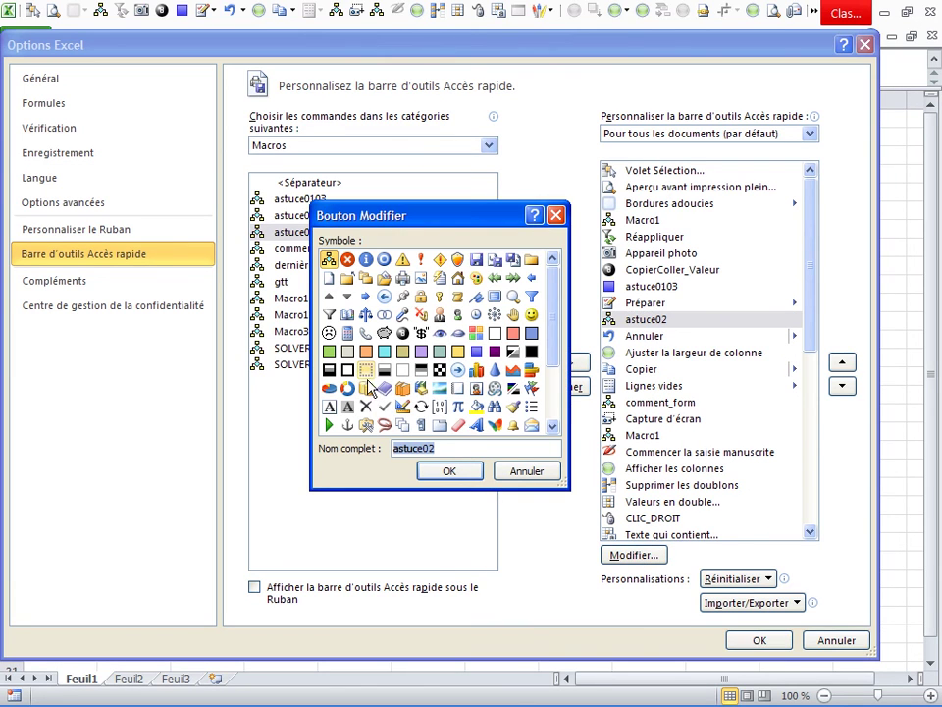
pyautogui.scroll(-1, 570, 377)
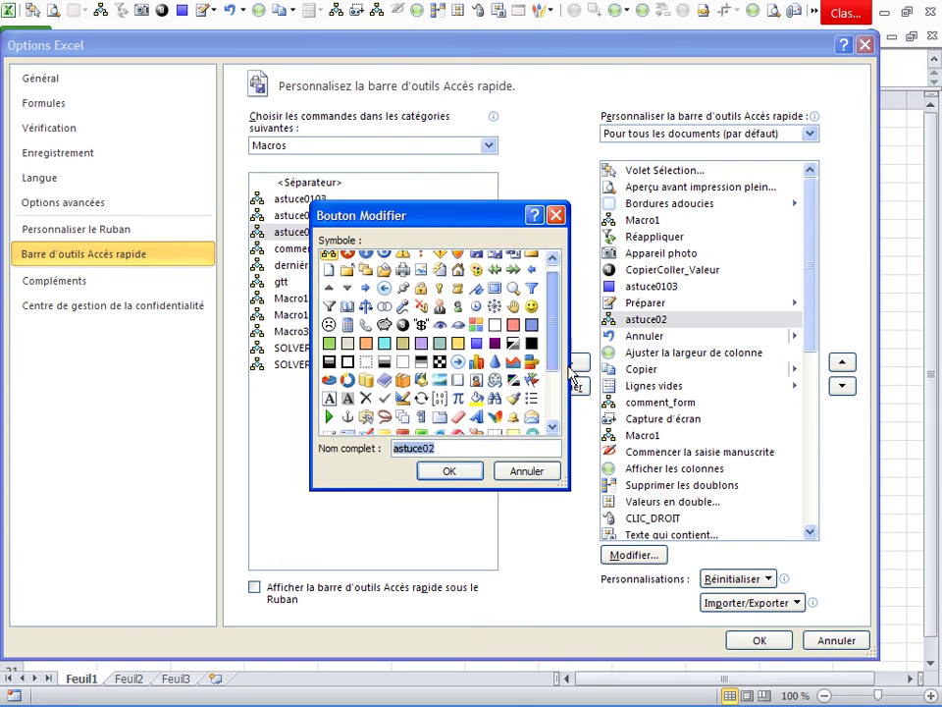
pyautogui.scroll(-2, 437, 344)
pyautogui.click(402, 364)
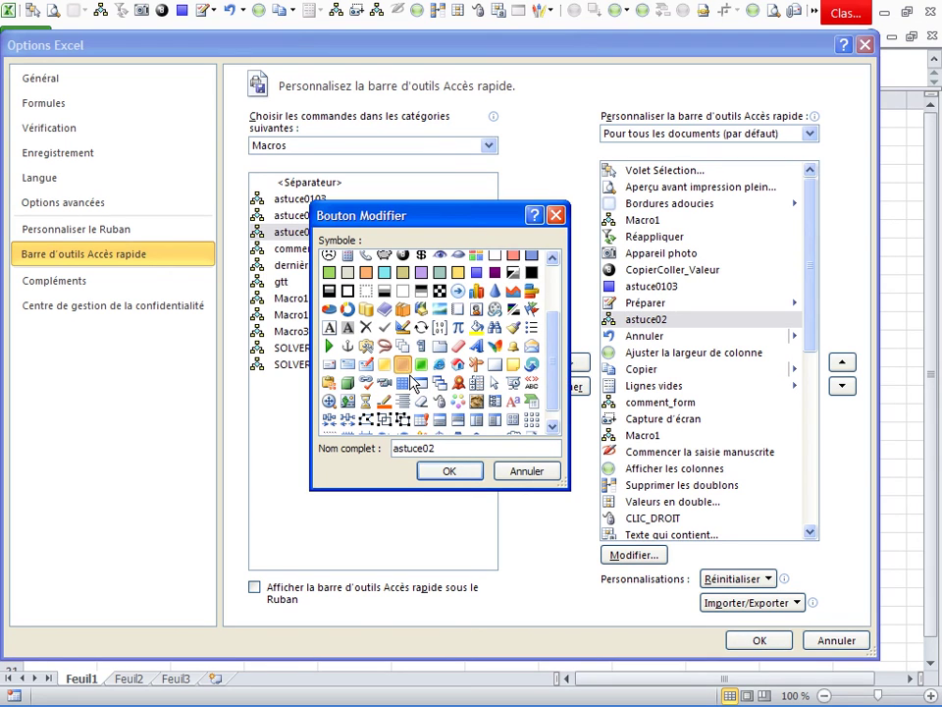
pyautogui.click(448, 471)
# Step: Save the toolbar changes and test the new border button on E15 and F18
pyautogui.click(756, 641)
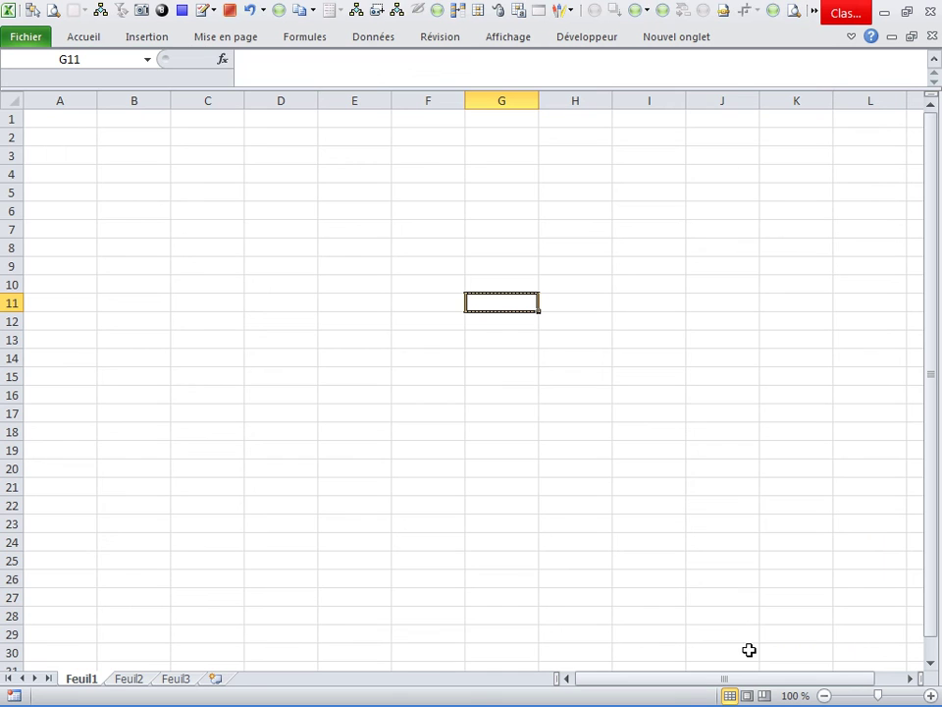
pyautogui.click(437, 432)
pyautogui.click(295, 320)
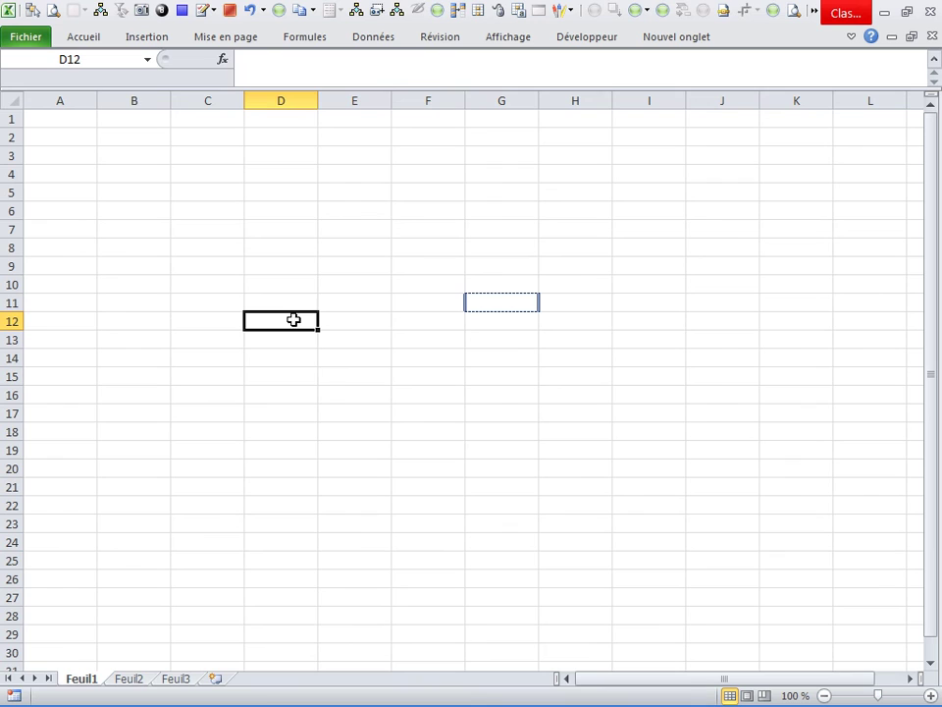
pyautogui.click(342, 377)
pyautogui.click(229, 11)
pyautogui.click(458, 365)
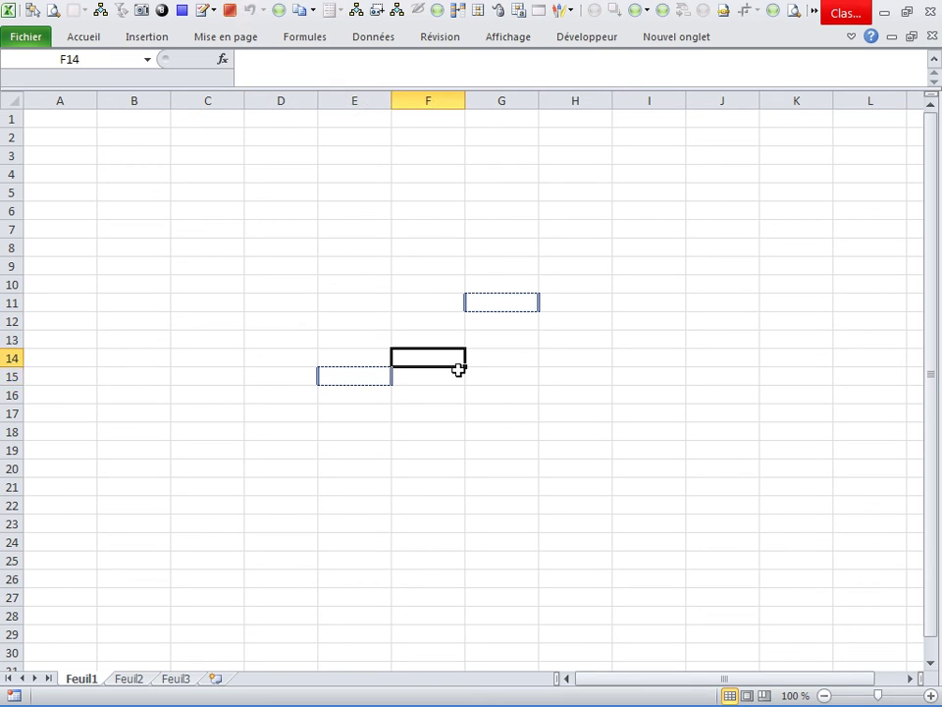
pyautogui.click(461, 430)
pyautogui.click(229, 11)
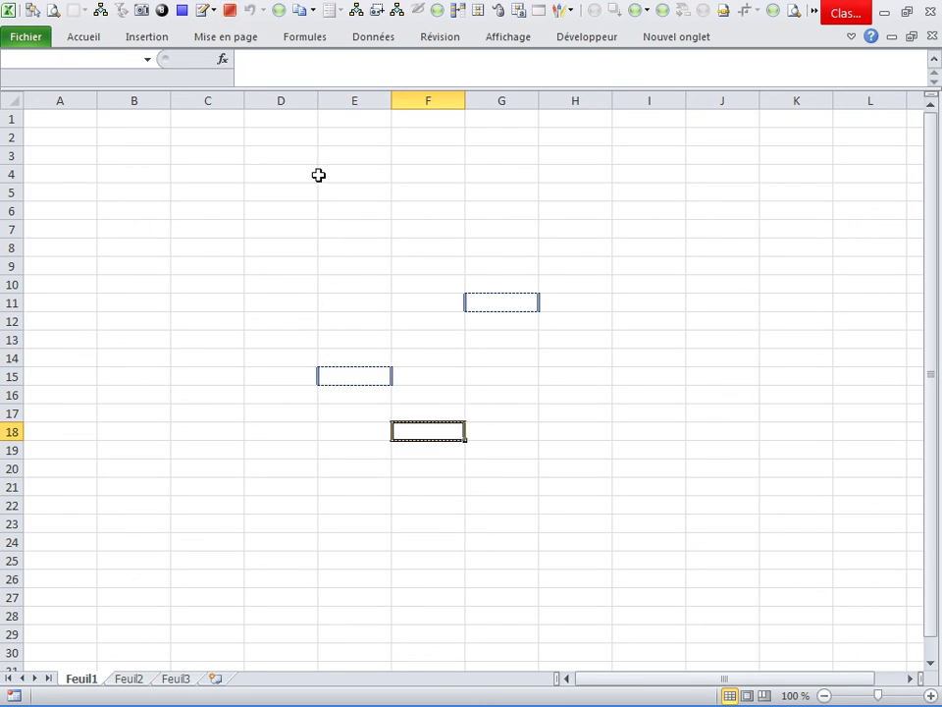
# Step: Apply the border button to cells E11 and H17
pyautogui.click(368, 300)
pyautogui.click(143, 13)
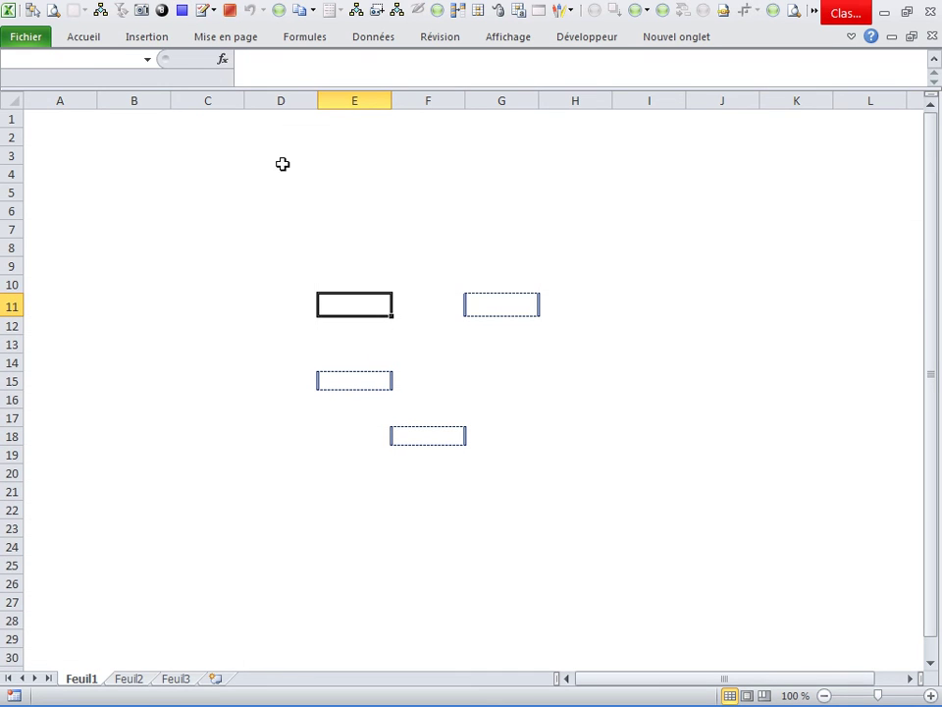
pyautogui.click(352, 212)
pyautogui.click(582, 420)
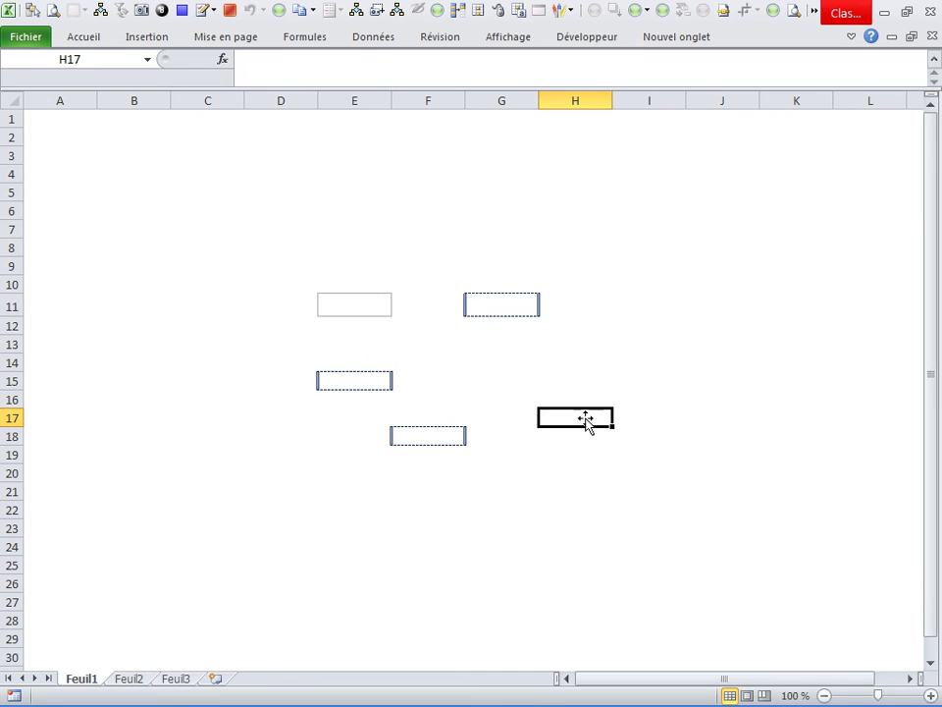
pyautogui.click(203, 17)
# Step: Close the test workbook without saving and dismiss the macro's runtime error
pyautogui.click(453, 251)
pyautogui.hotkey('ctrl', 'w')
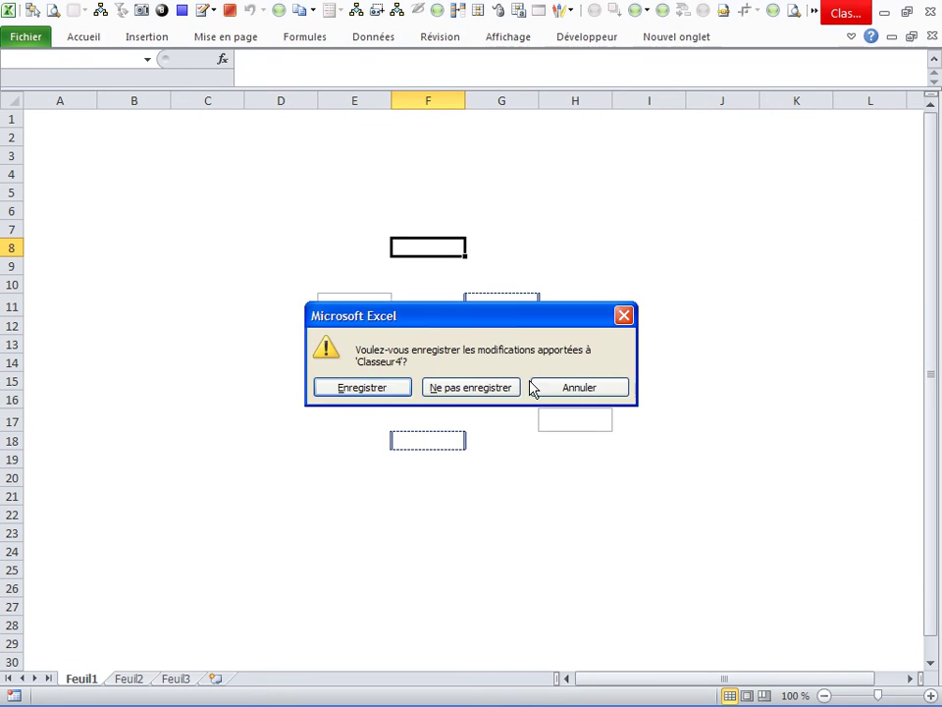
pyautogui.click(498, 391)
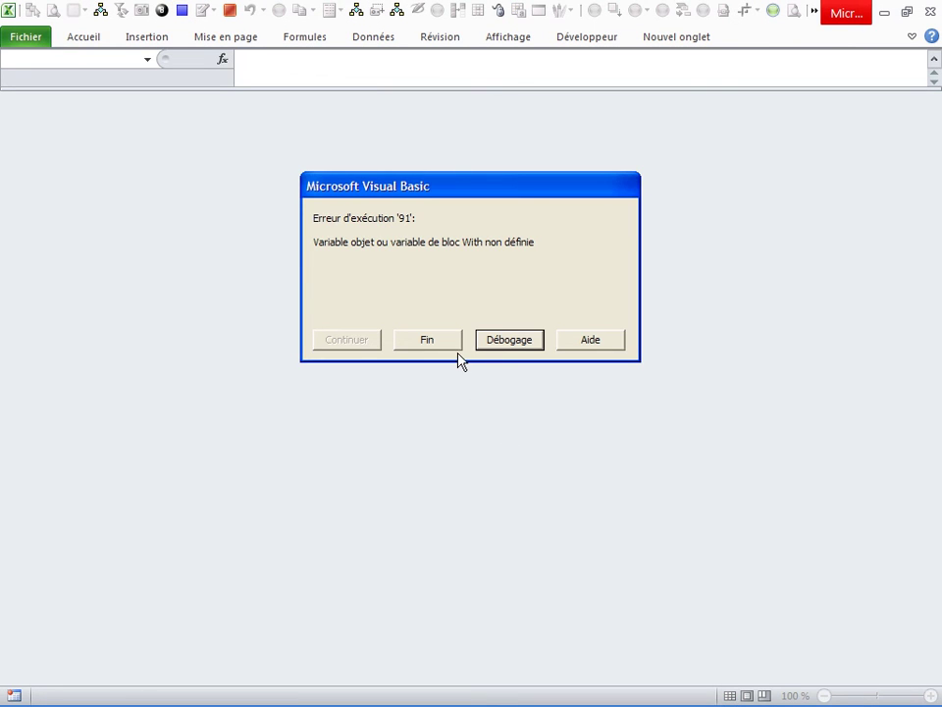
pyautogui.click(436, 339)
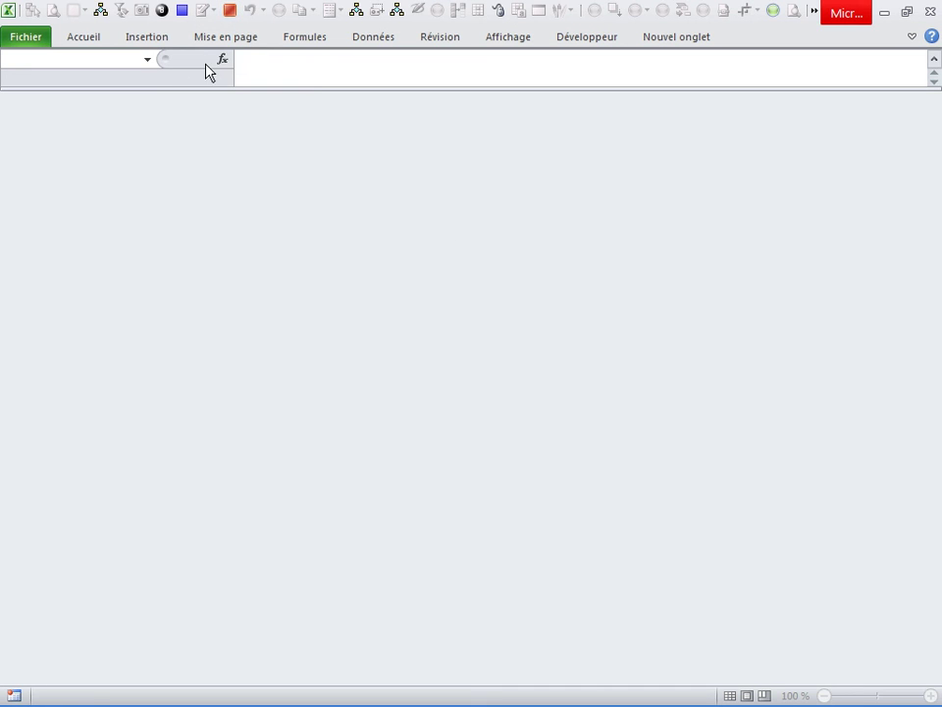
# Step: In a new blank workbook, apply the border macro to ranges D8:E14 and G10:I16
pyautogui.hotkey('ctrl', 'n')
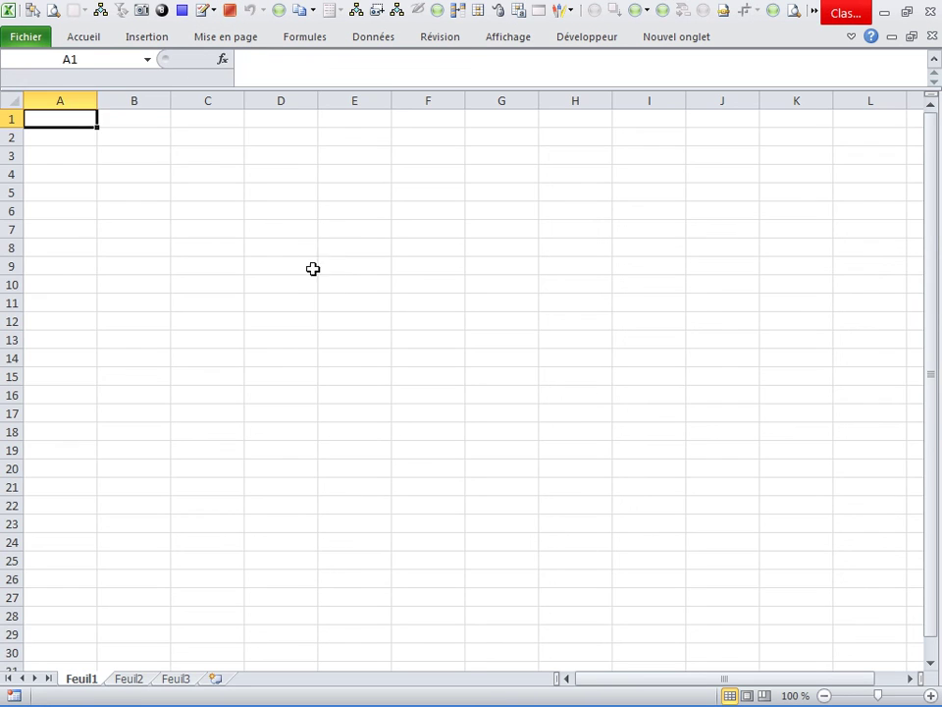
pyautogui.moveTo(284, 247); pyautogui.dragTo(390, 363)
pyautogui.click(231, 12)
pyautogui.click(532, 379)
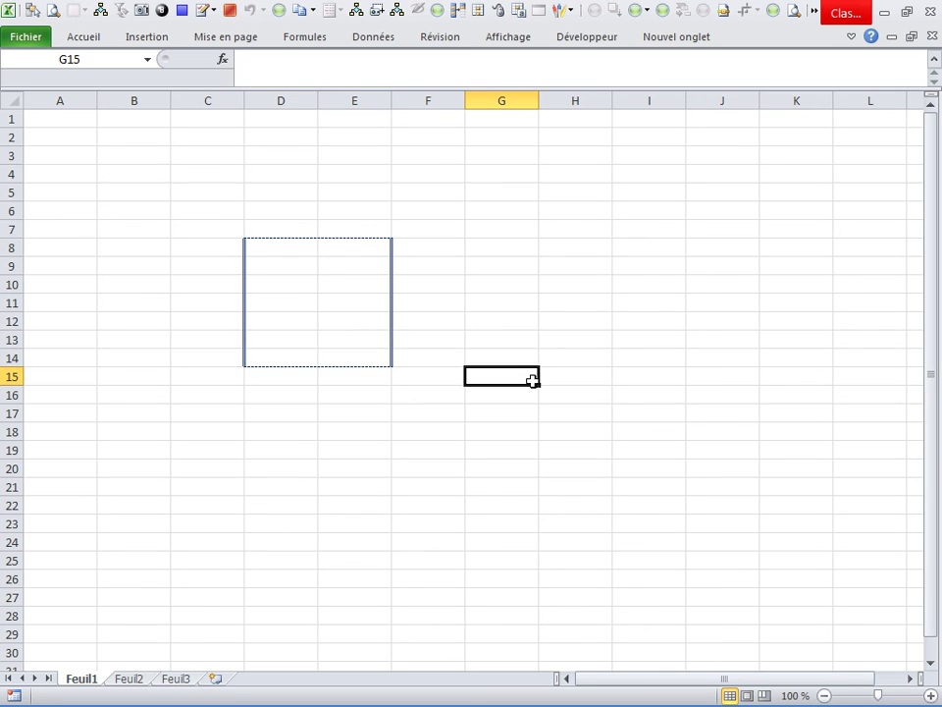
pyautogui.moveTo(510, 285); pyautogui.dragTo(648, 395)
pyautogui.click(182, 9)
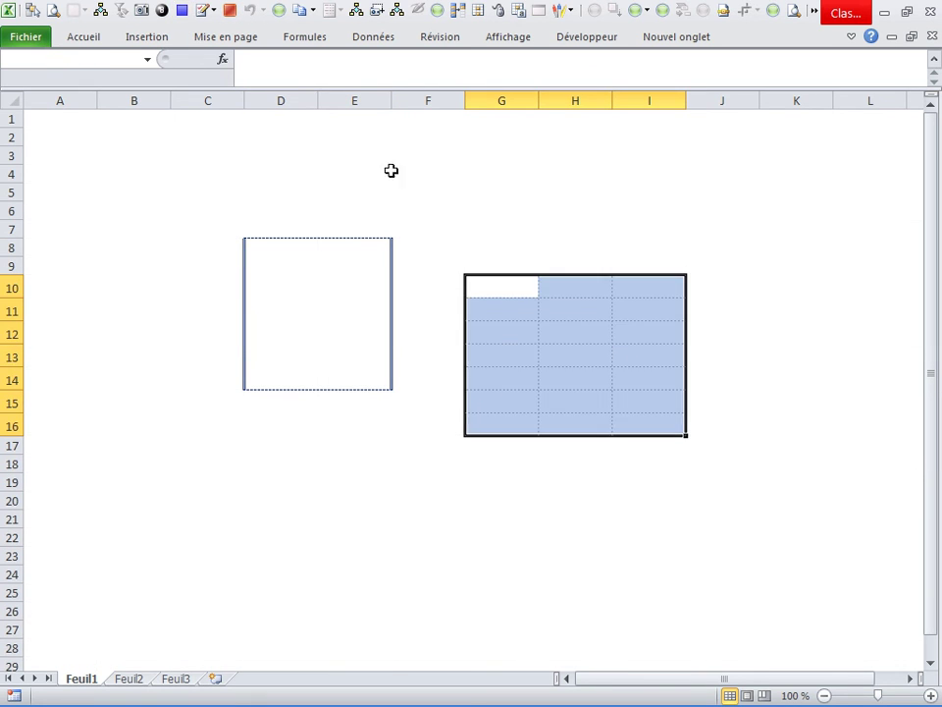
# Step: Enter a person's name in G21 and enlarge its font to 14 points
pyautogui.click(481, 525)
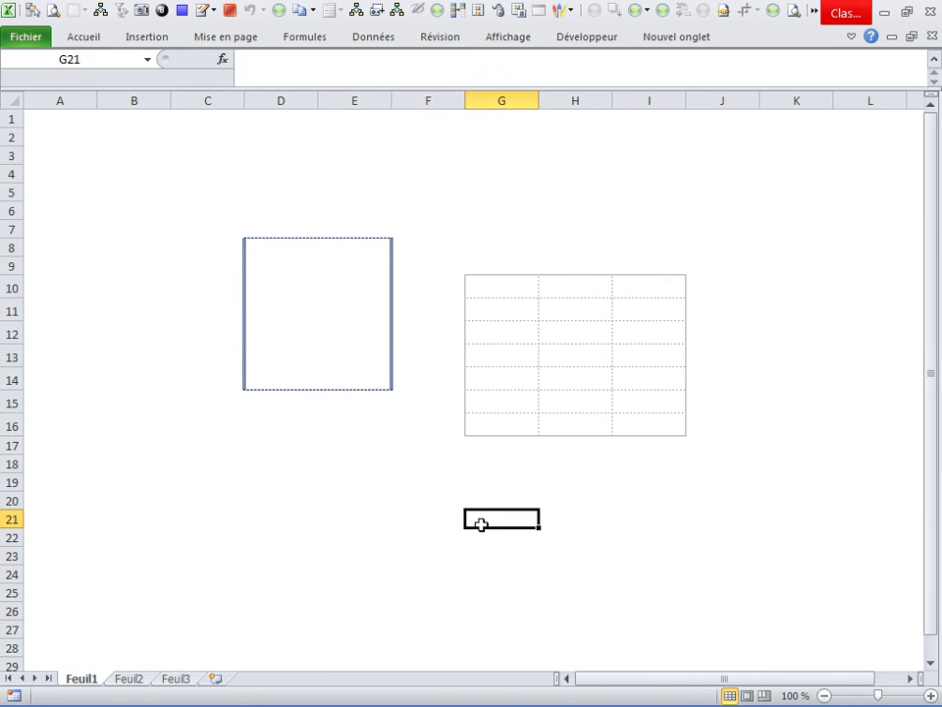
pyautogui.write('siha')
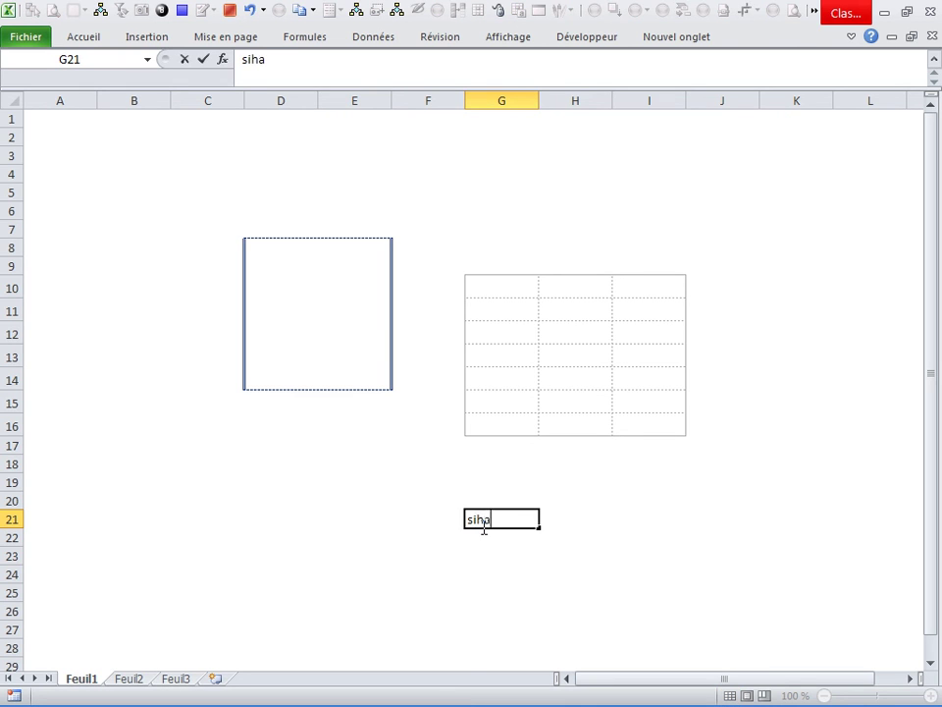
pyautogui.write('midi')
pyautogui.click(659, 502)
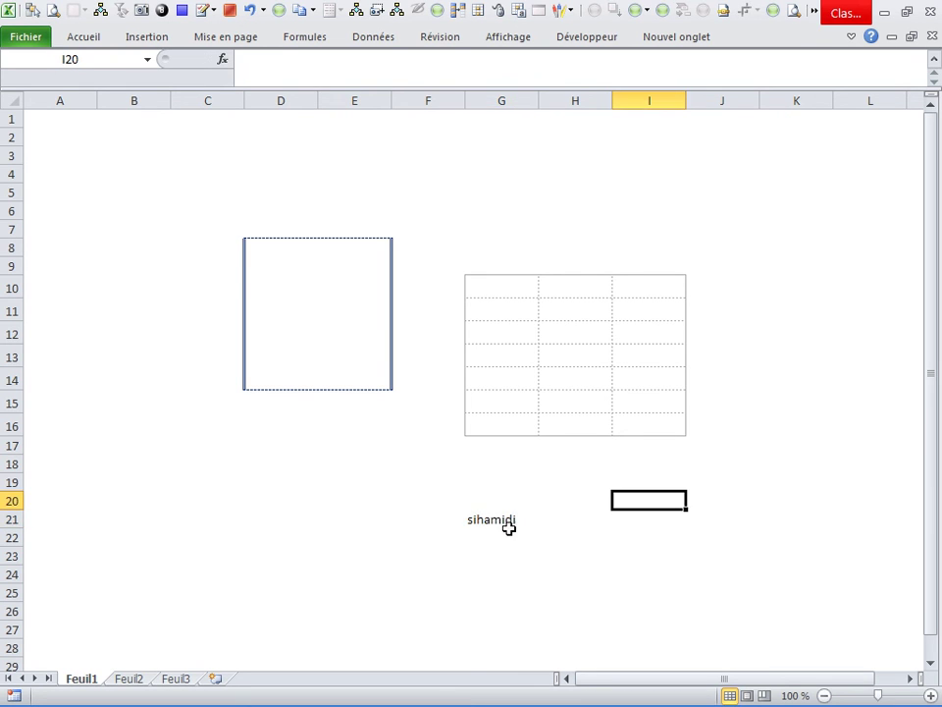
pyautogui.rightClick(505, 522)
pyautogui.click(610, 550)
pyautogui.click(608, 548)
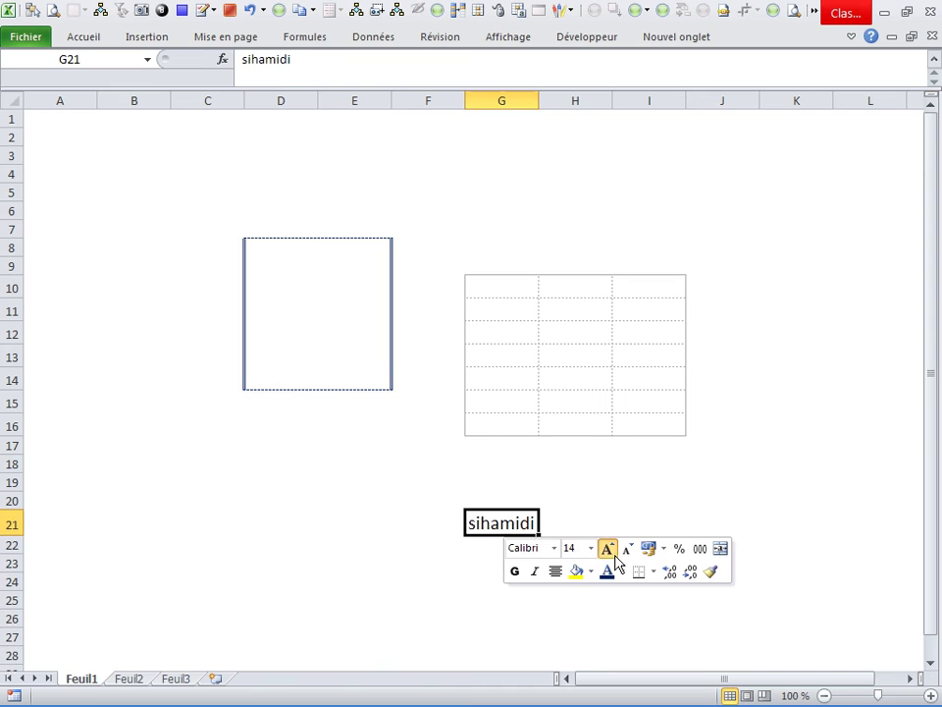
pyautogui.click(608, 548)
# Step: Enter the date 28/10/2015 in cell G24
pyautogui.click(508, 587)
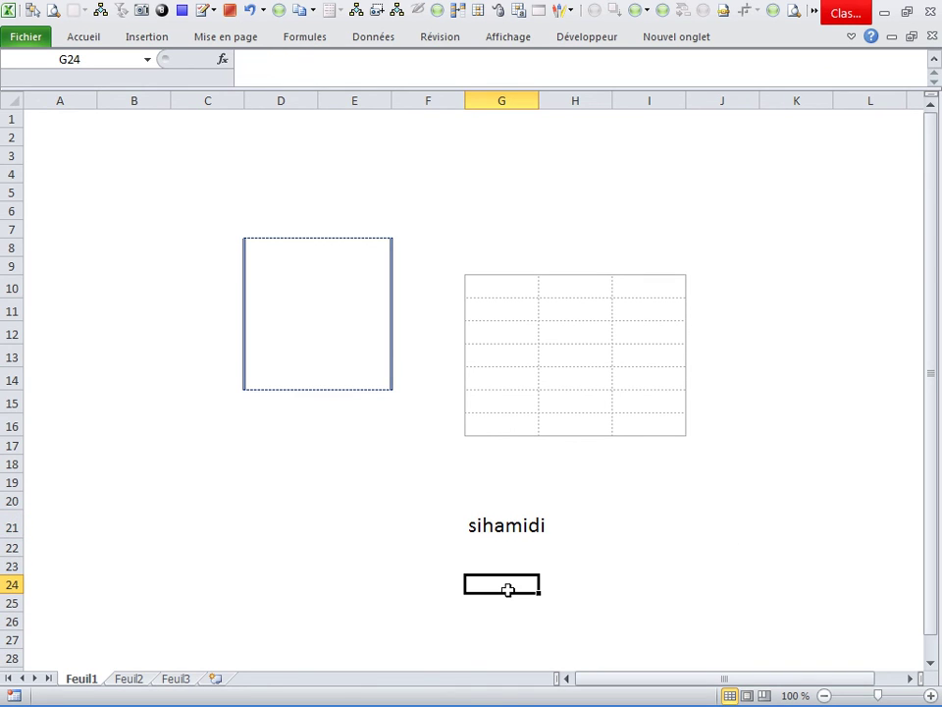
pyautogui.write('28-10-2015')
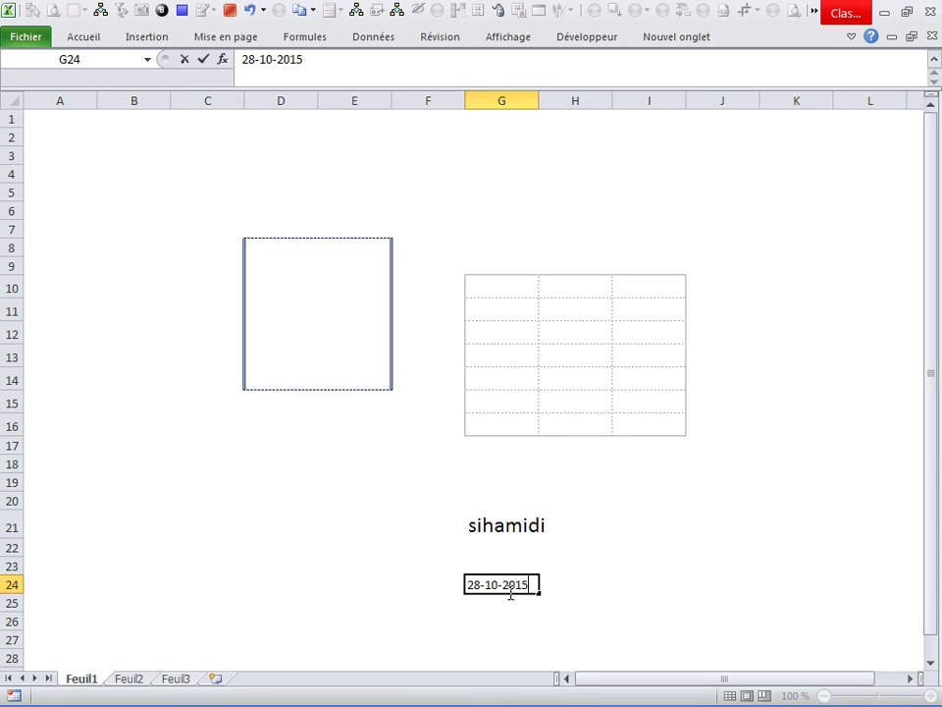
pyautogui.press('Return')
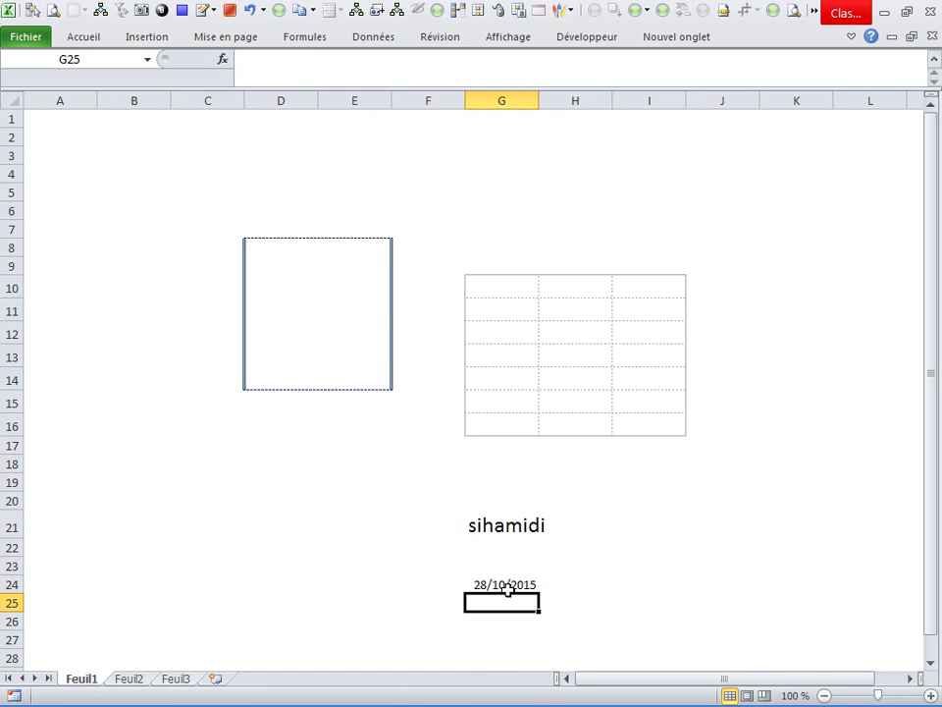